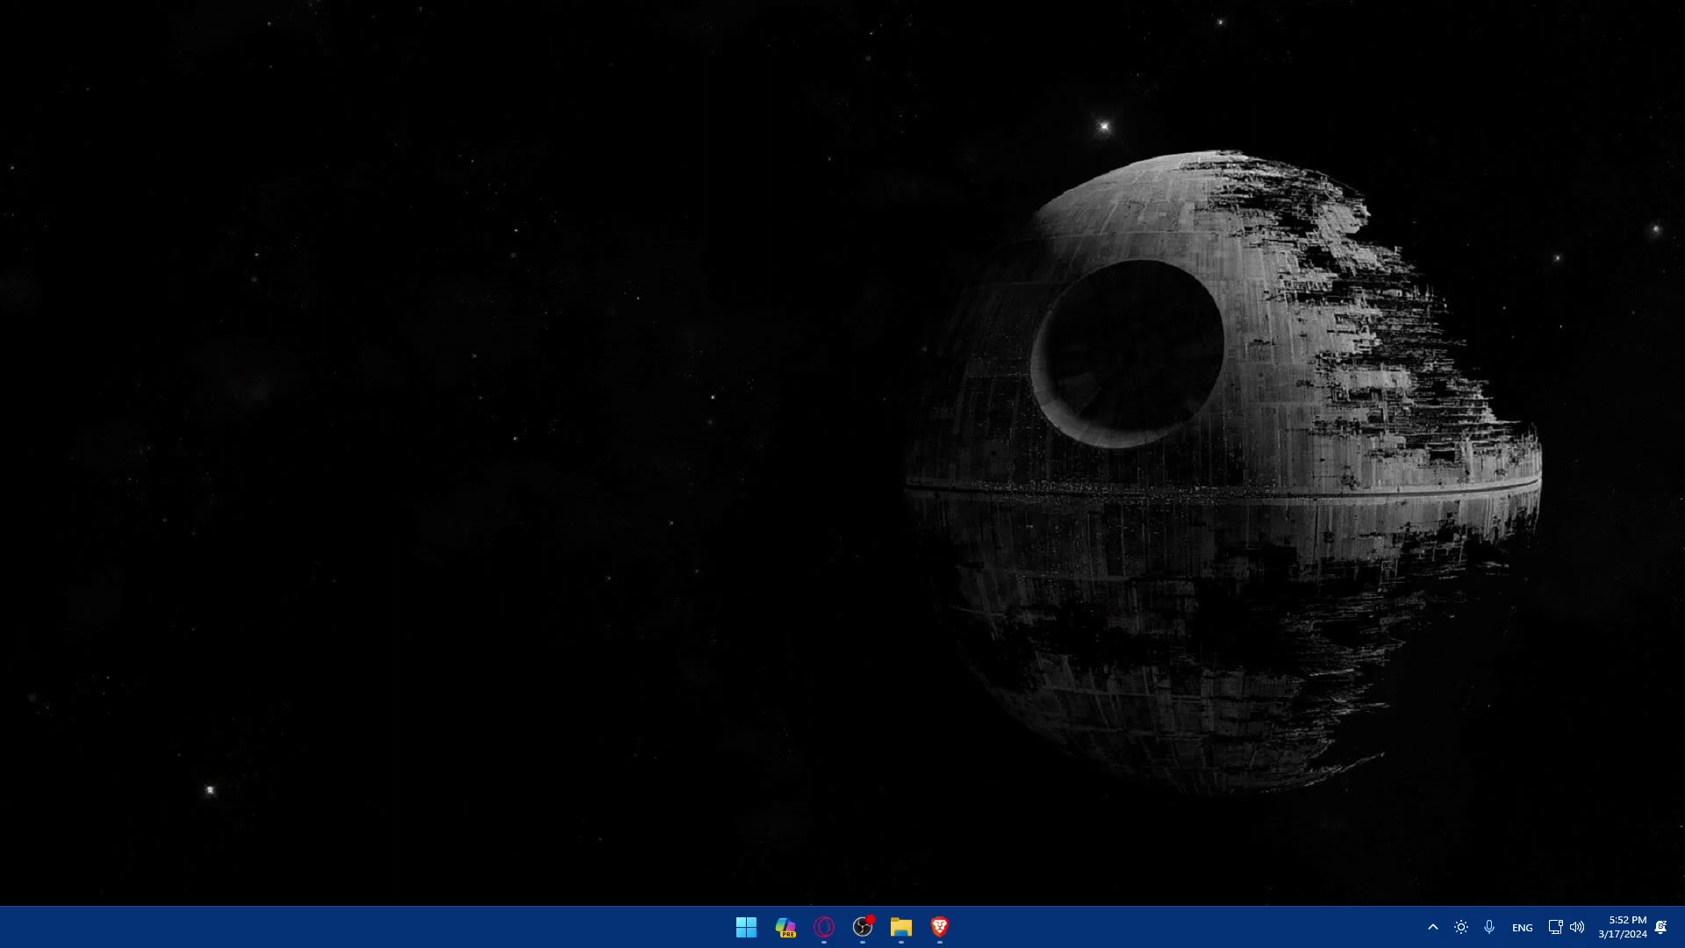
Reorder the pinned Brave icon on the Windows taskbar.
mouse_move(940, 926)
mouse_down()
mouse_move(849, 928)
mouse_move(937, 926)
mouse_up()
Launch Brave and load nicehash.com from the address bar, fixing a typo.
click(940, 927)
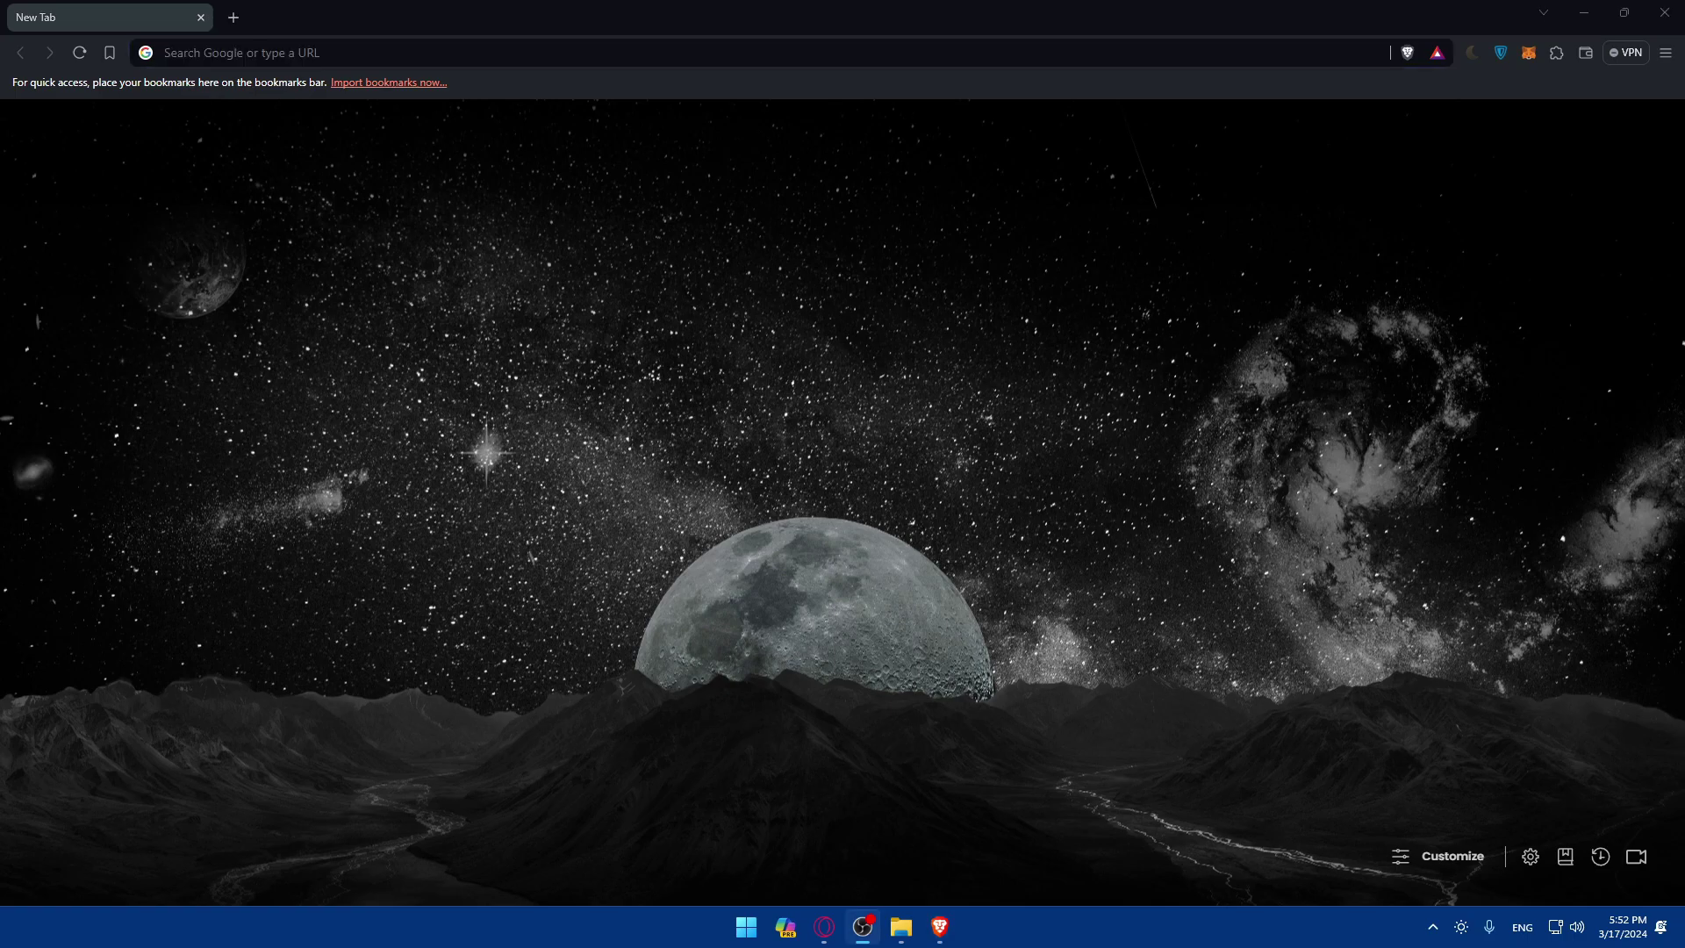
click(590, 270)
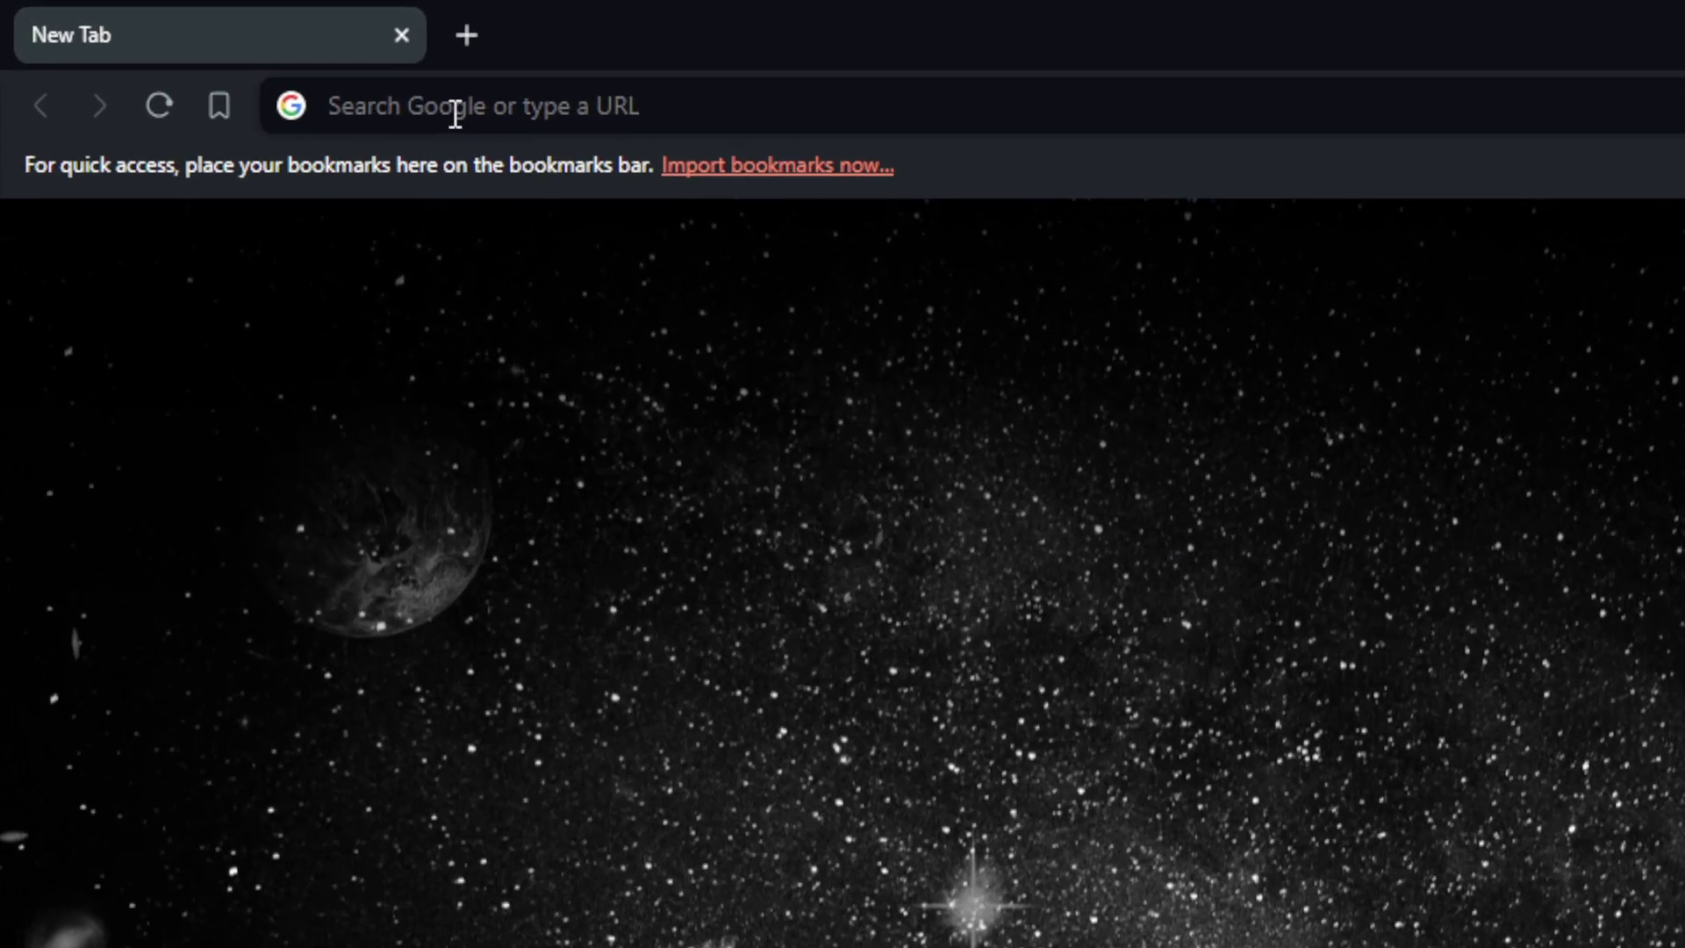
click(227, 56)
text(nicehhas)
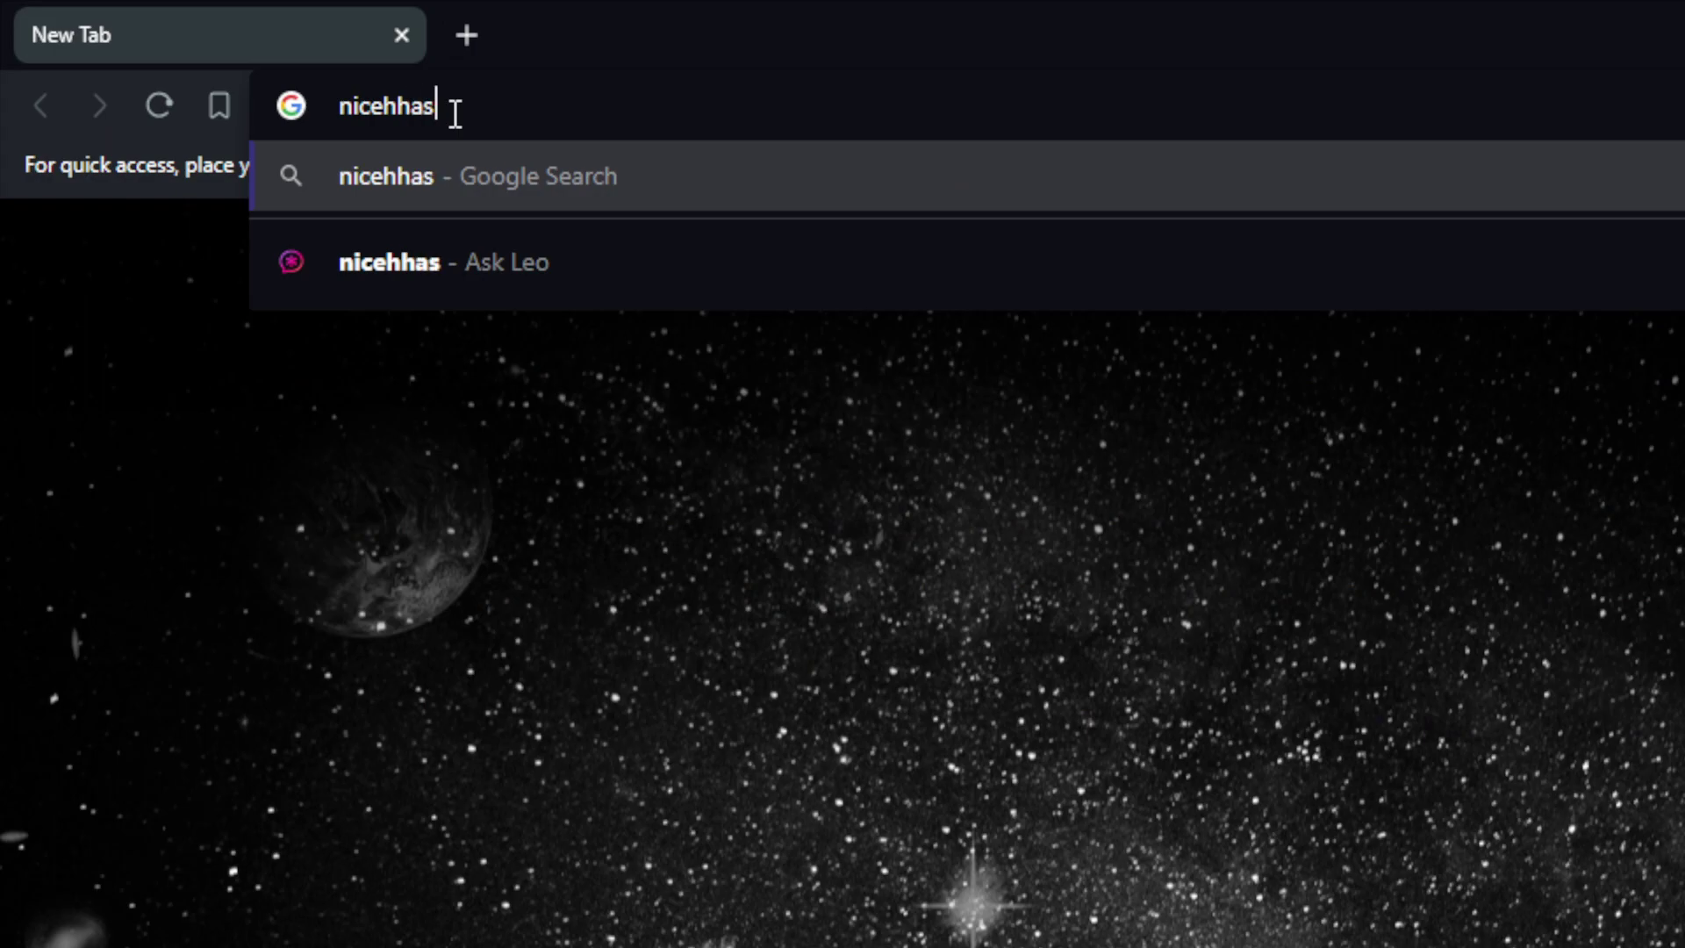
key(BackSpace)
key(BackSpace)
key(BackSpace)
text(ash)
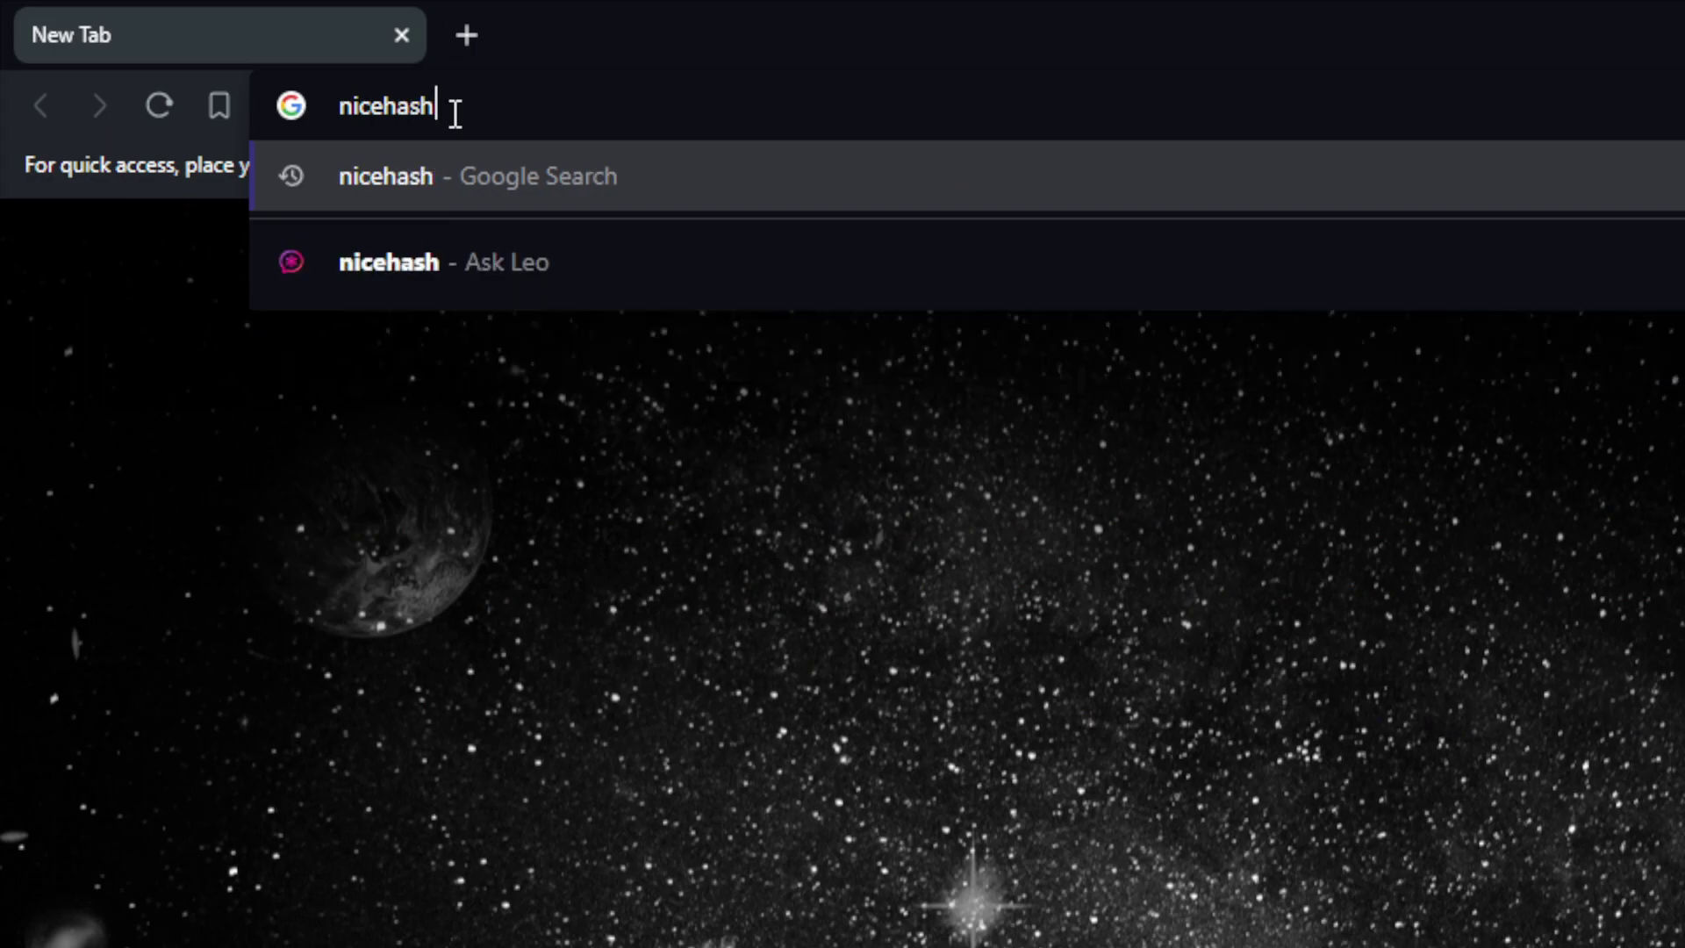
text(.com)
key(Return)
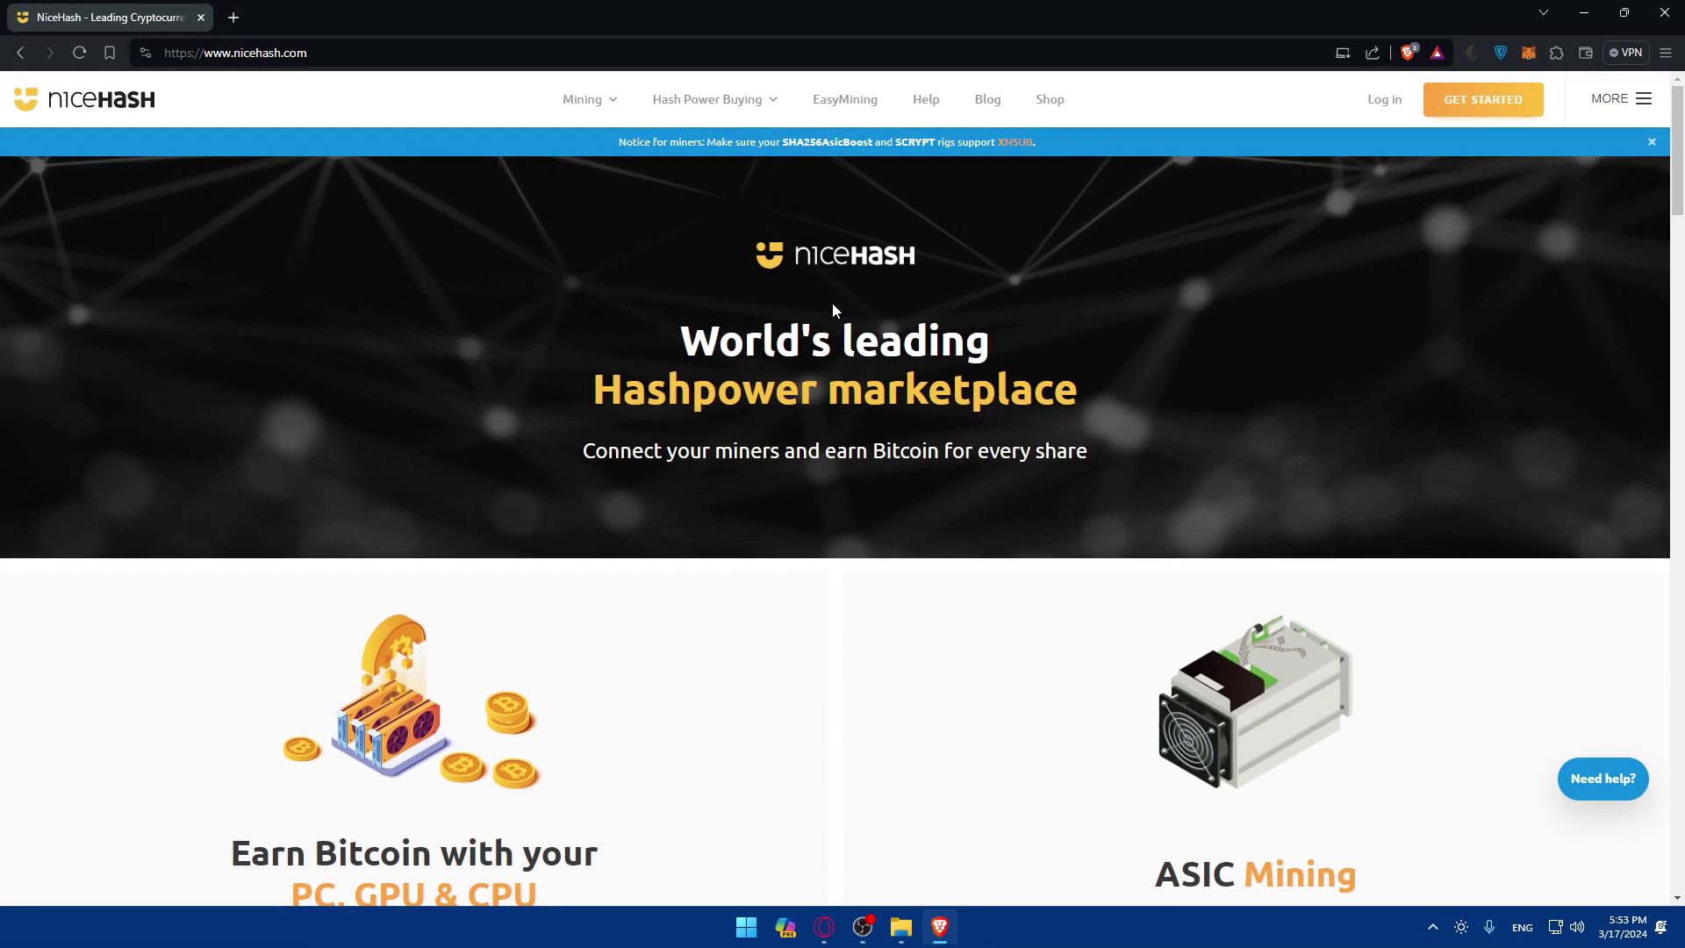
Scroll the NiceHash homepage and look at the login page before returning home.
scroll(832, 308, down, 3)
scroll(814, 311, up, 2)
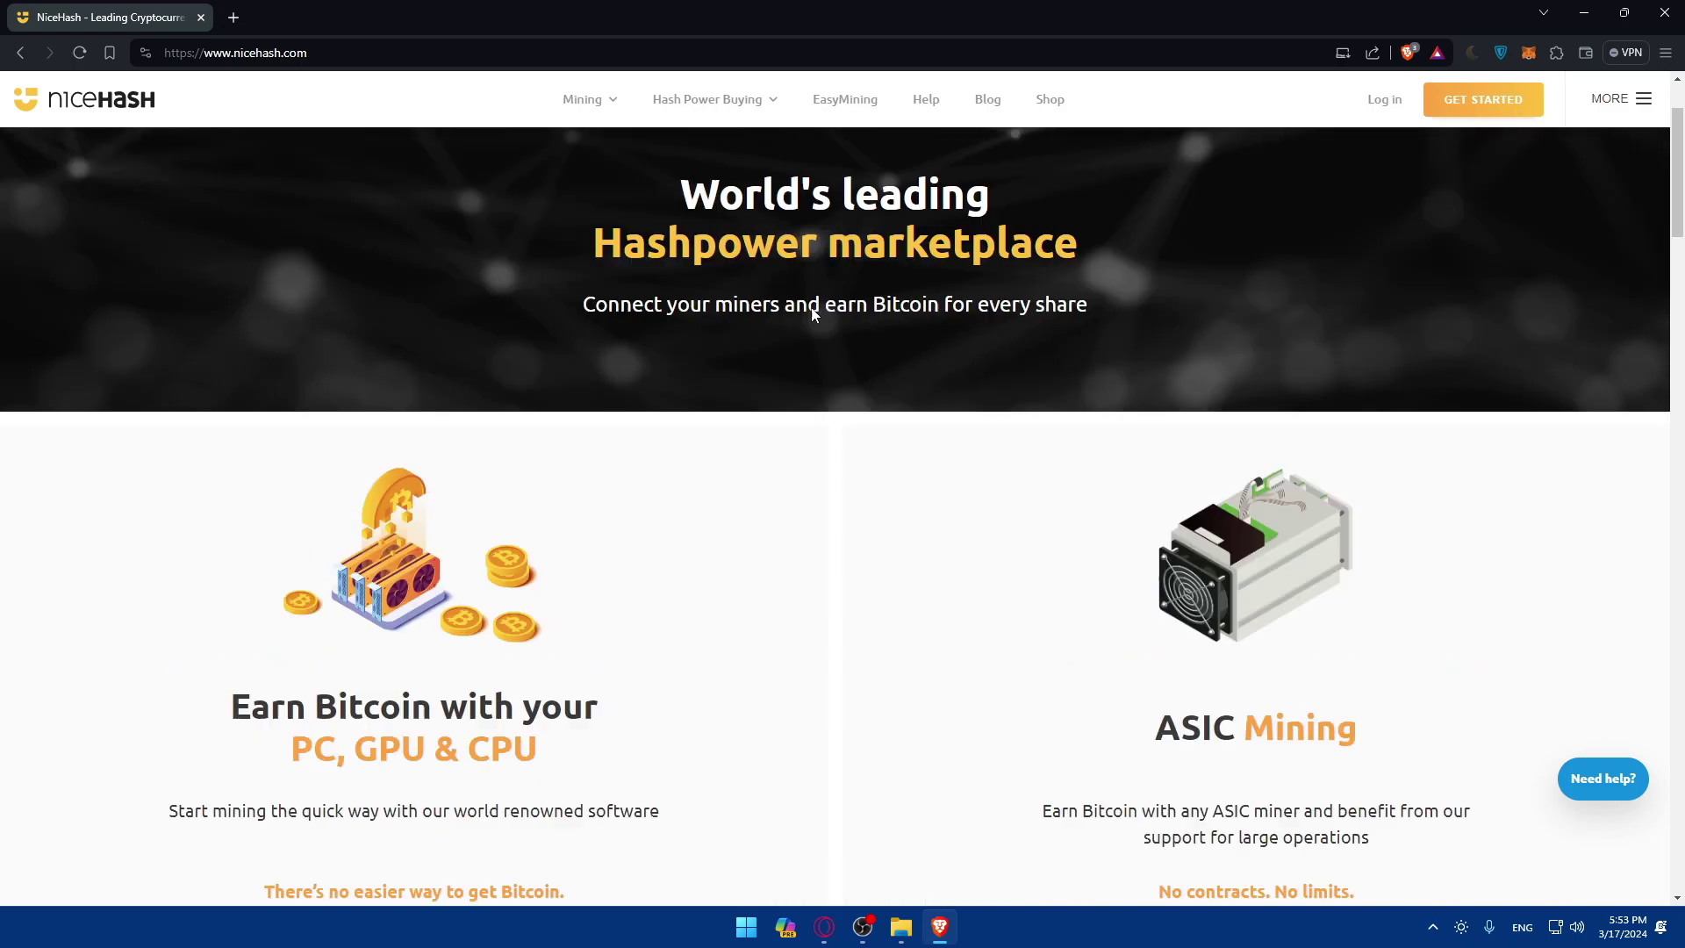
scroll(813, 307, up, 2)
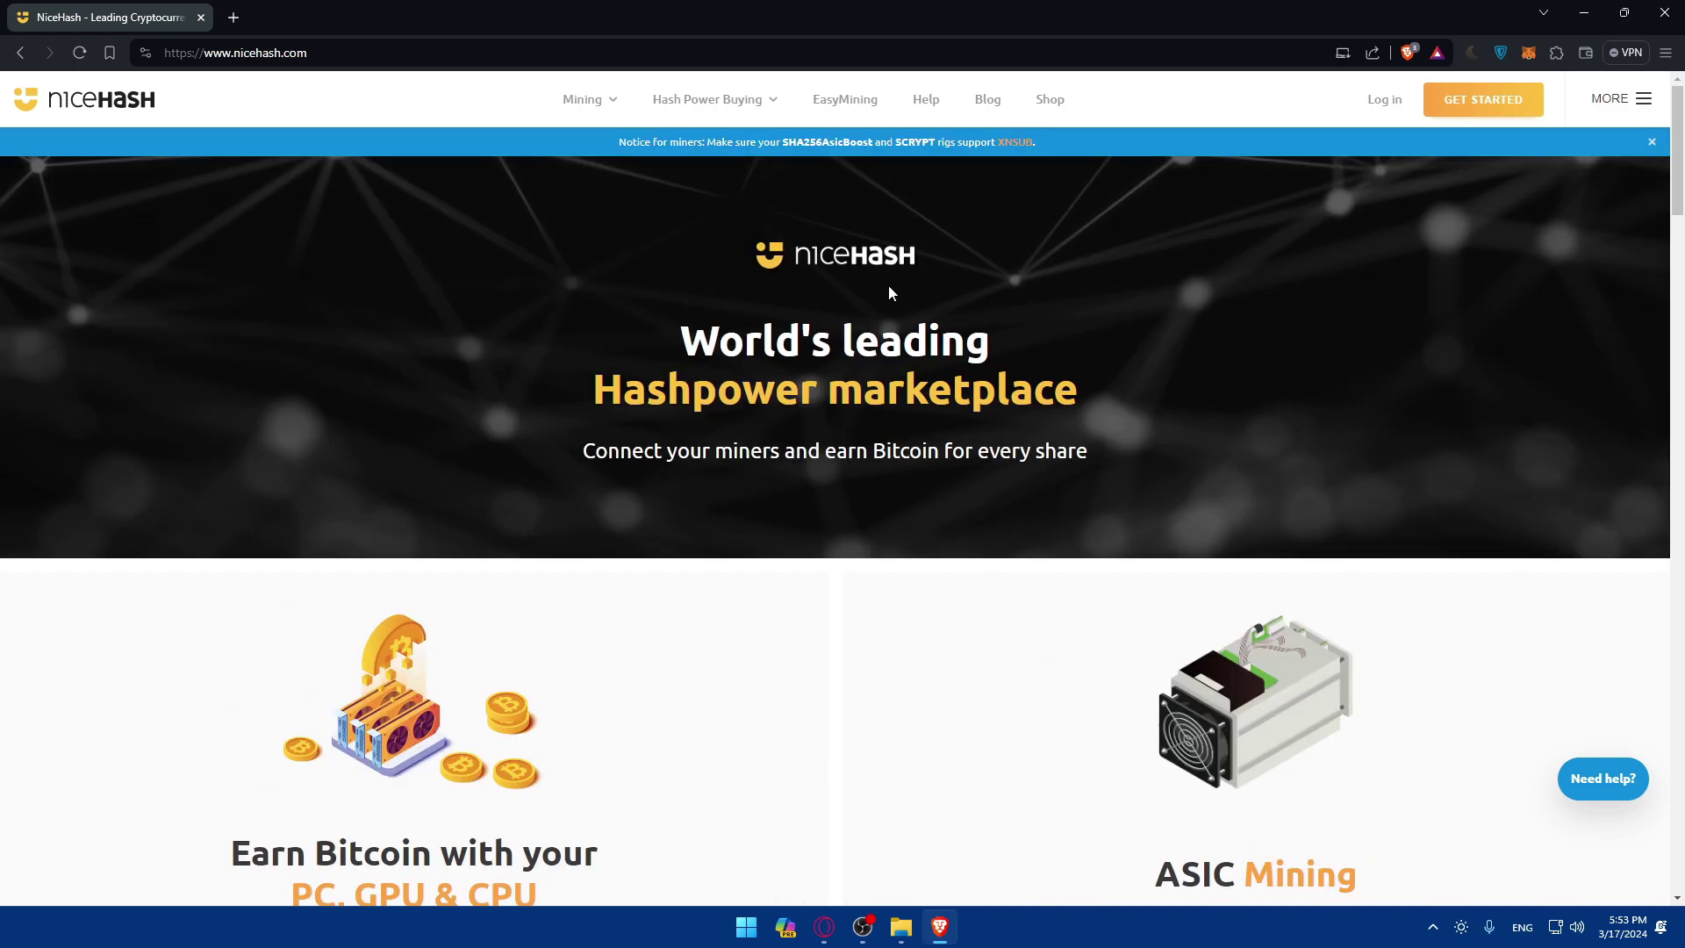
click(1383, 103)
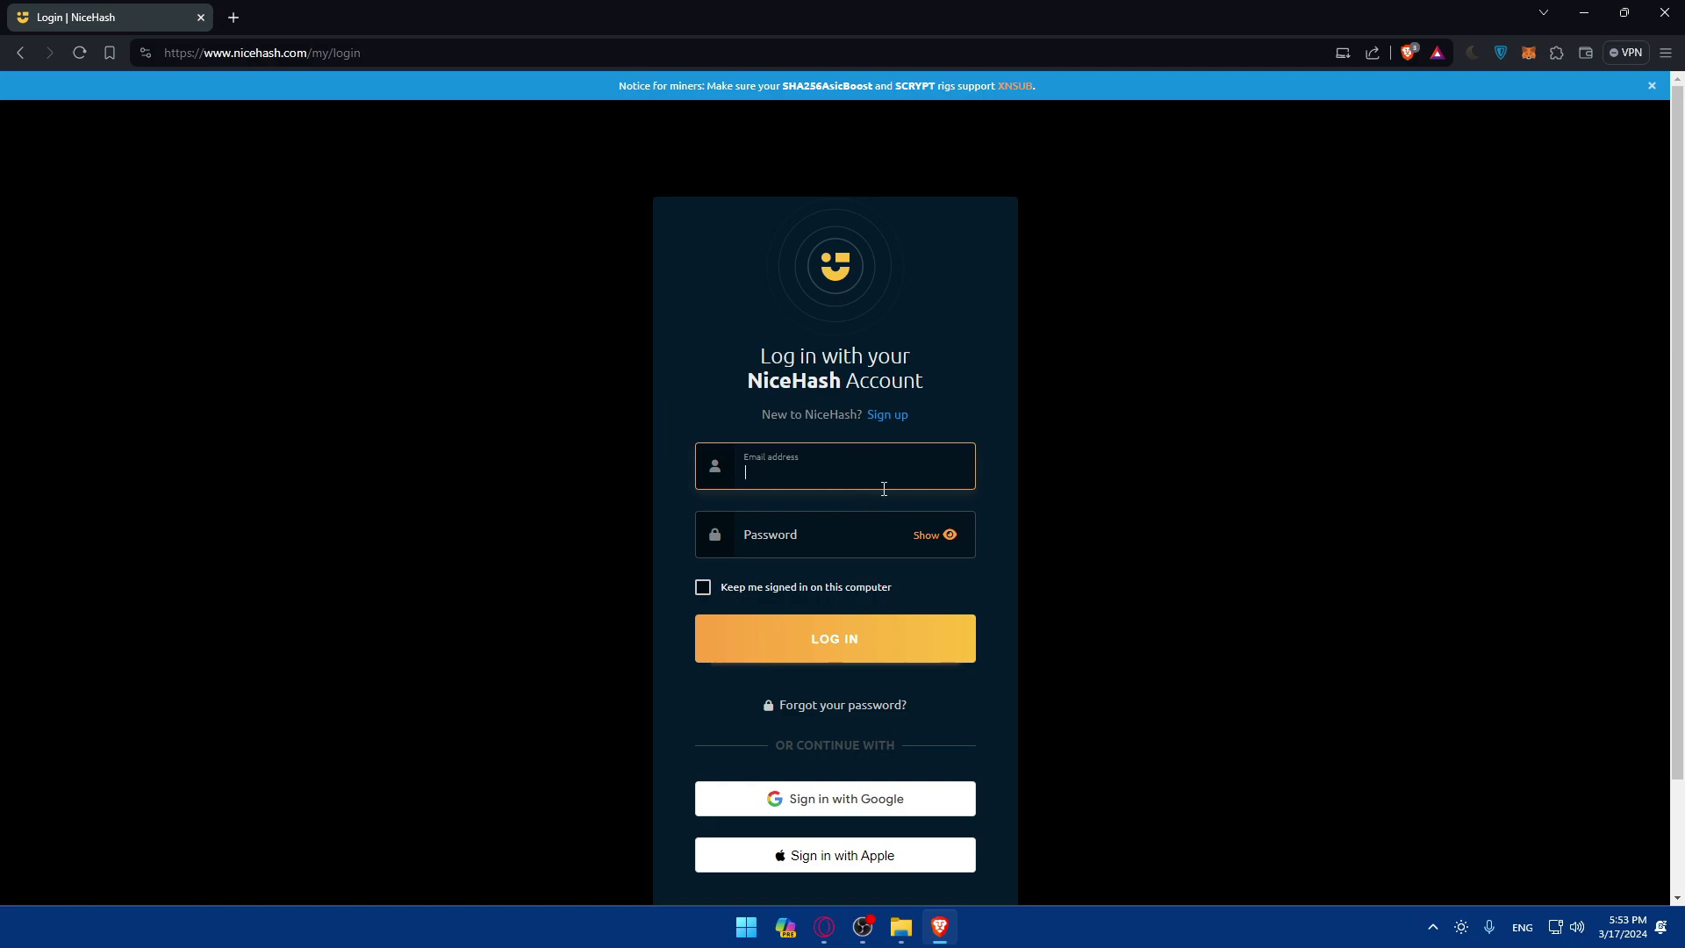
scroll(883, 488, down, 2)
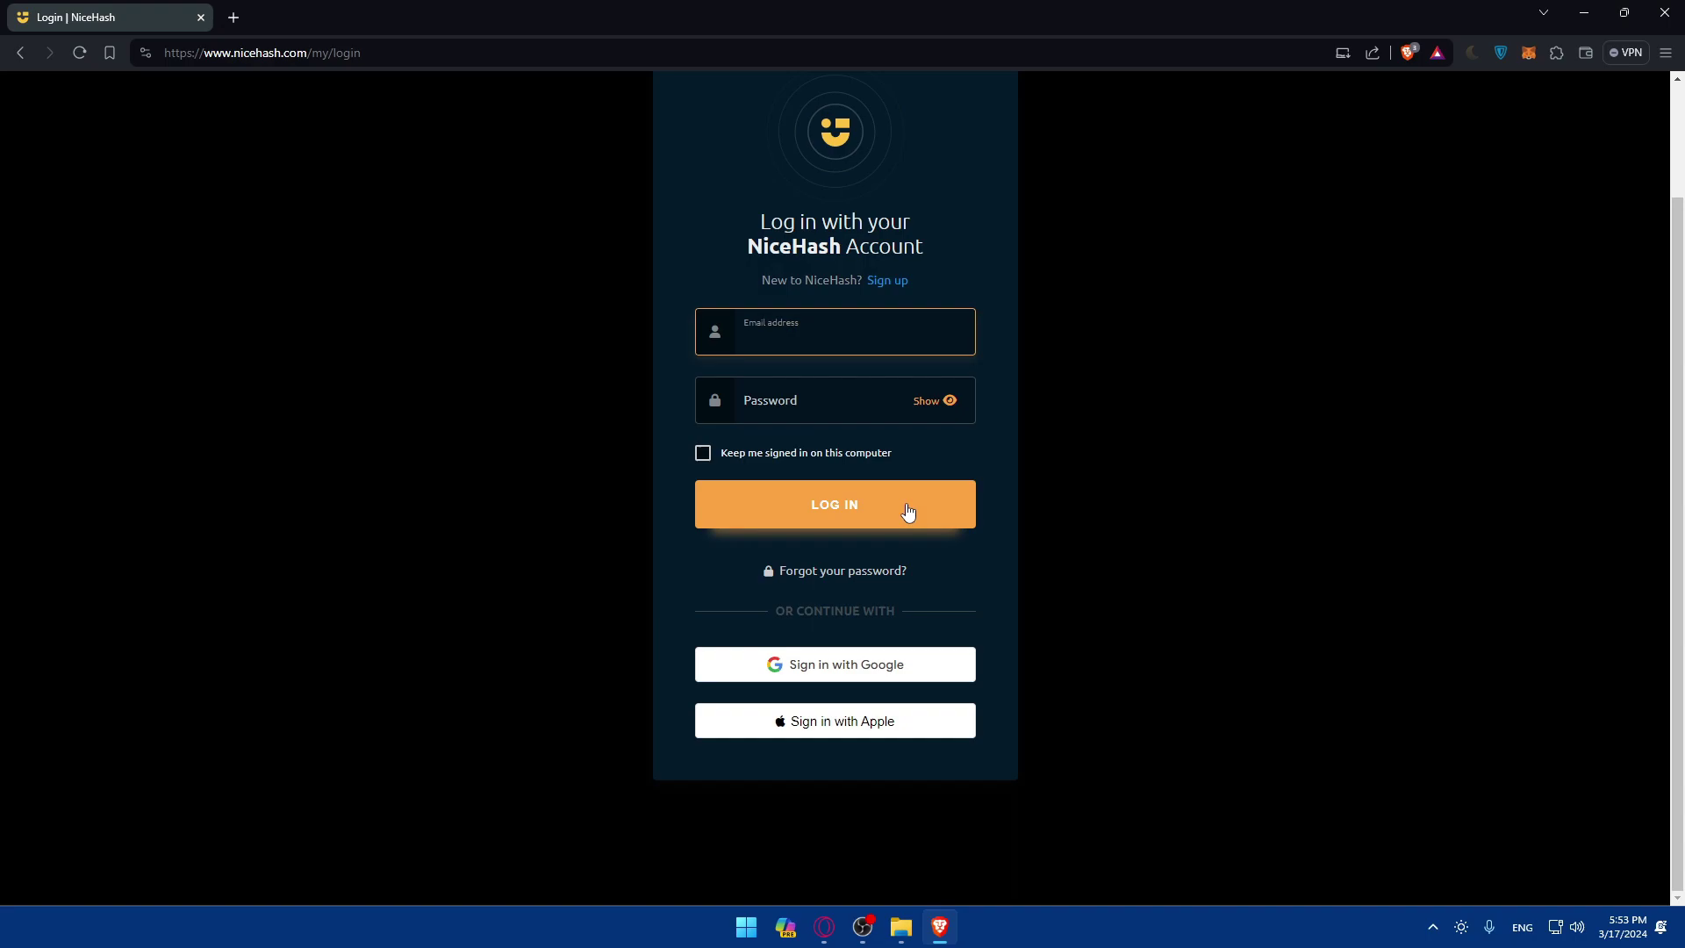
click(877, 503)
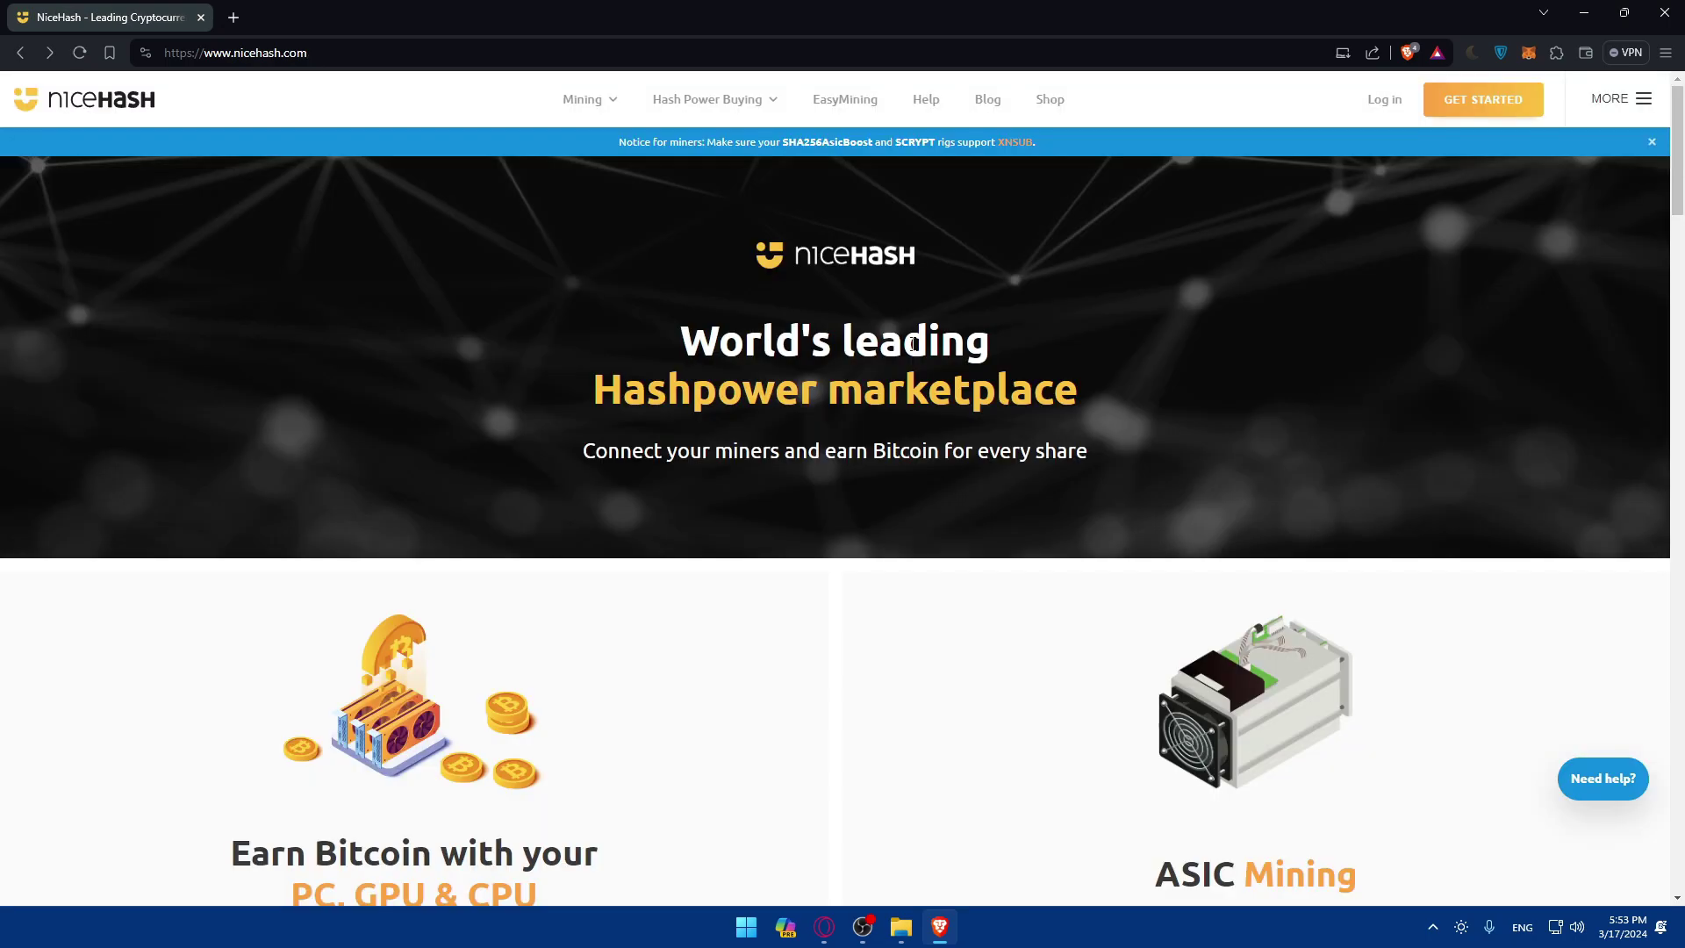
Register a new NiceHash account via Google sign-in, accepting the terms of service.
click(1457, 108)
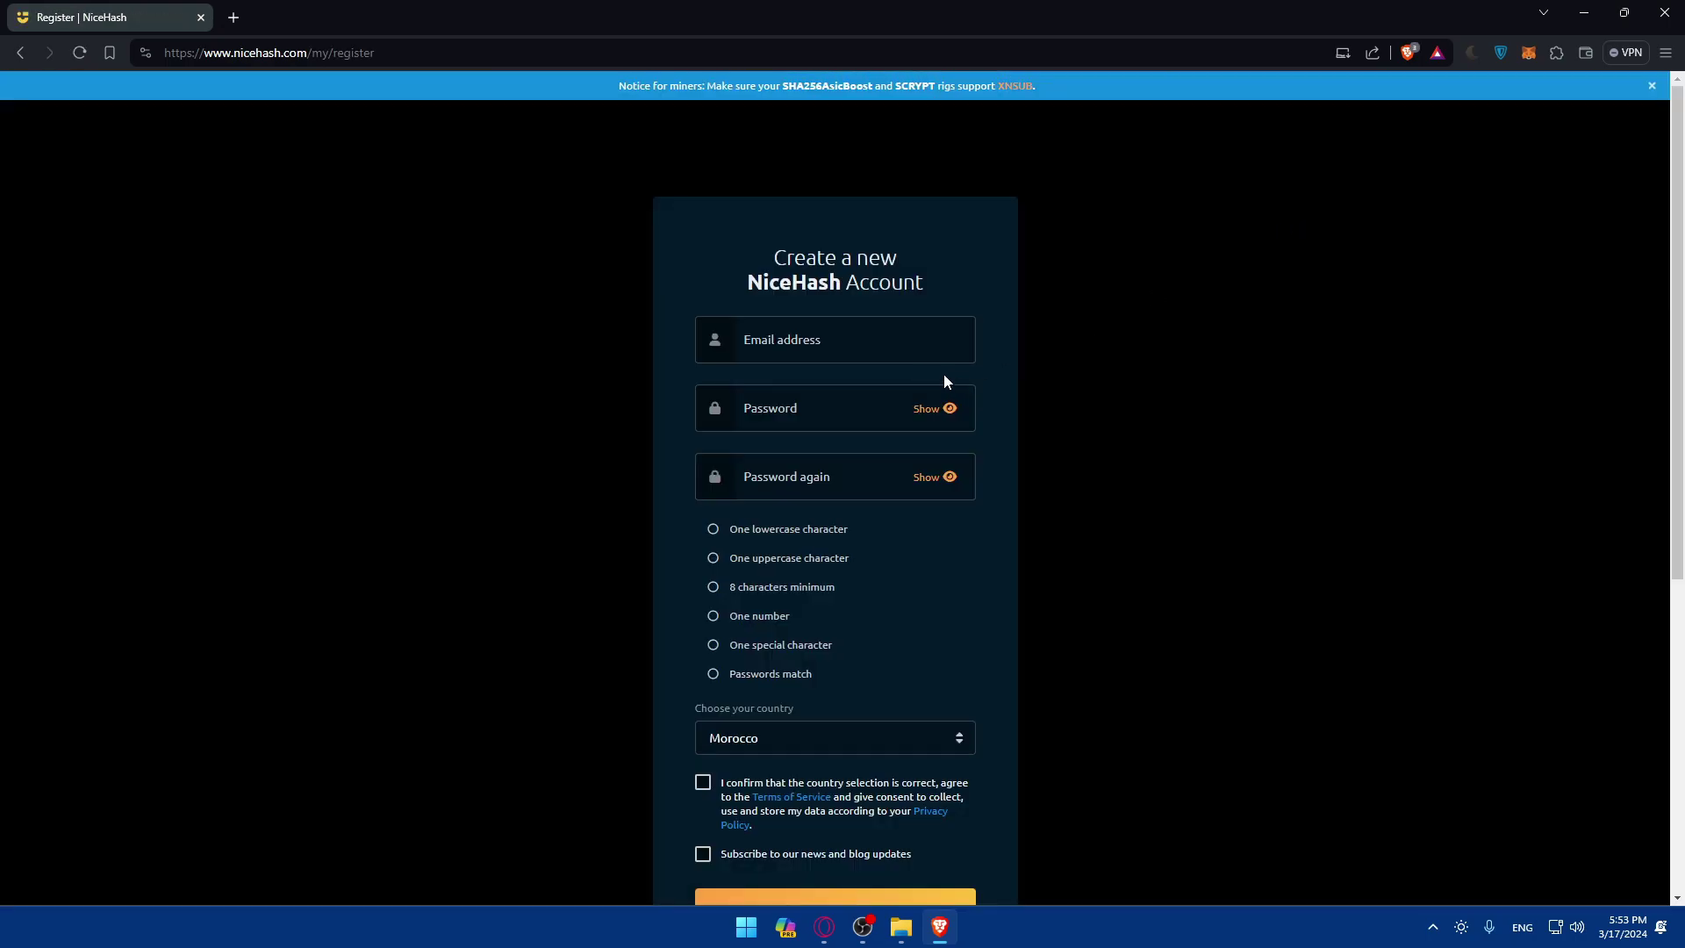
scroll(886, 370, down, 3)
scroll(883, 370, down, 3)
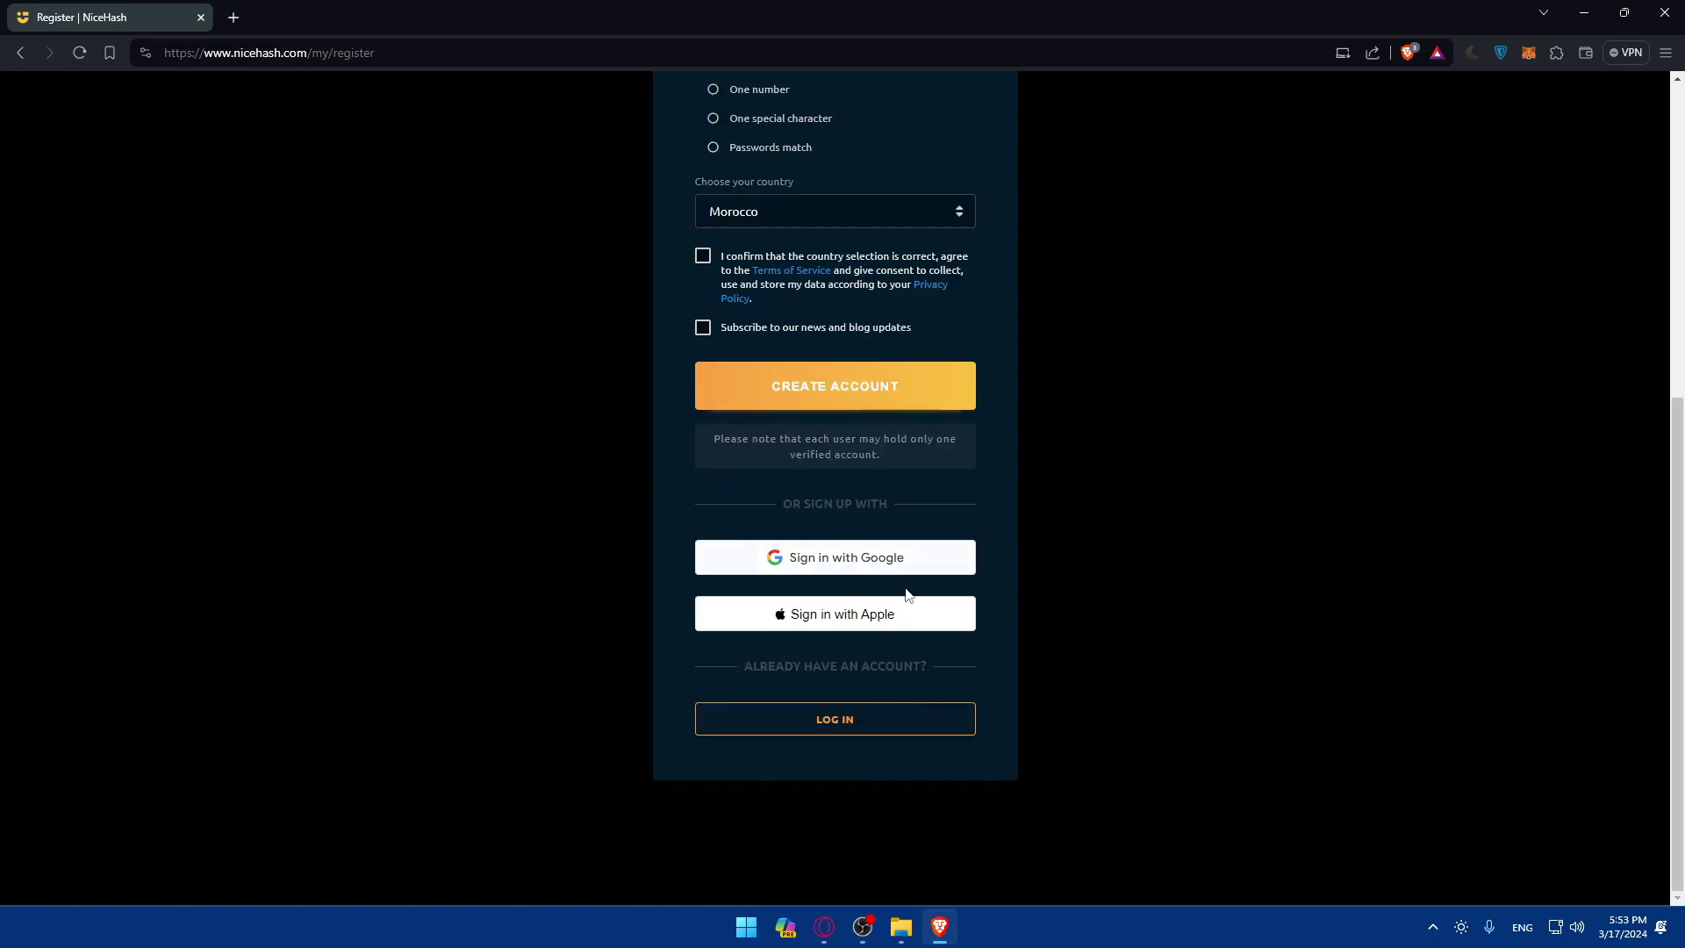
click(866, 562)
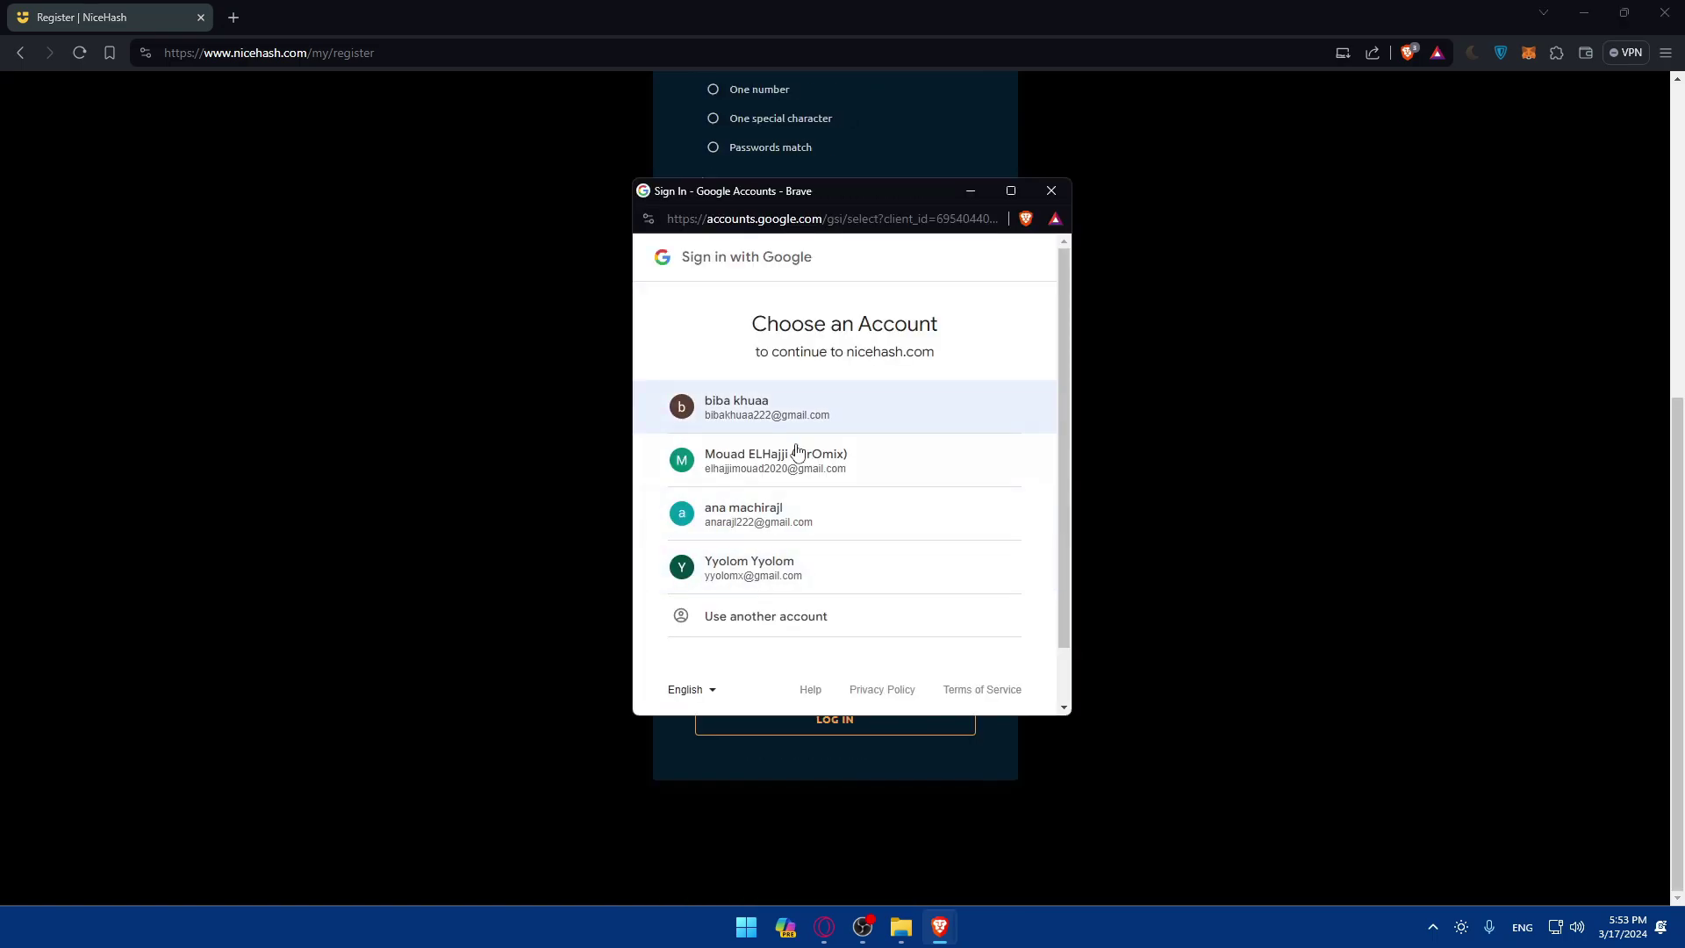
click(790, 414)
click(966, 539)
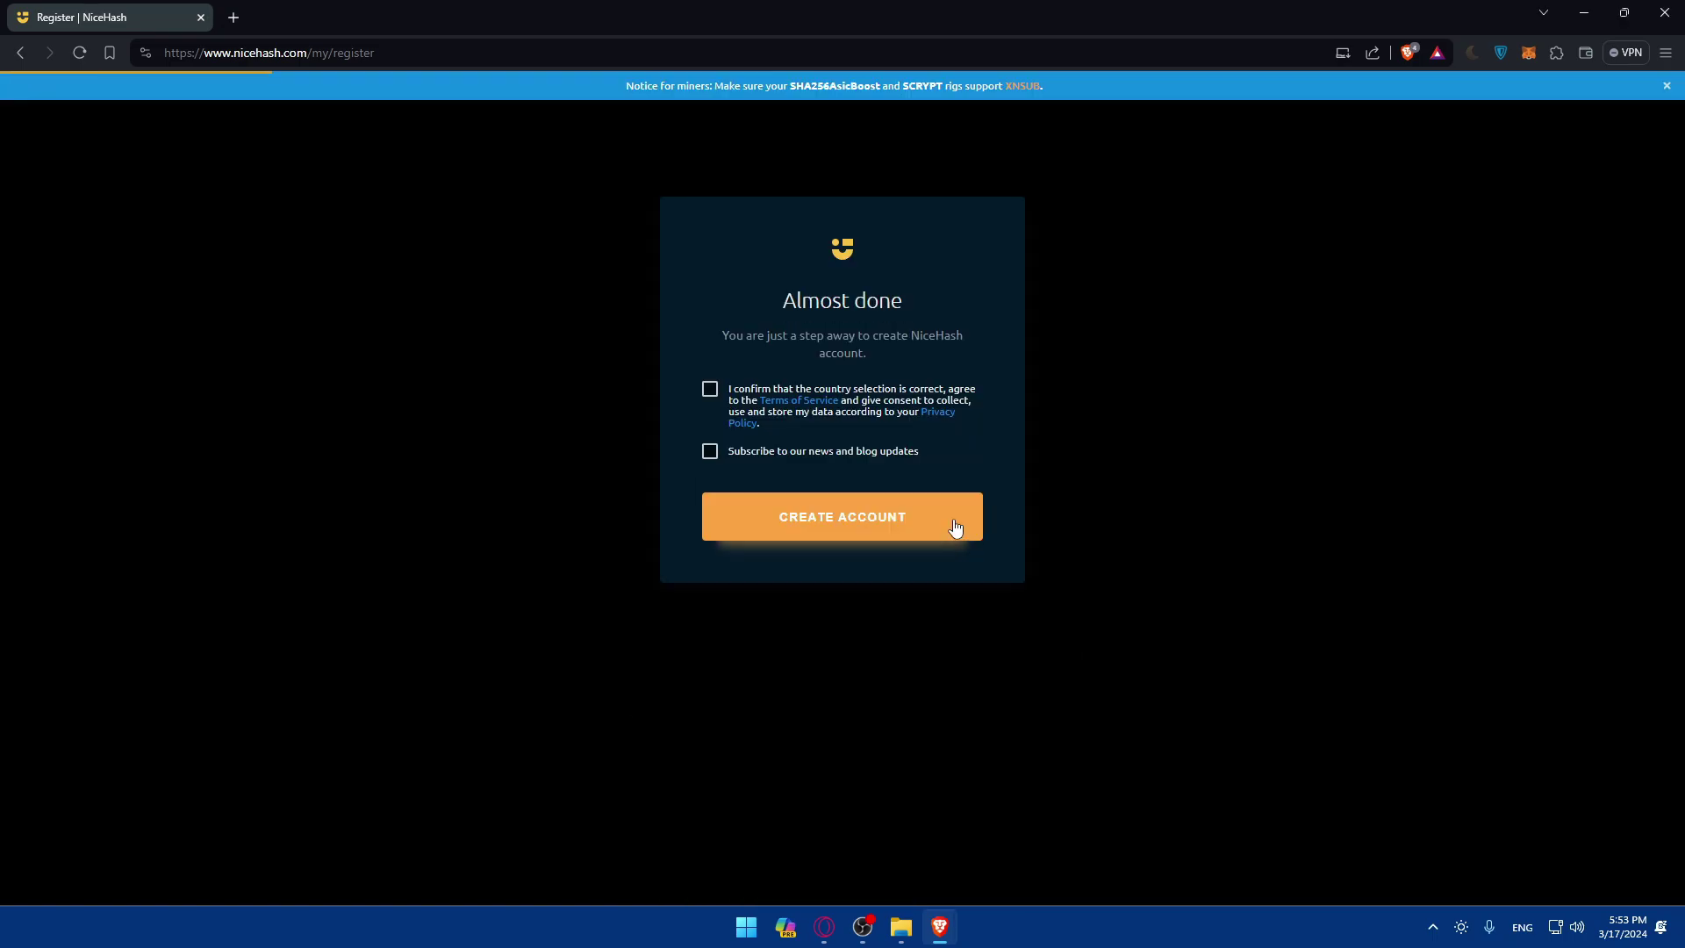
click(710, 389)
click(840, 516)
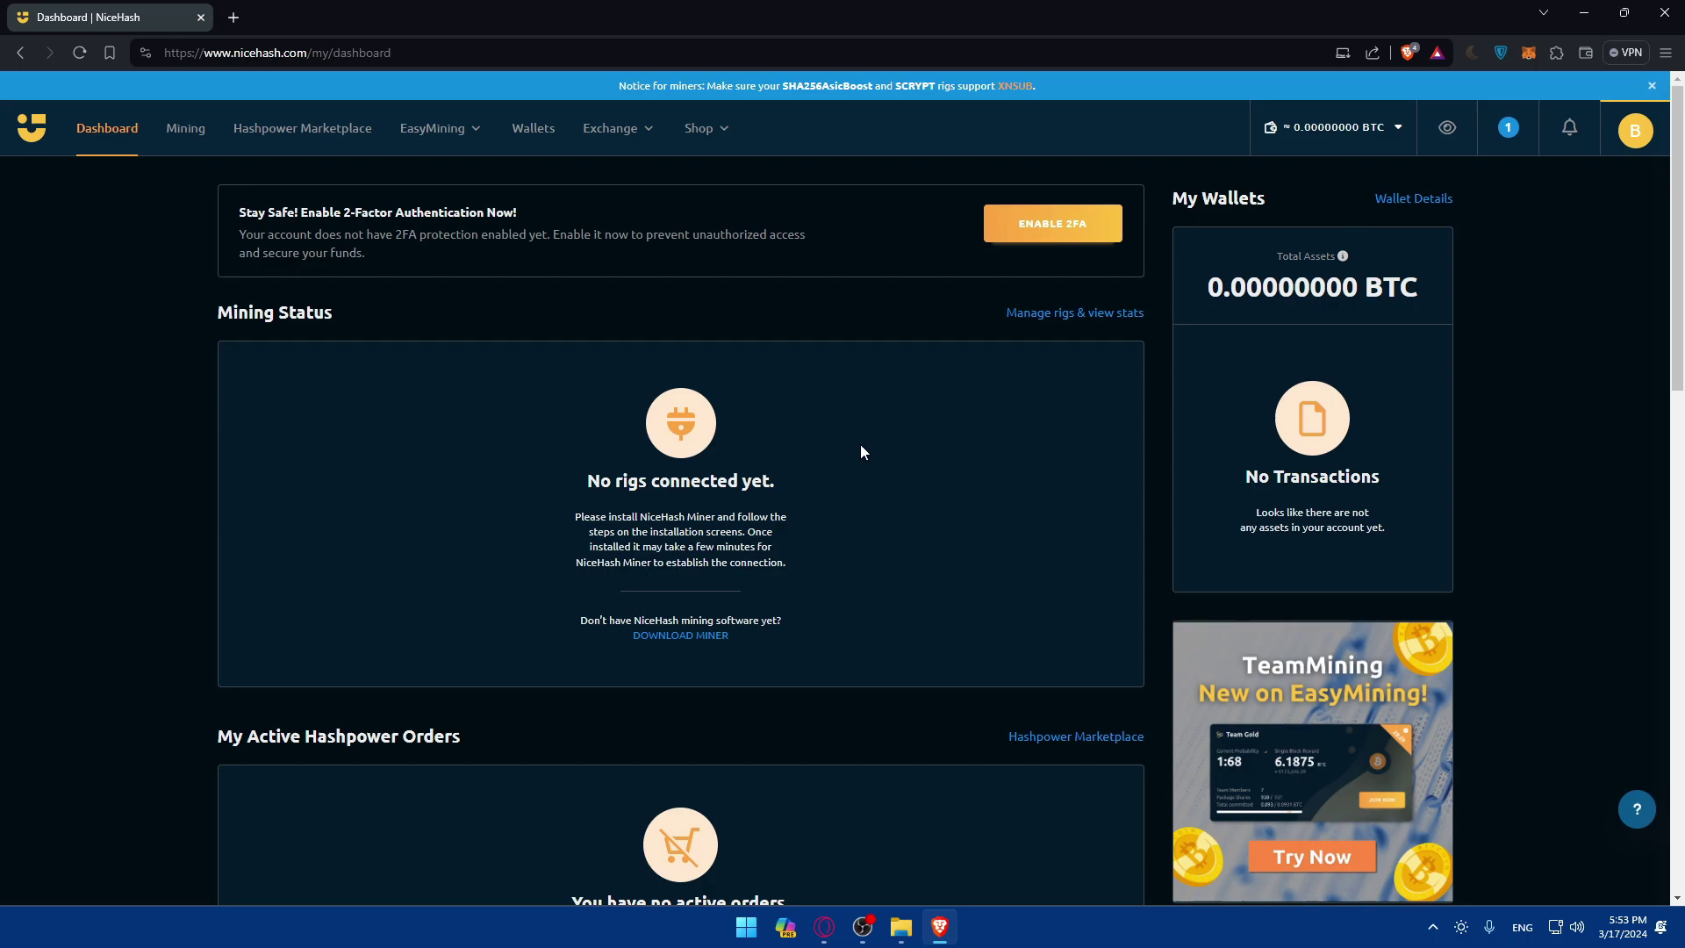
Dismiss the miners' notice, read the 2FA warning, and preview Security settings before returning.
click(1653, 87)
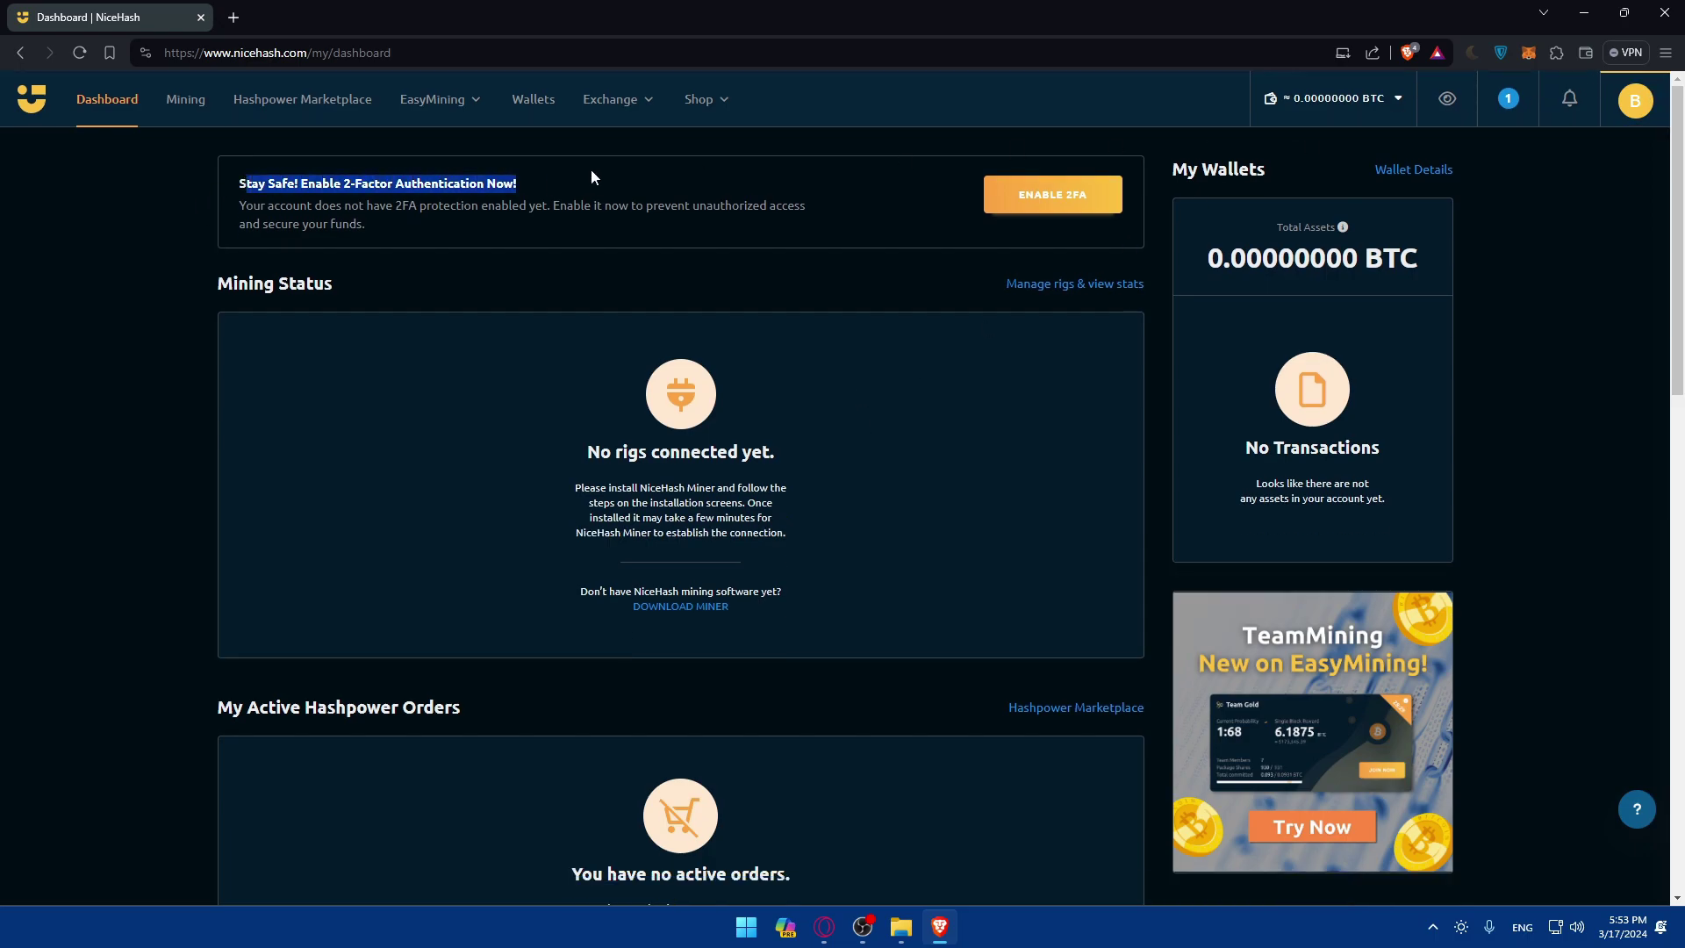
drag(534, 184, 309, 180)
click(307, 178)
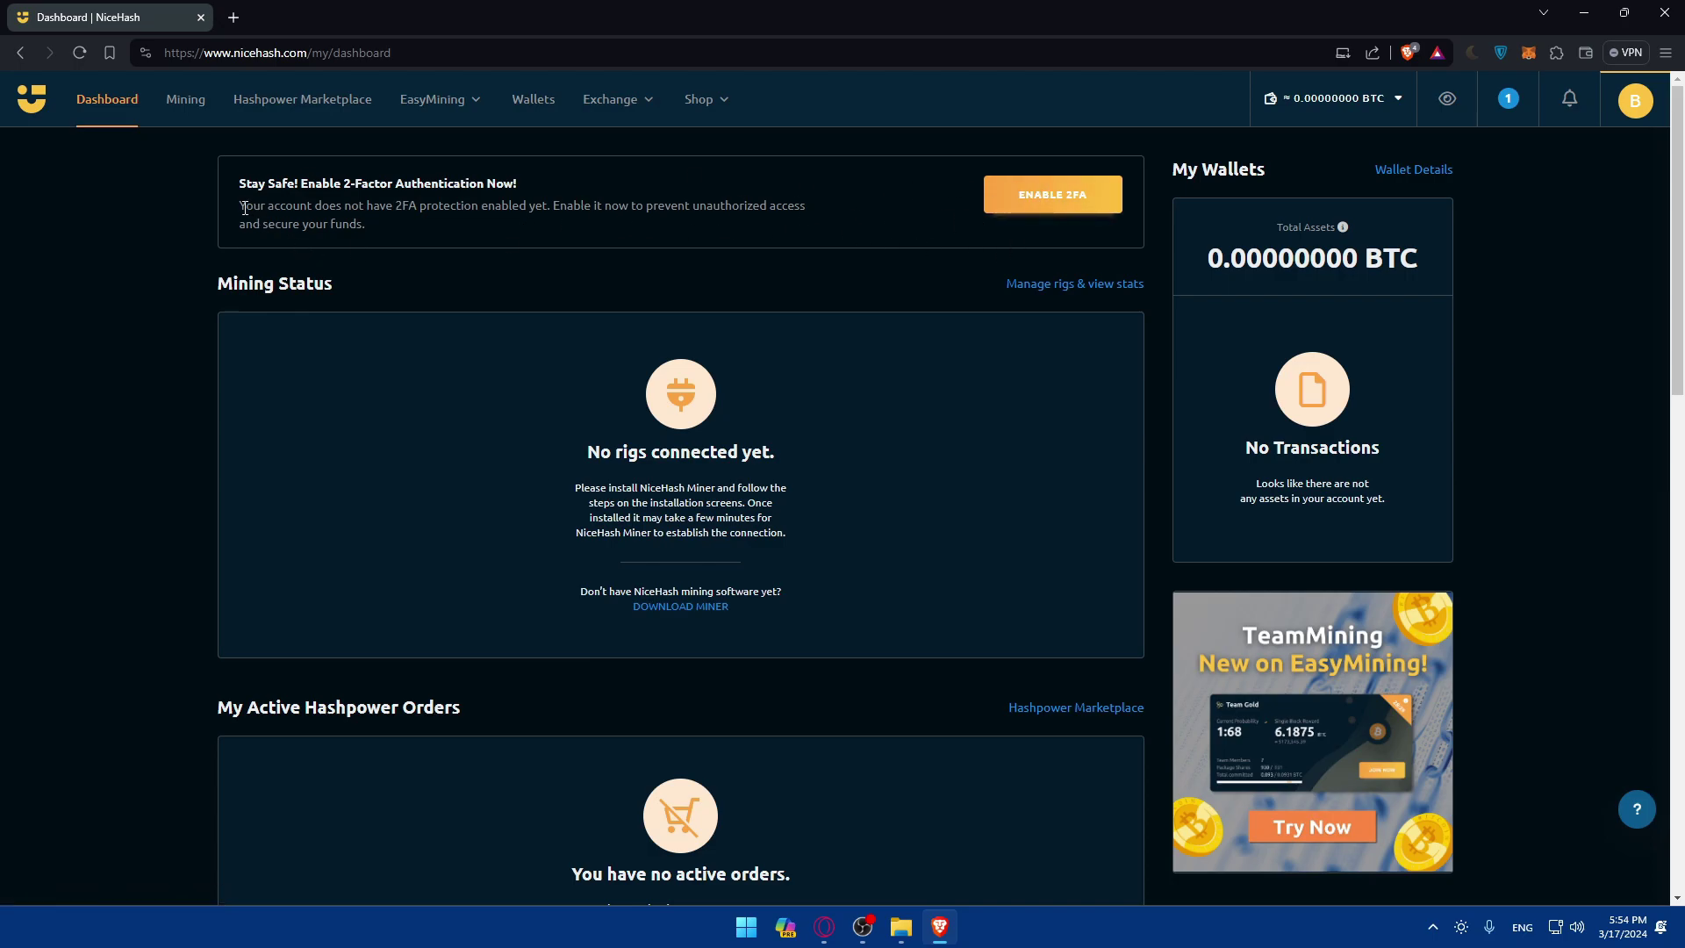
drag(245, 208, 408, 208)
click(419, 220)
click(1018, 197)
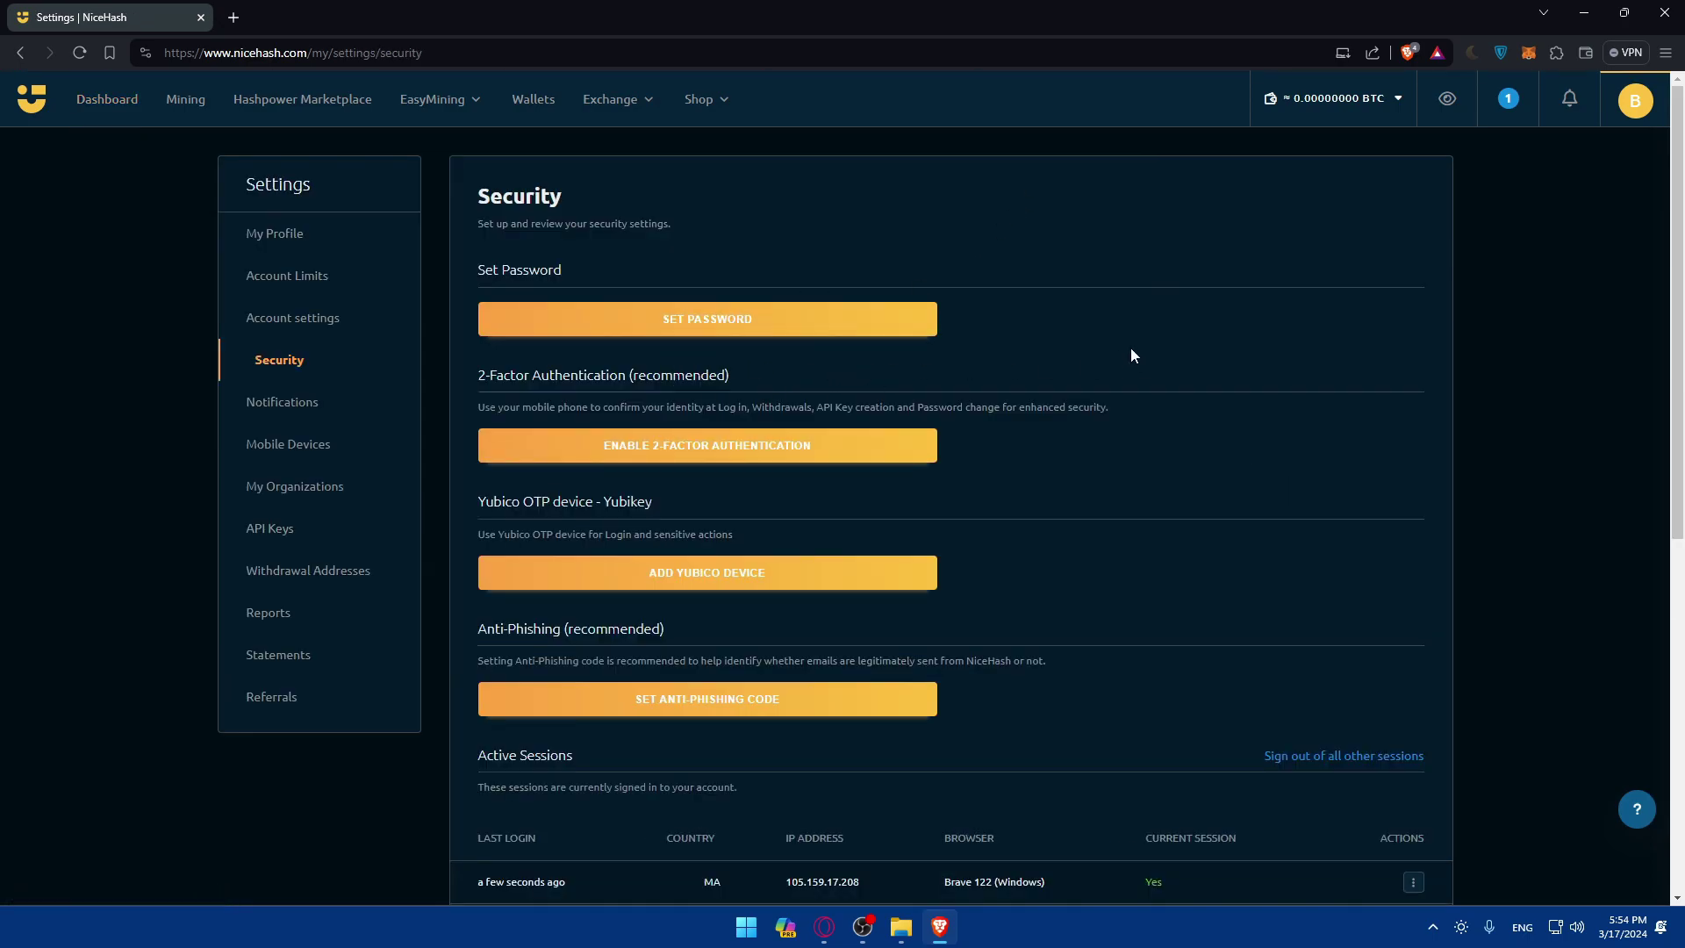
key(alt+Left)
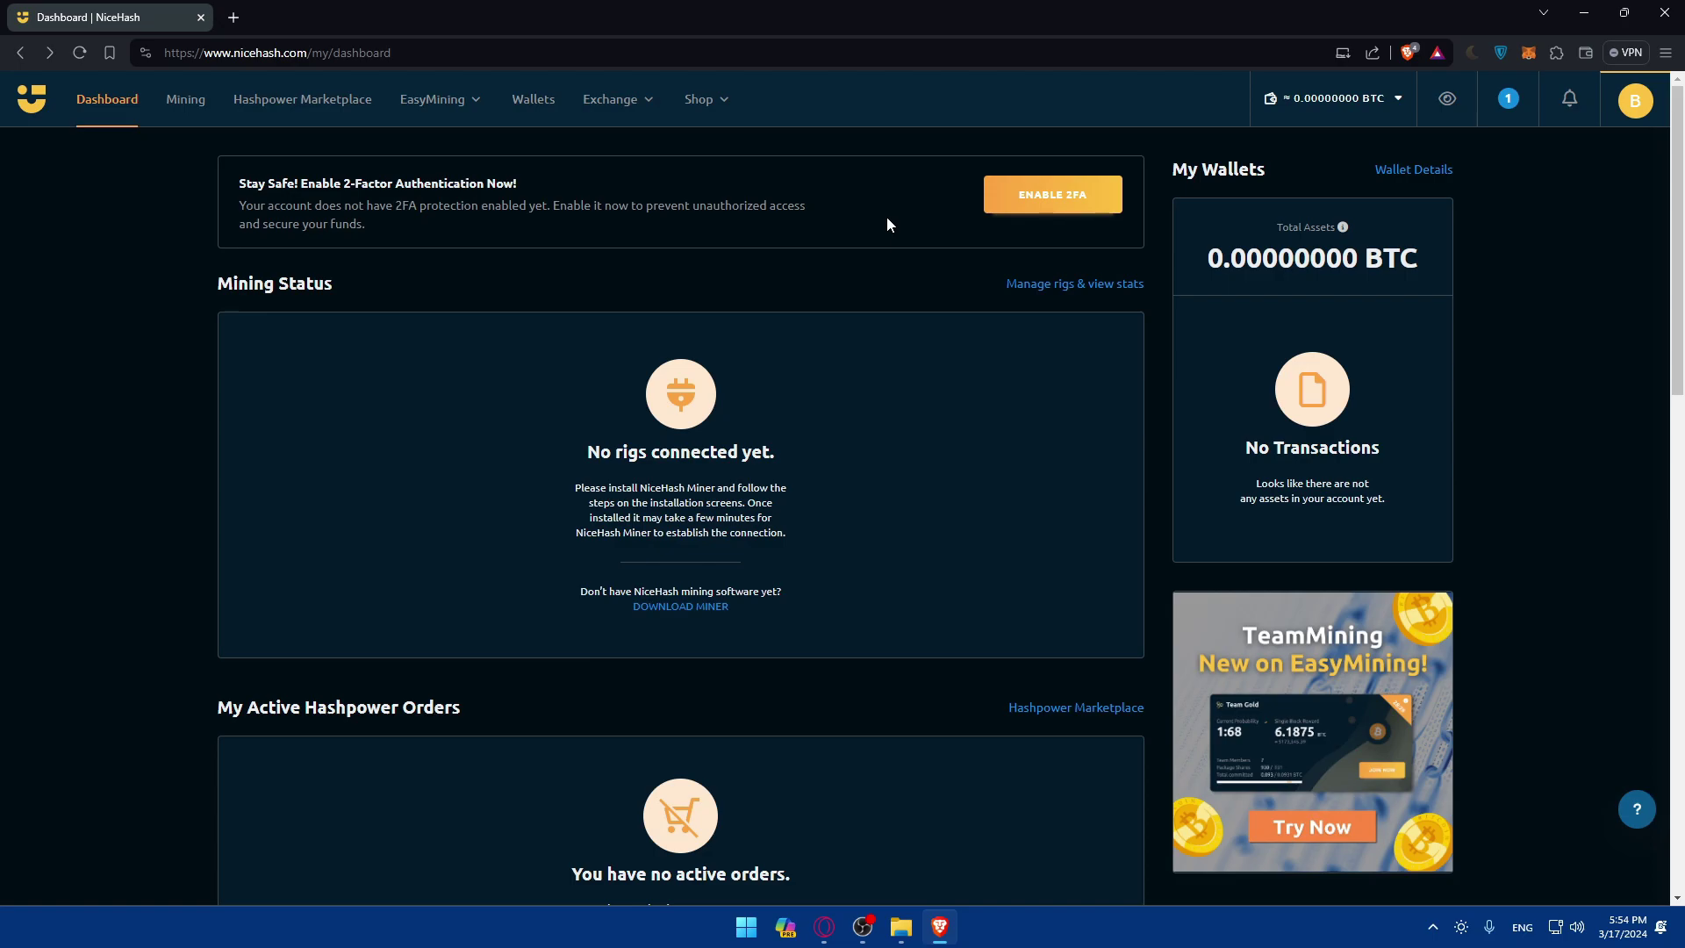
click(1624, 112)
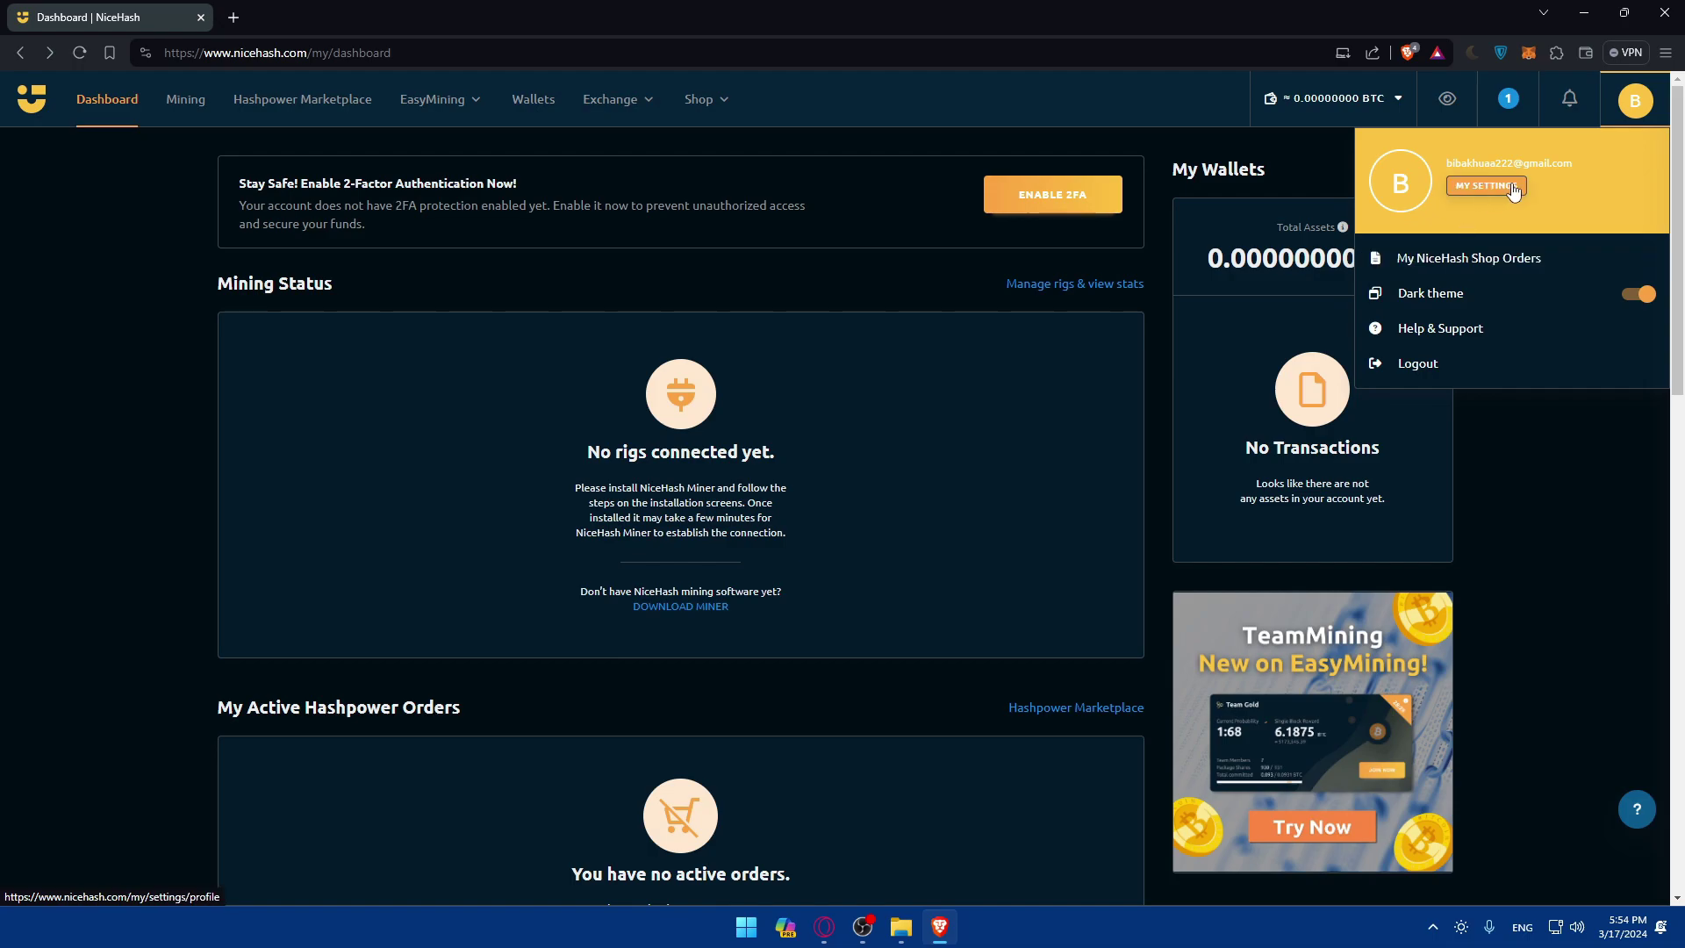
click(1483, 188)
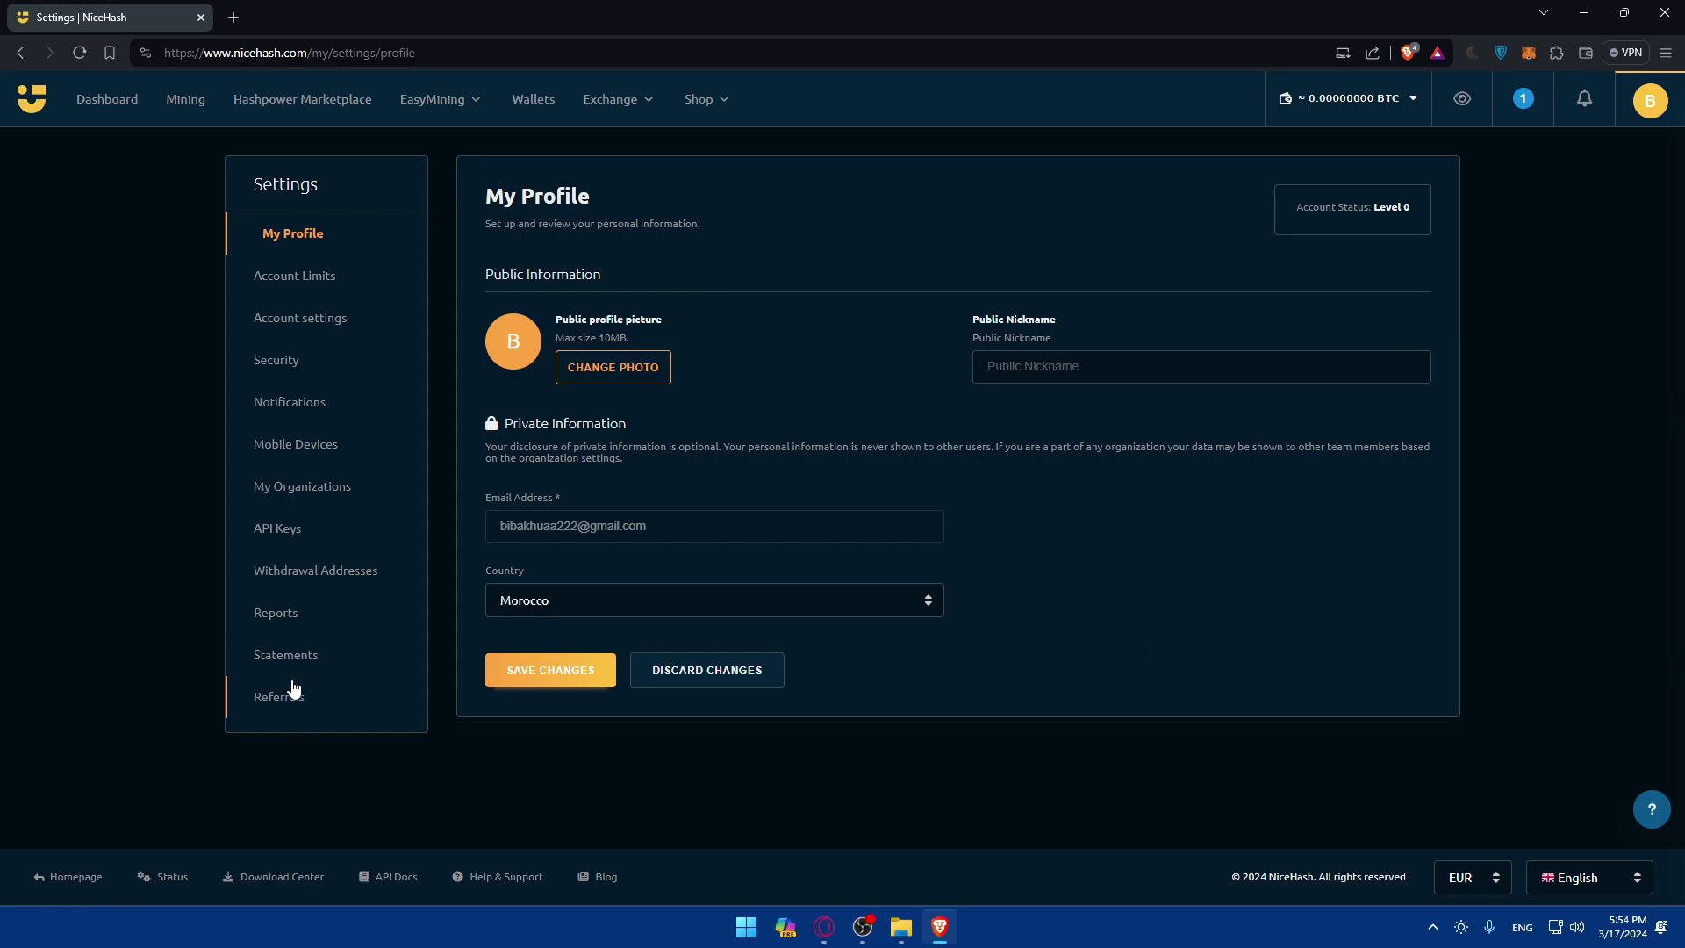
click(302, 369)
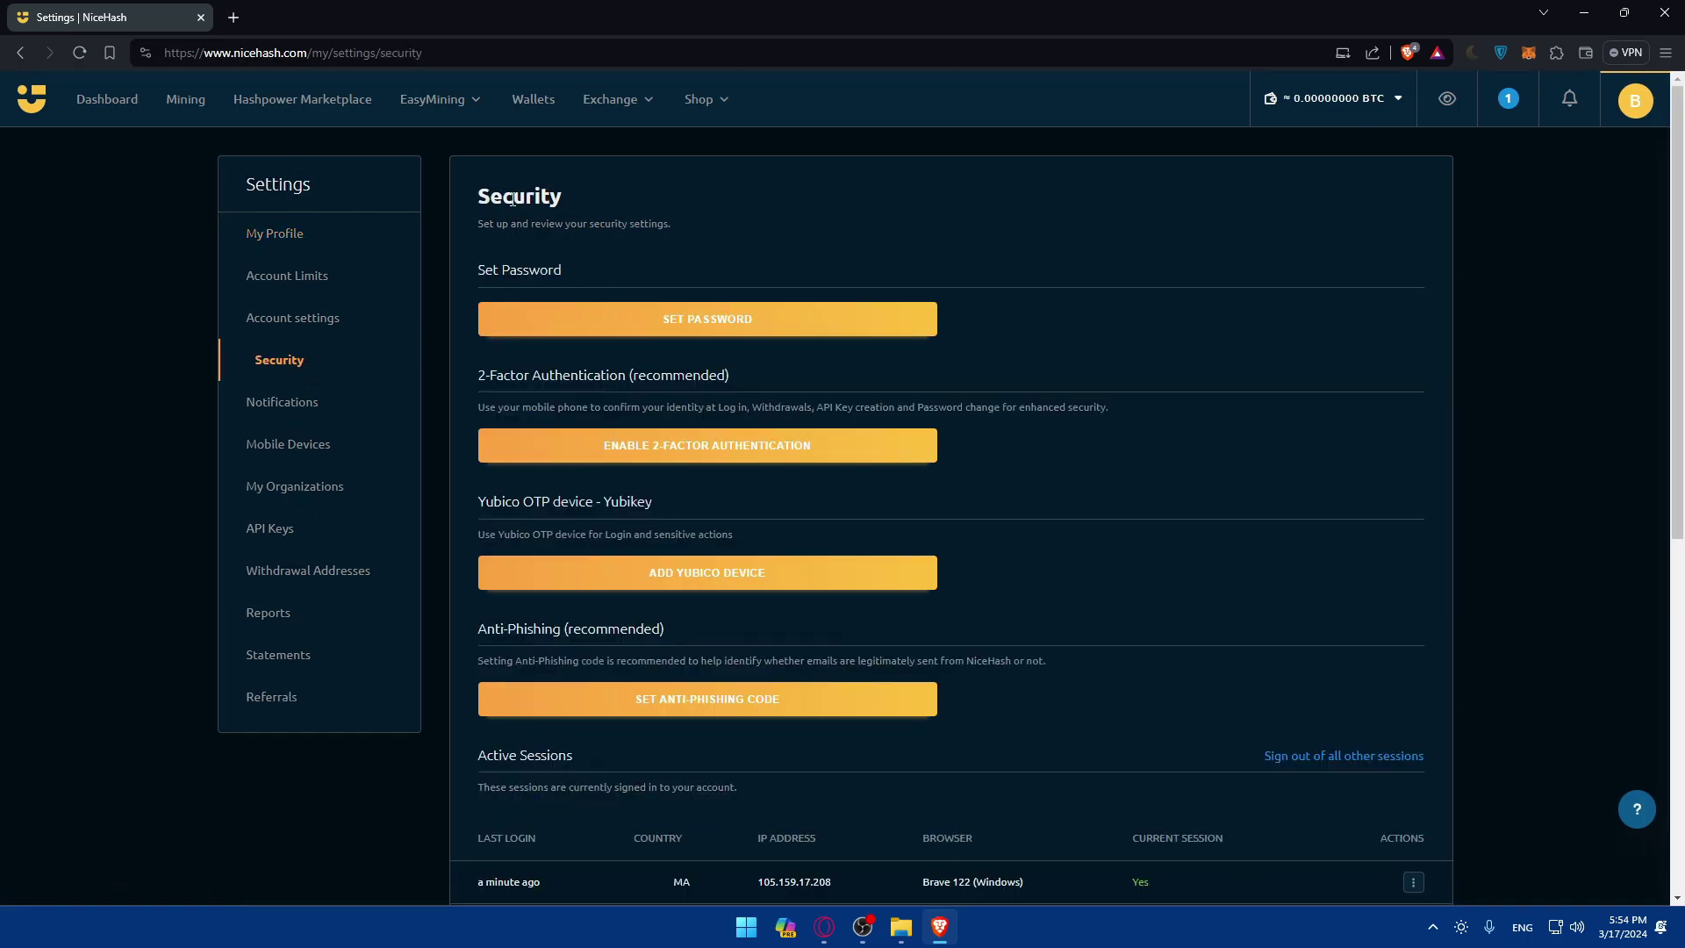
drag(481, 267, 594, 273)
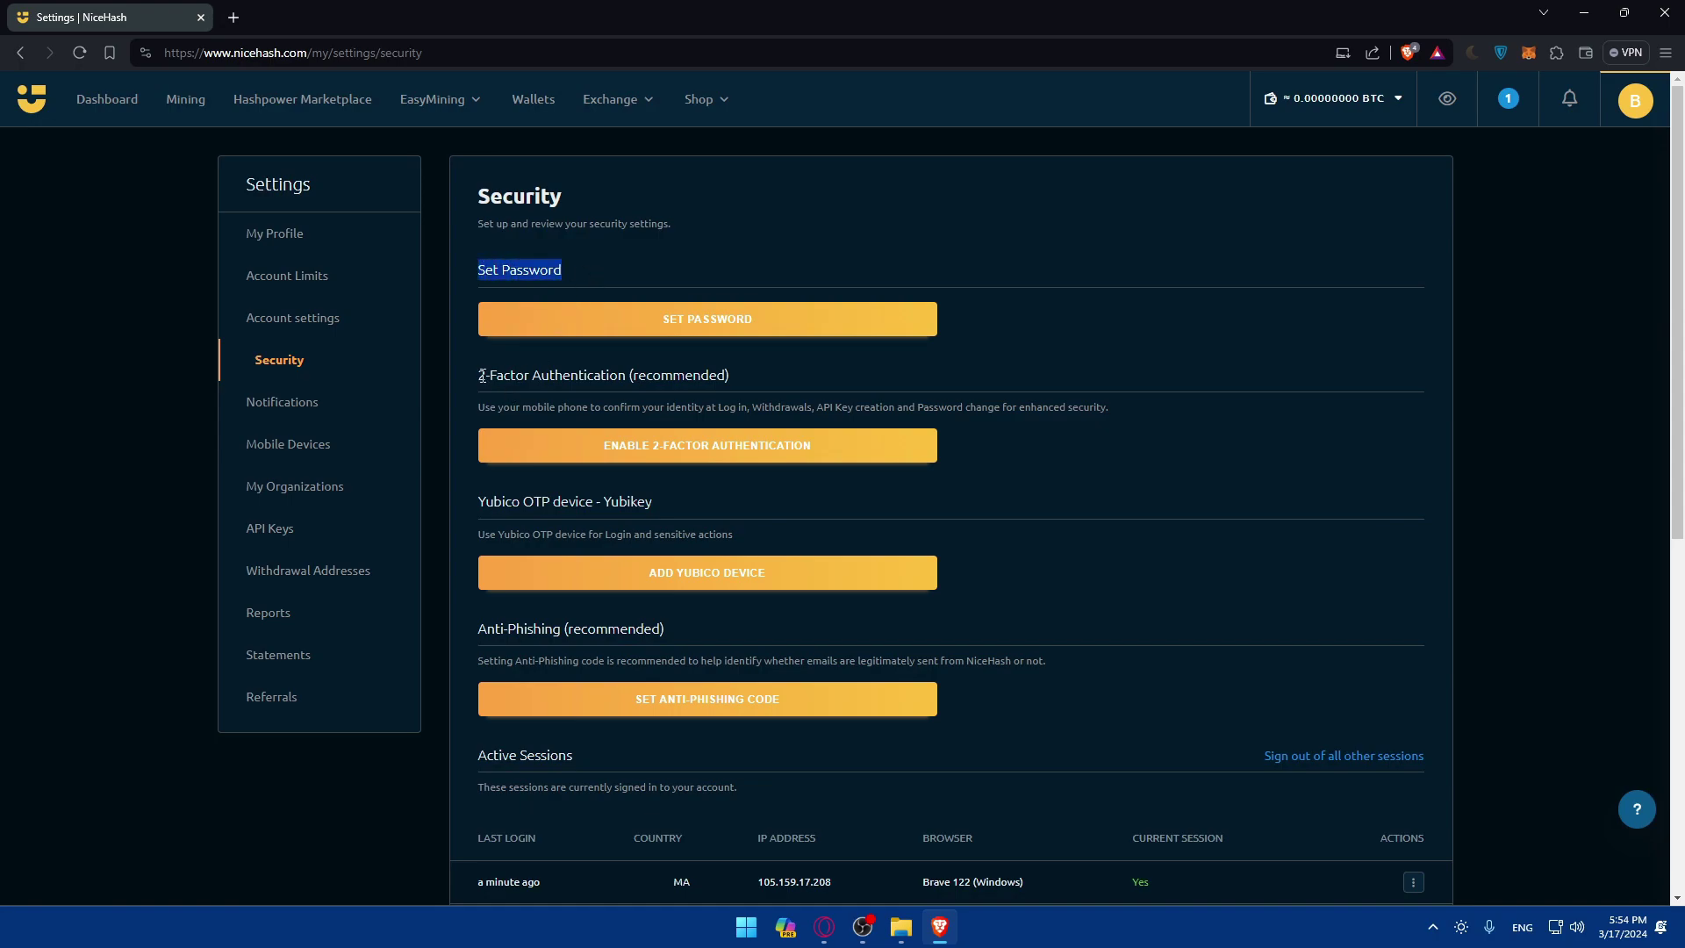
drag(482, 376, 700, 380)
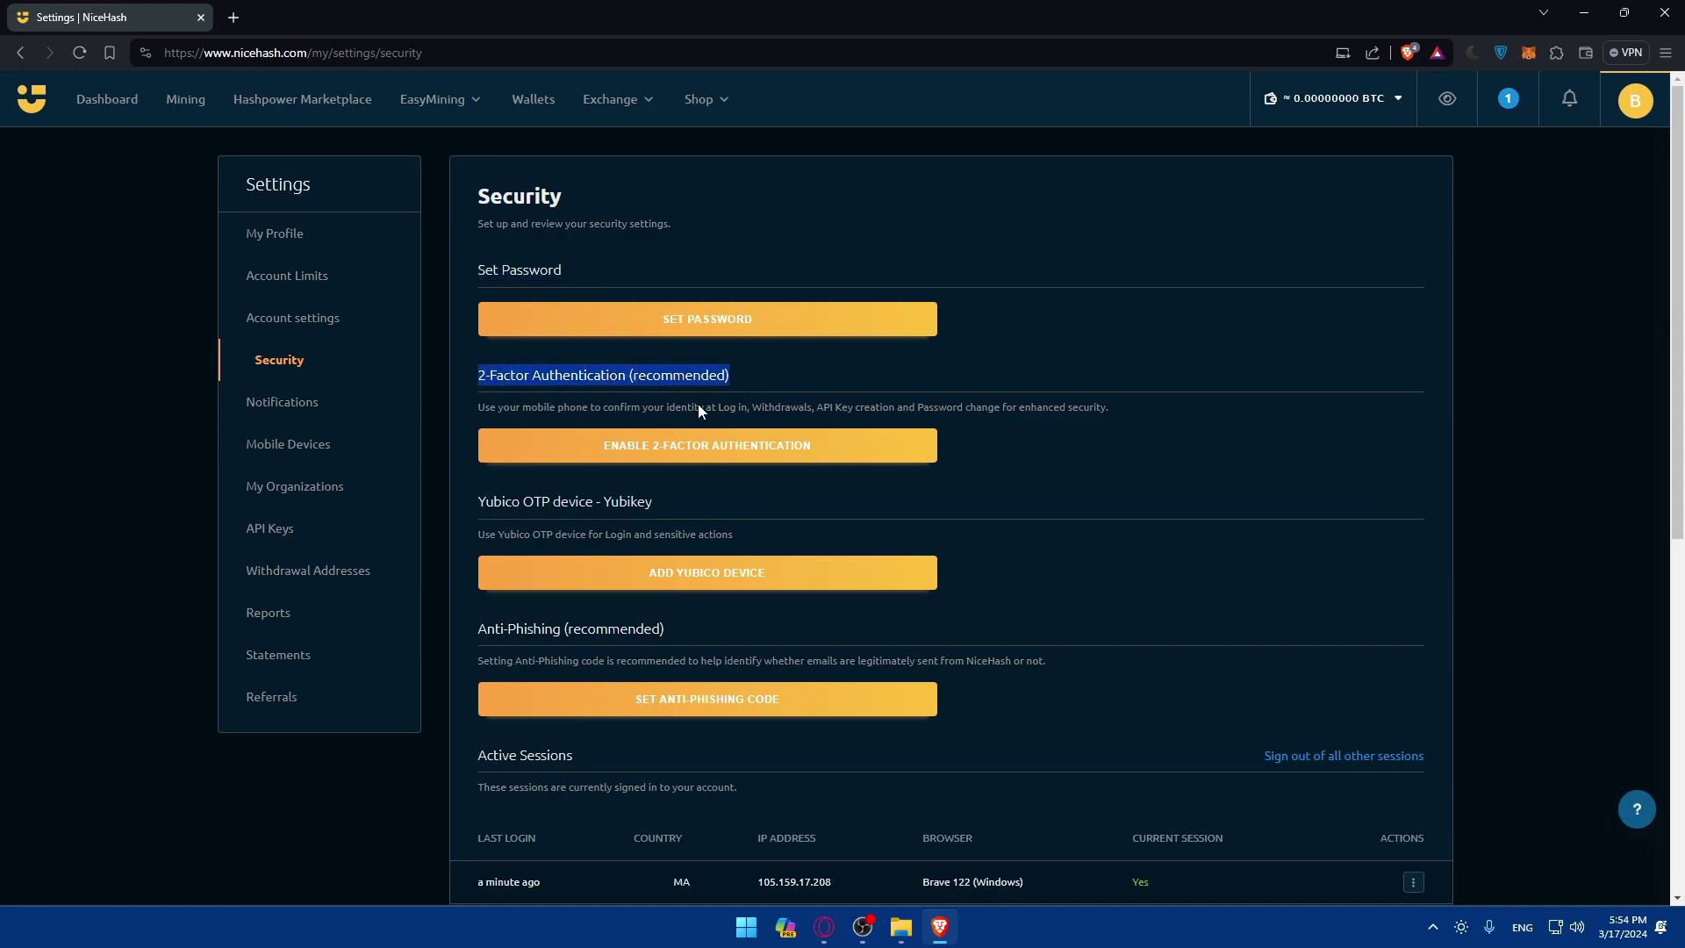
drag(474, 507, 632, 502)
click(668, 501)
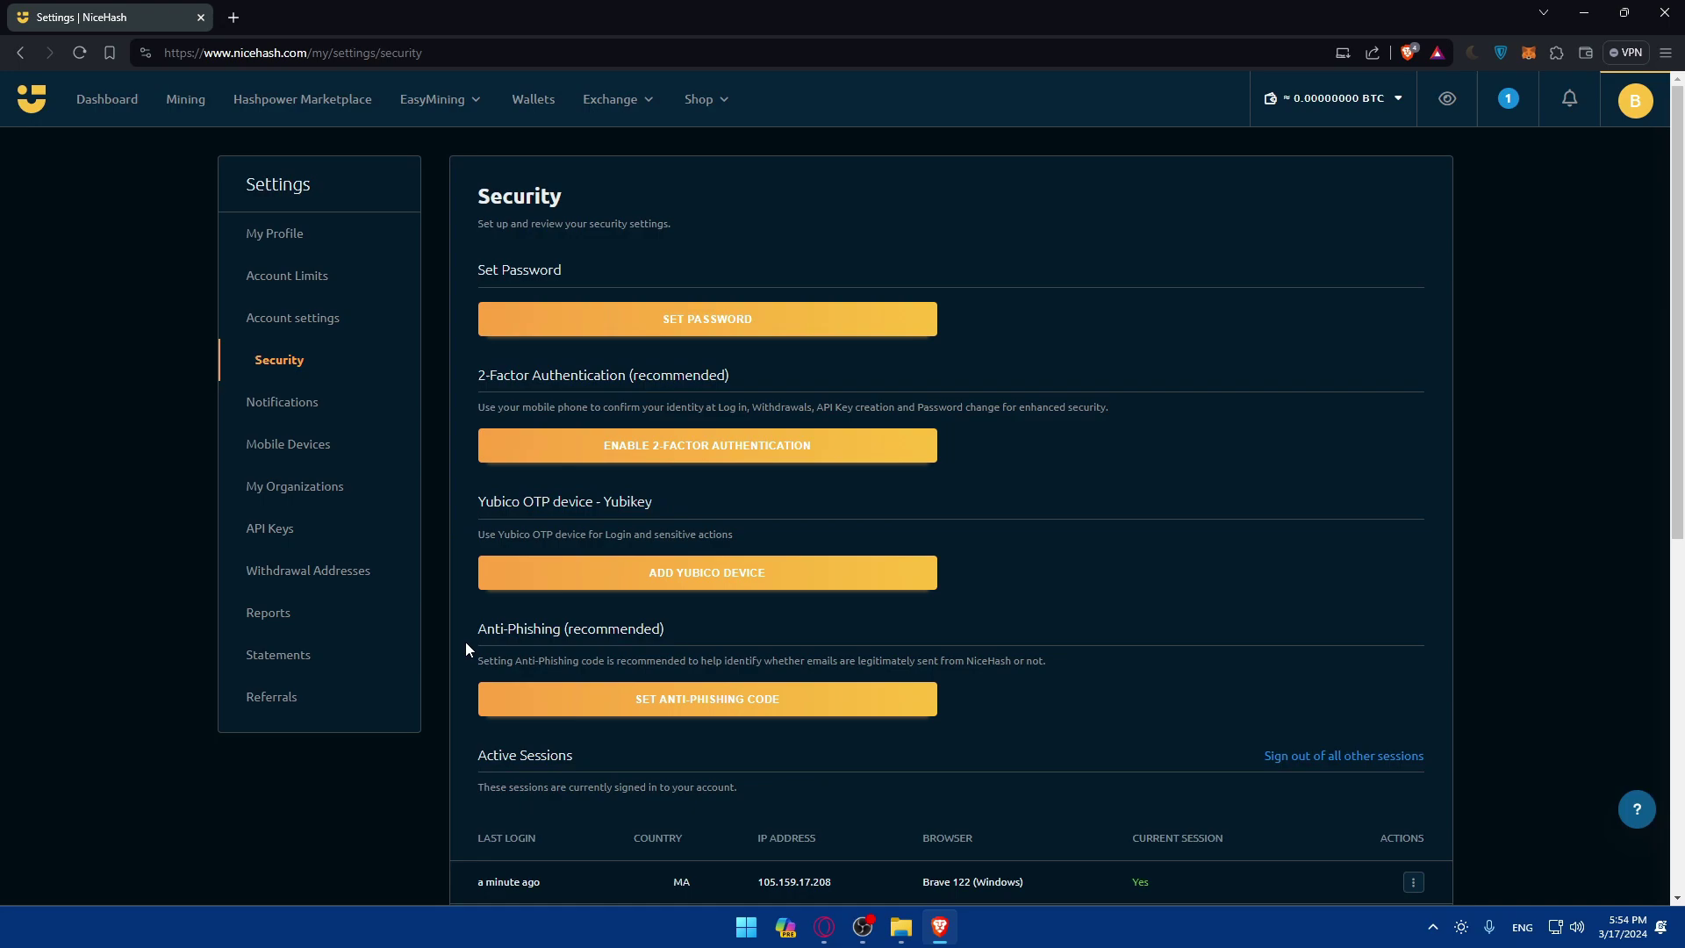
drag(502, 626, 678, 629)
click(639, 622)
drag(494, 382, 781, 378)
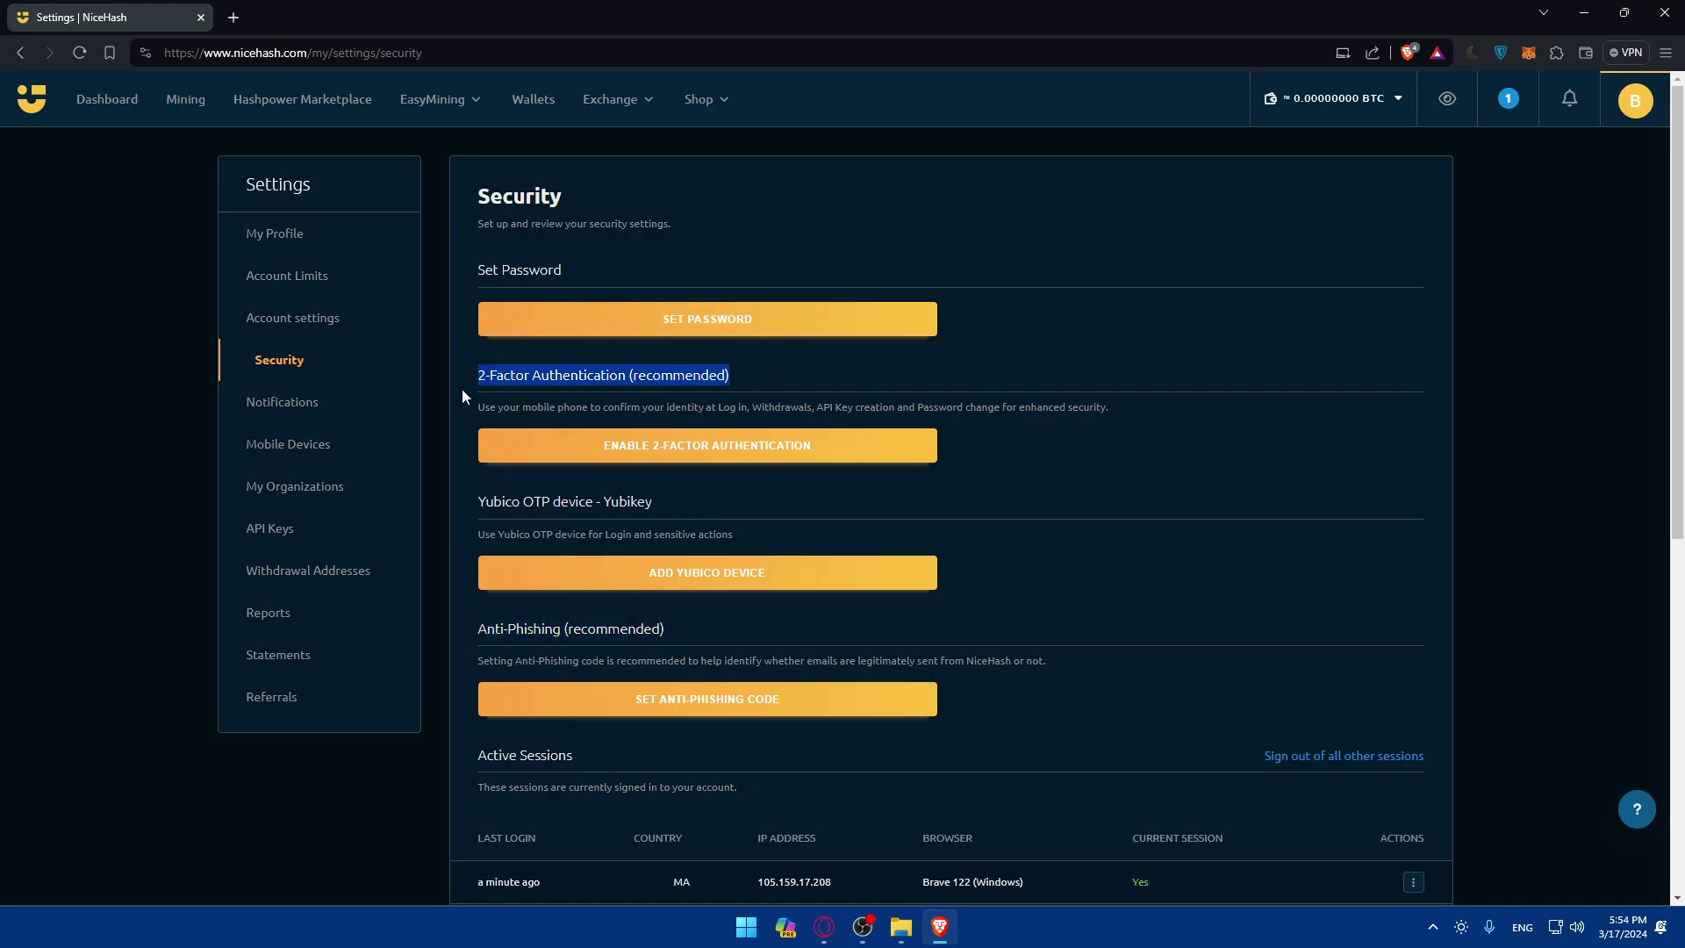
click(655, 386)
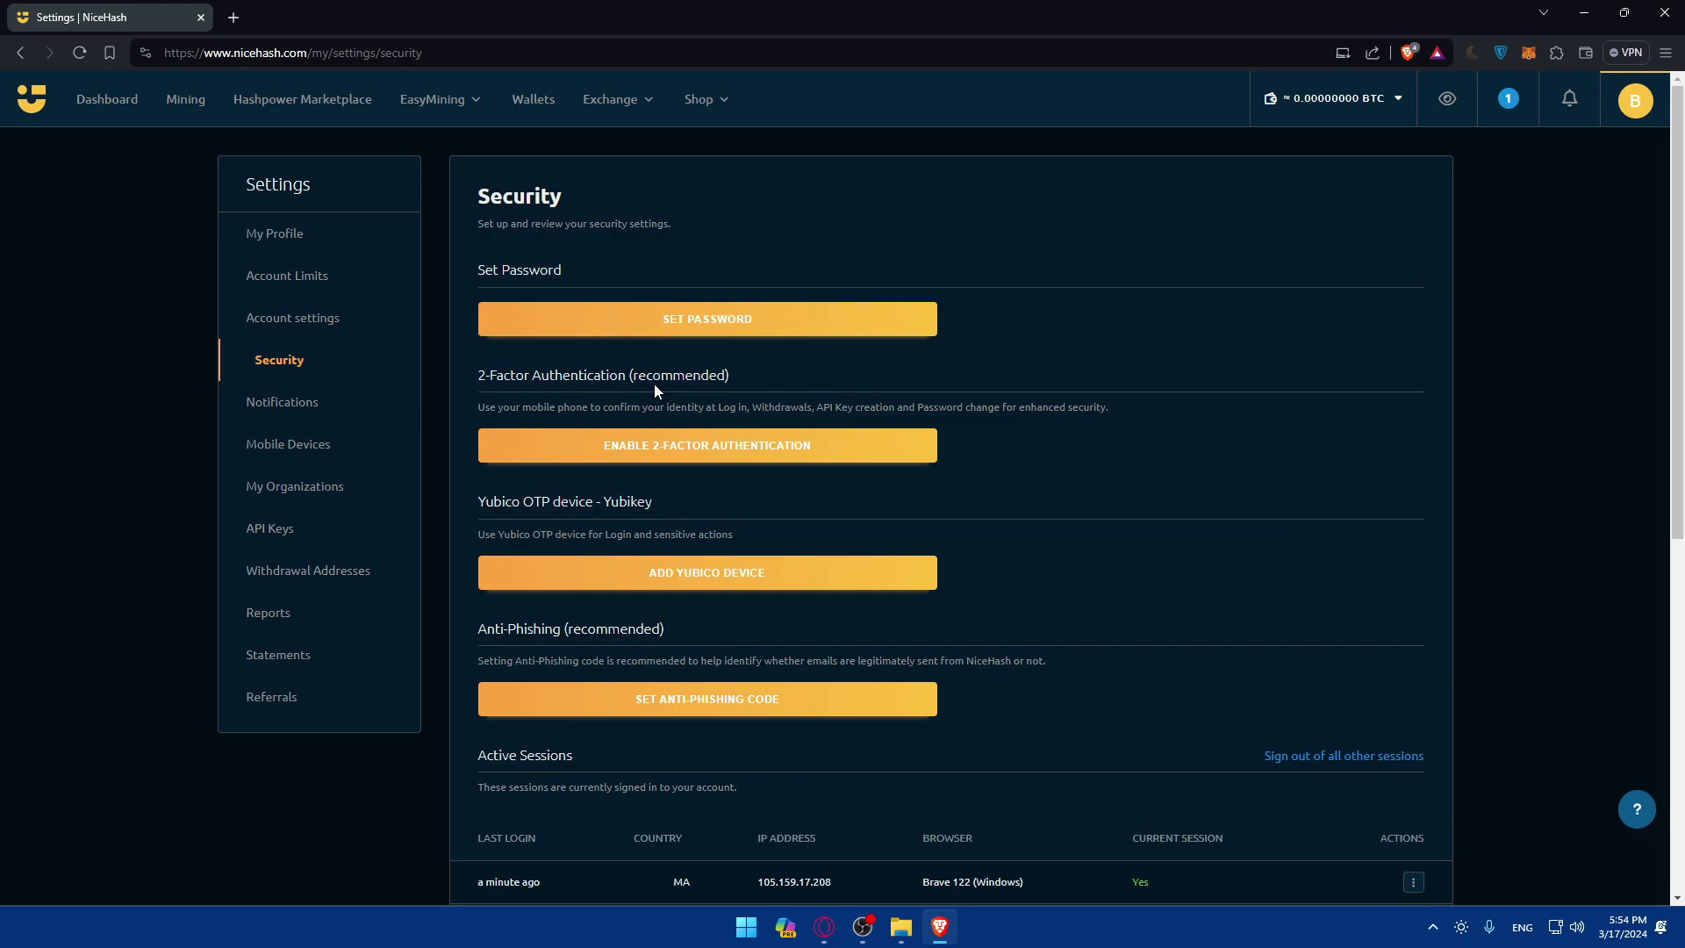
drag(479, 399, 1080, 430)
click(1132, 422)
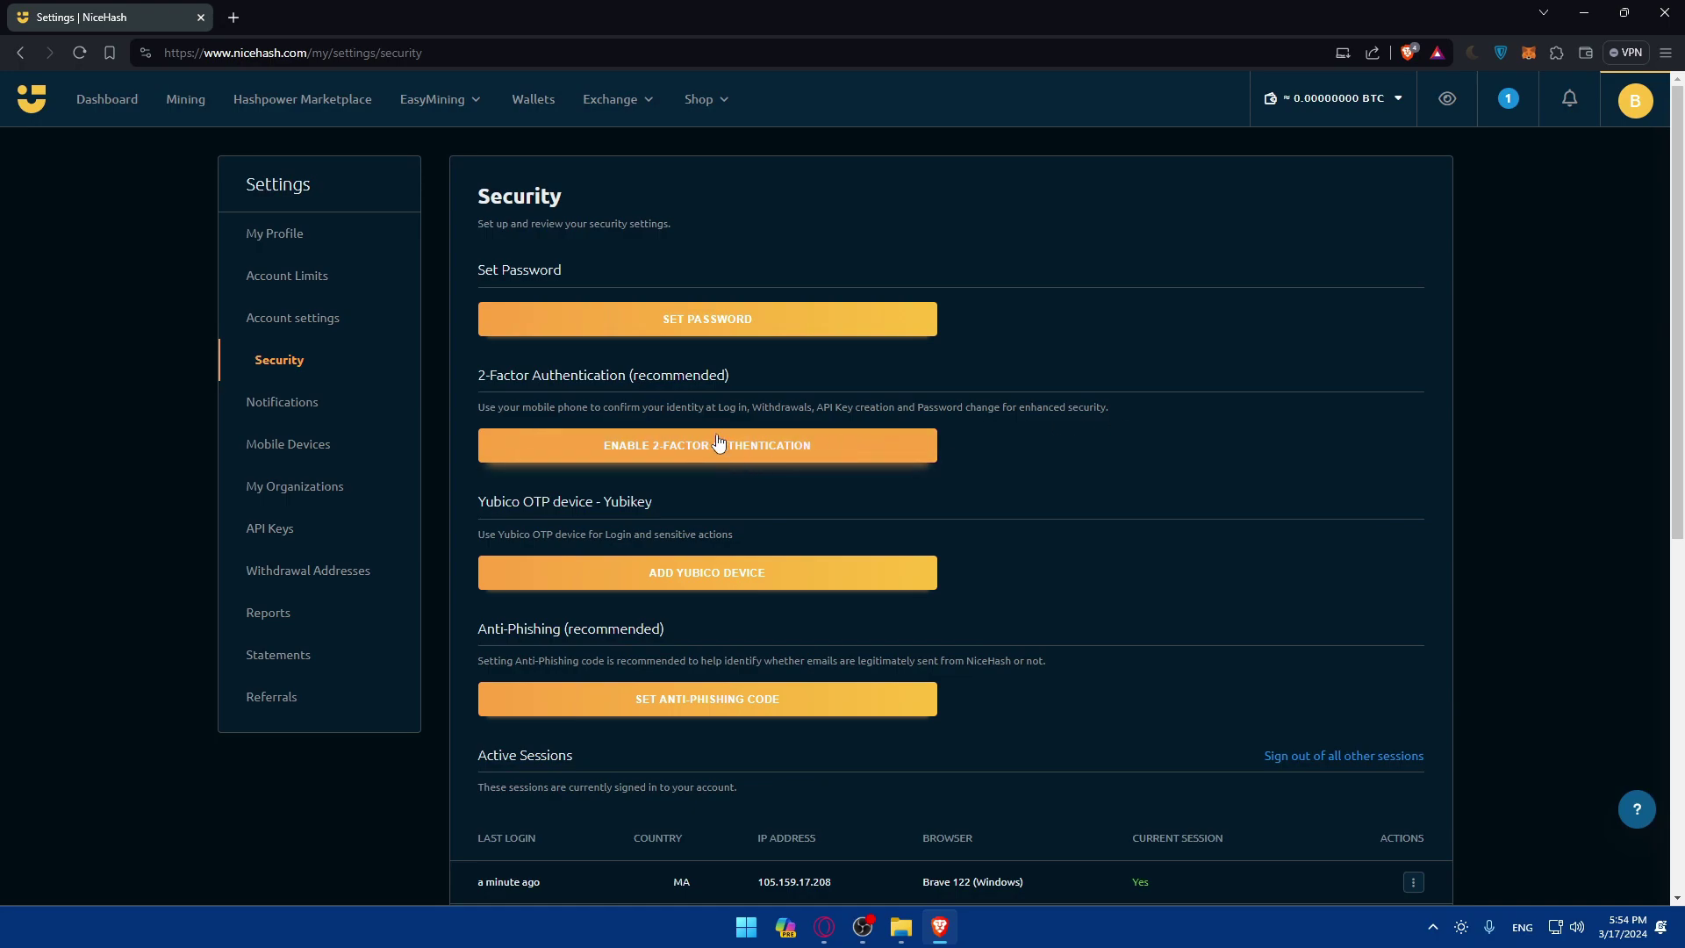
Start 2-factor authentication setup and read the step about getting the authenticator app.
click(761, 450)
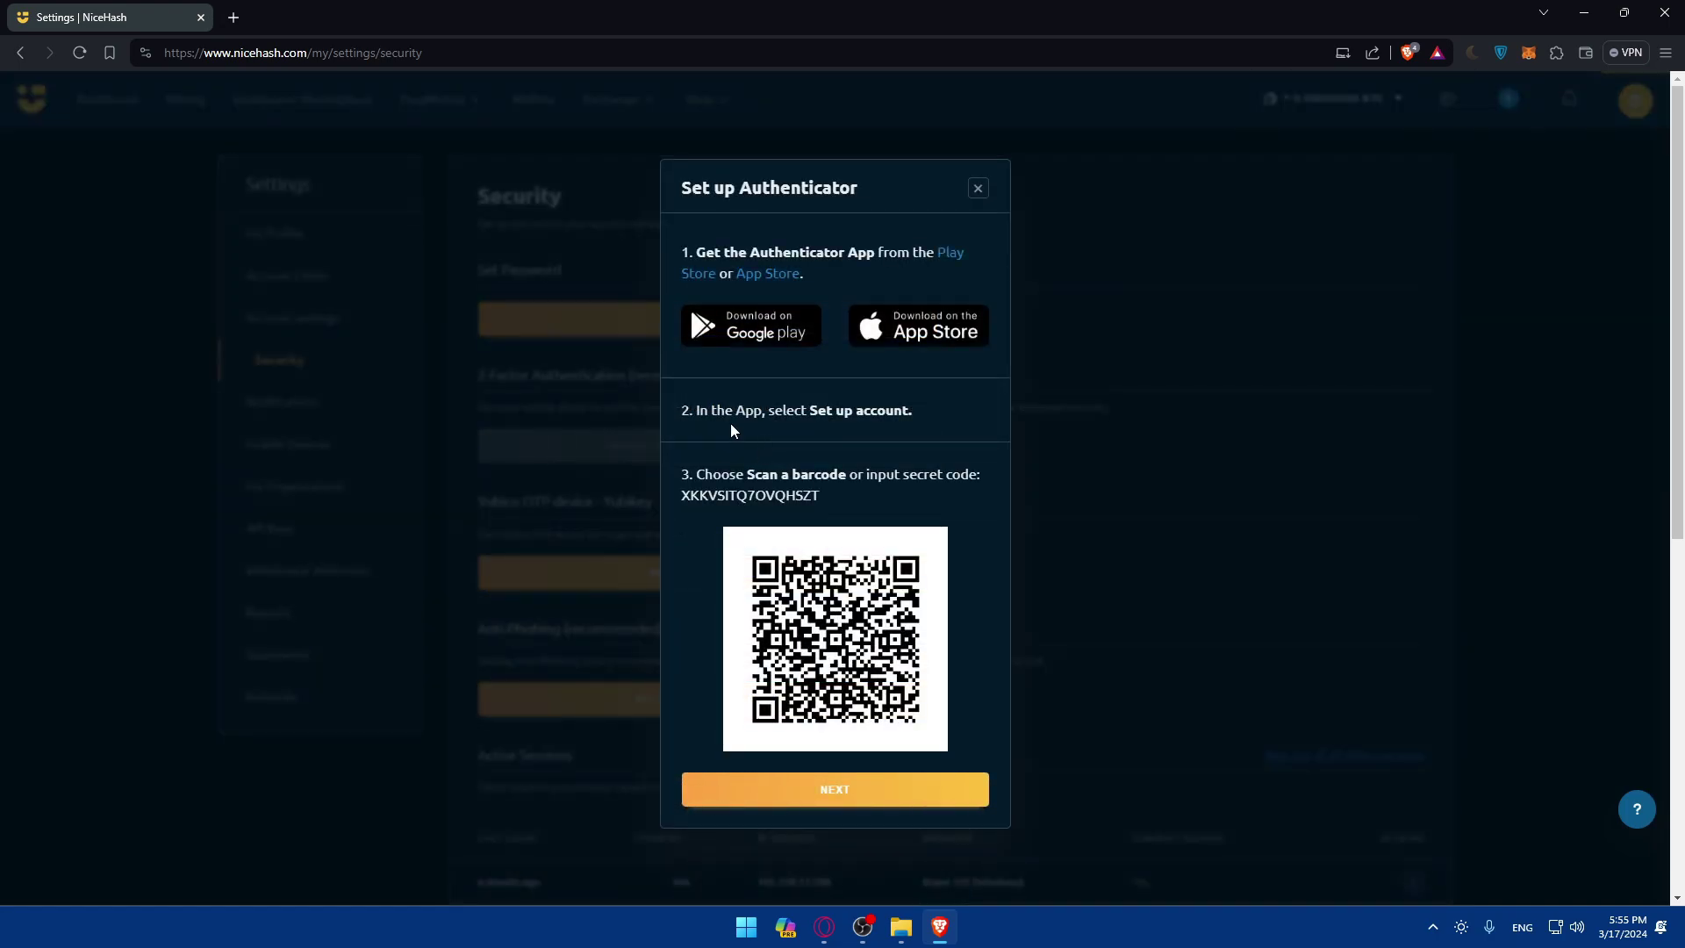
drag(696, 252, 867, 254)
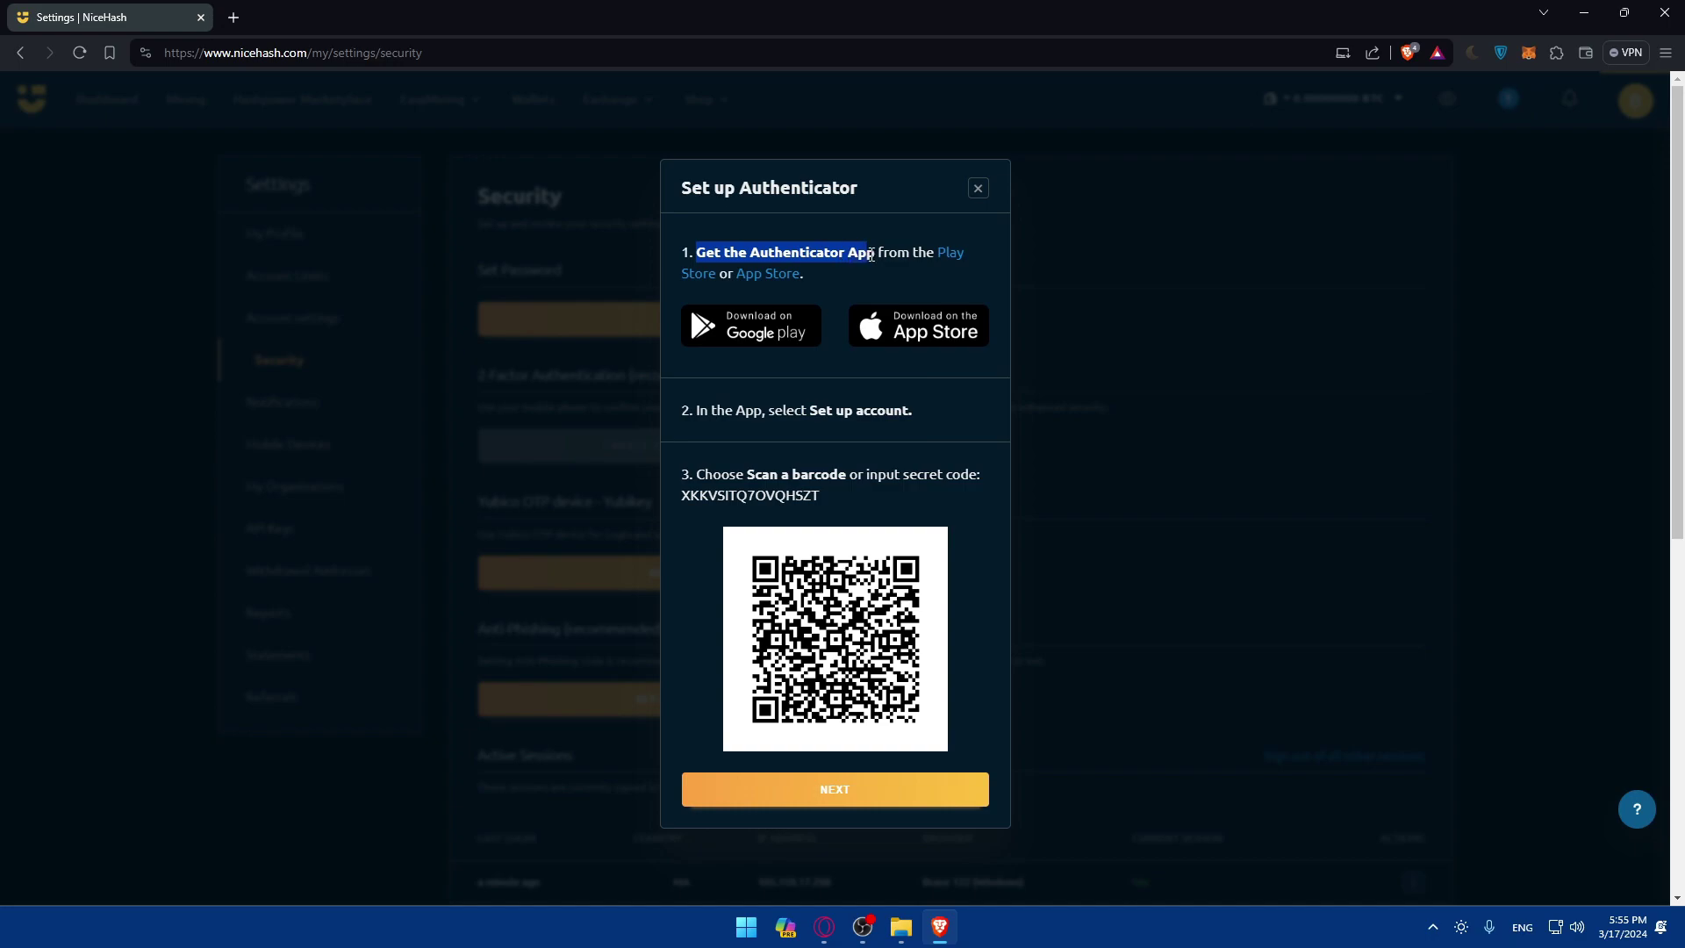
click(857, 255)
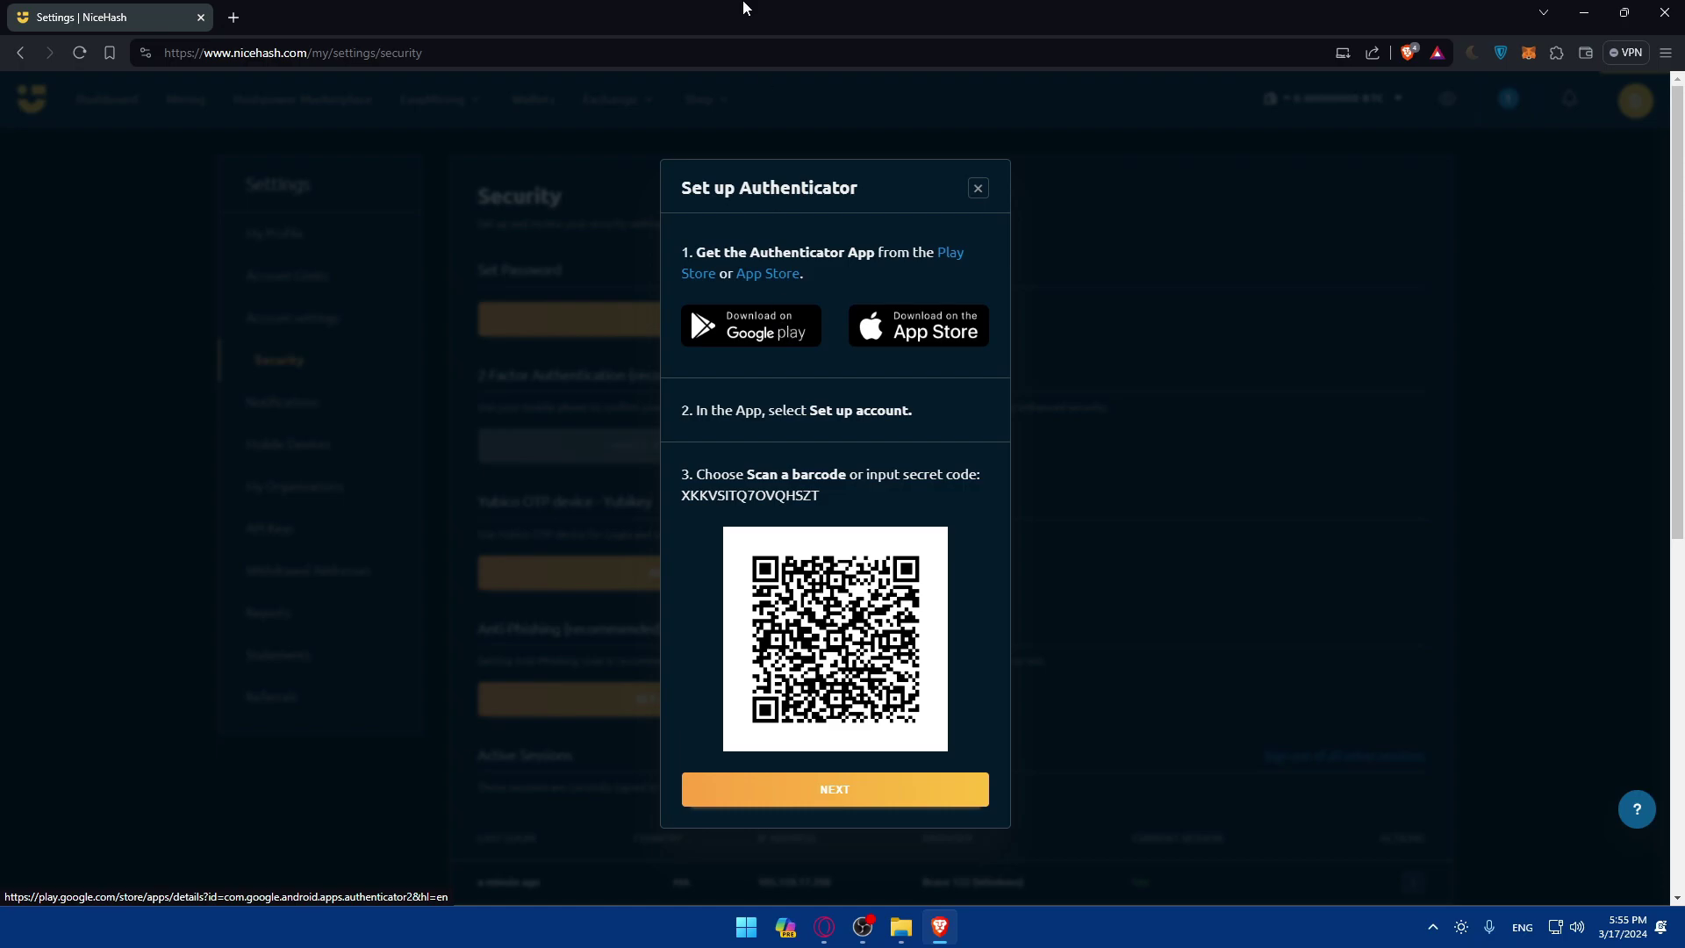
In a new tab, search for Google Authenticator and open its Google Play page.
click(233, 18)
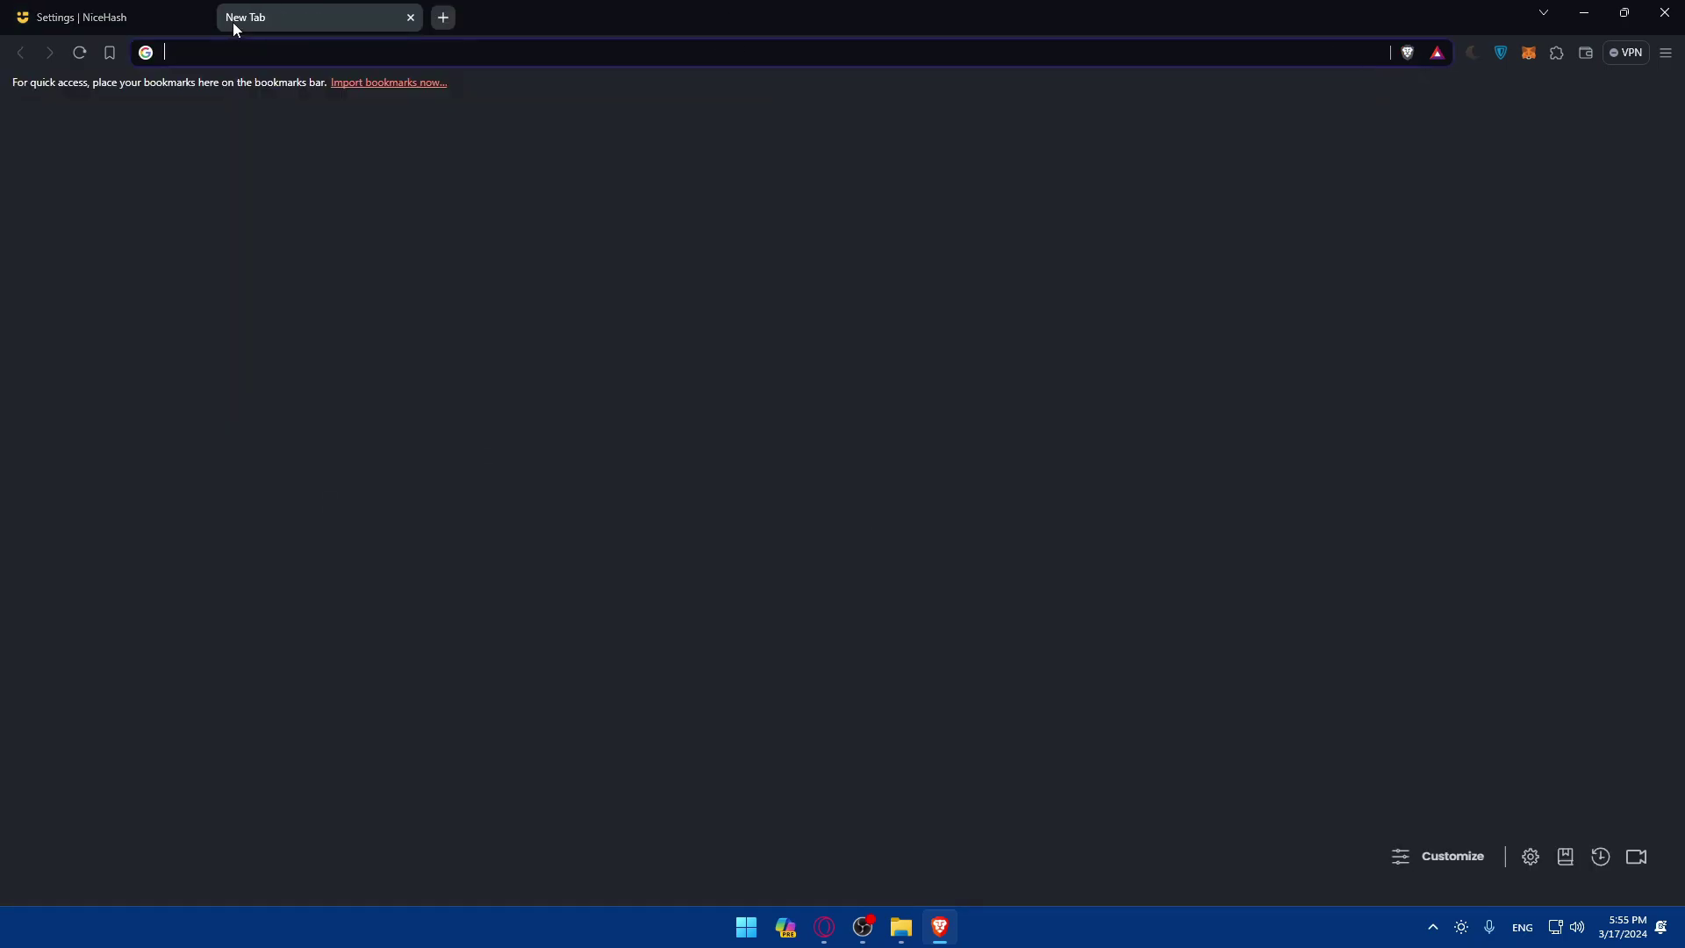
text(google authenticator)
key(Return)
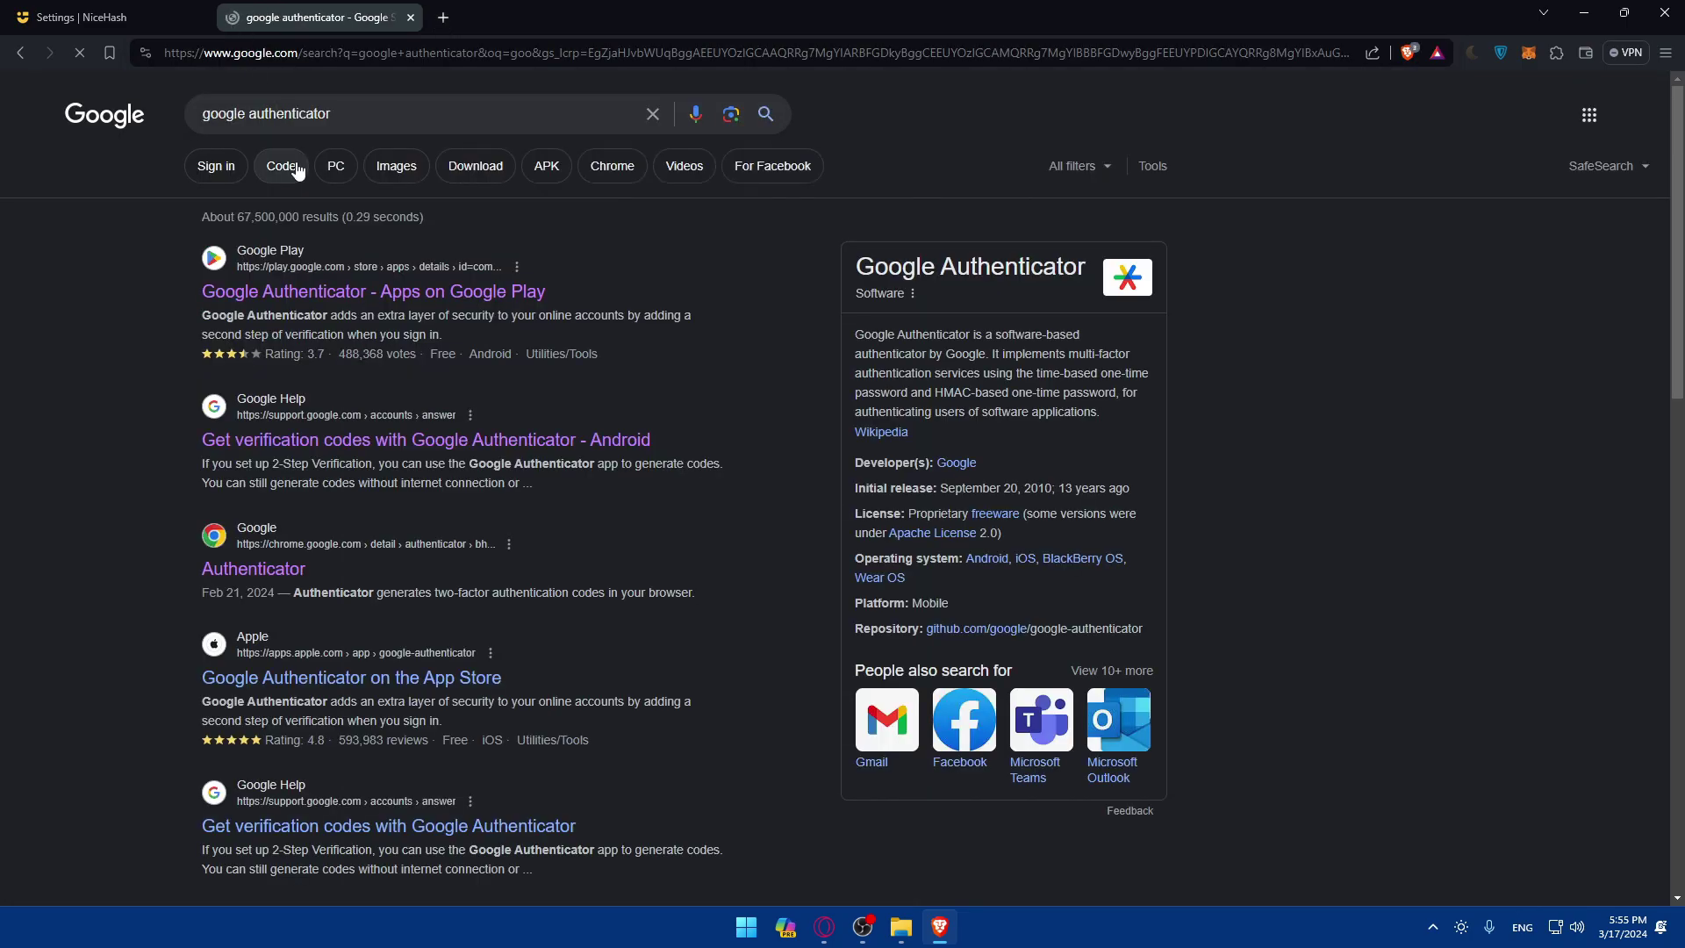
click(421, 292)
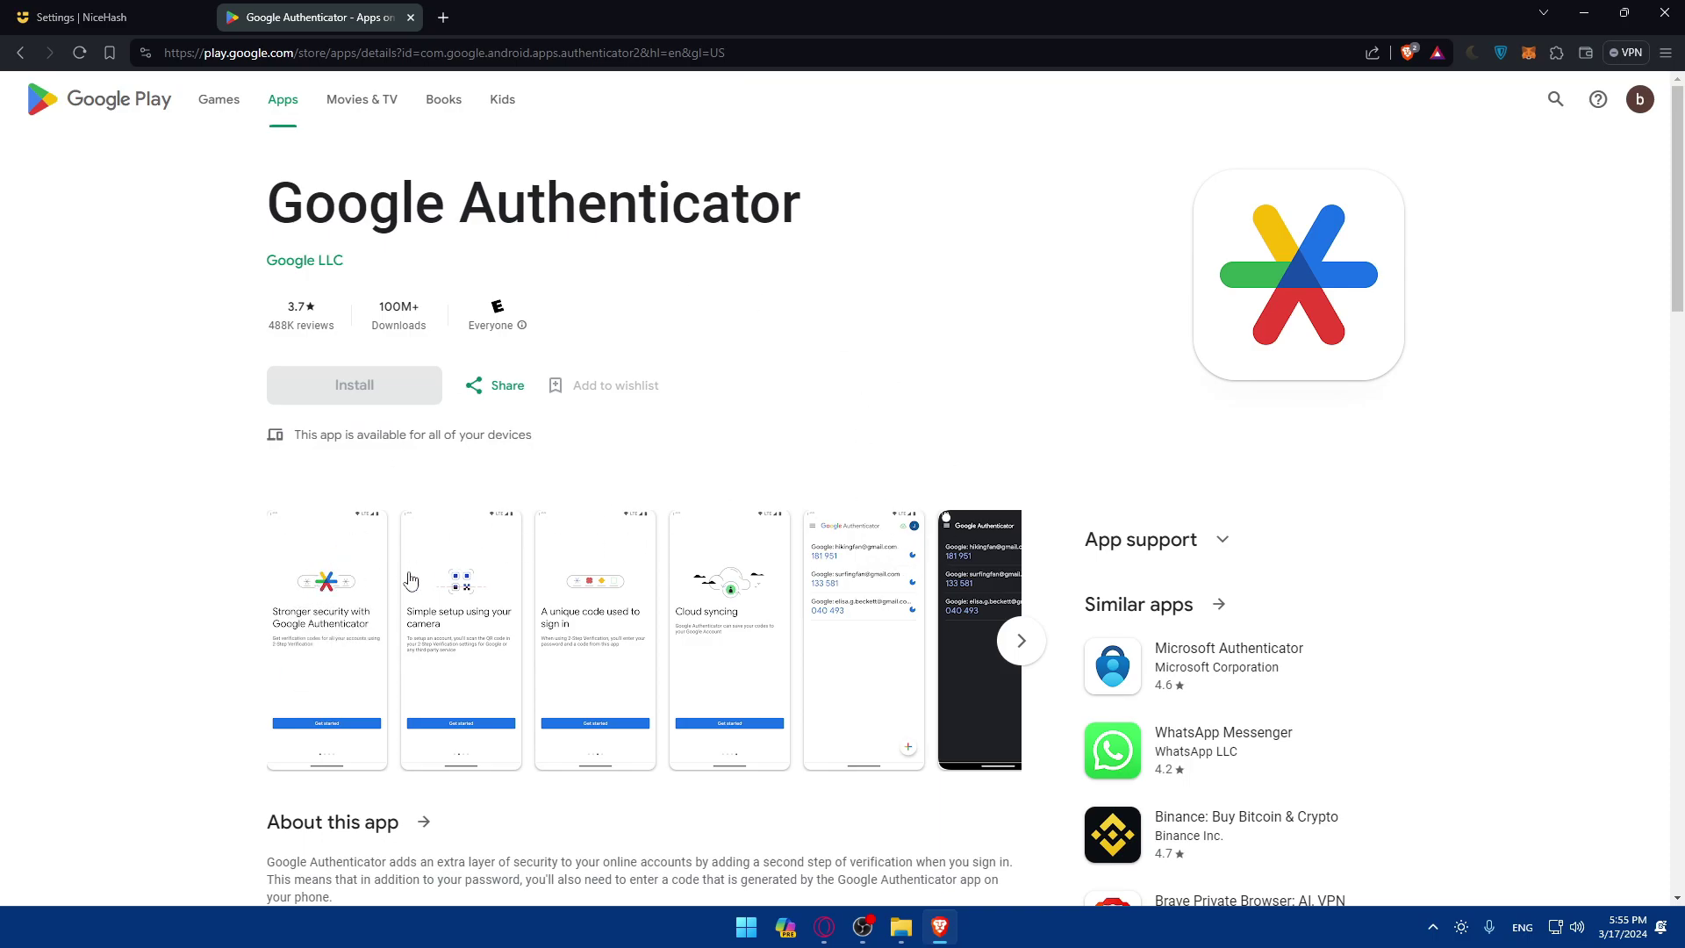
Browse the app screenshots, including Cloud syncing and the codes list, then return to NiceHash.
click(332, 583)
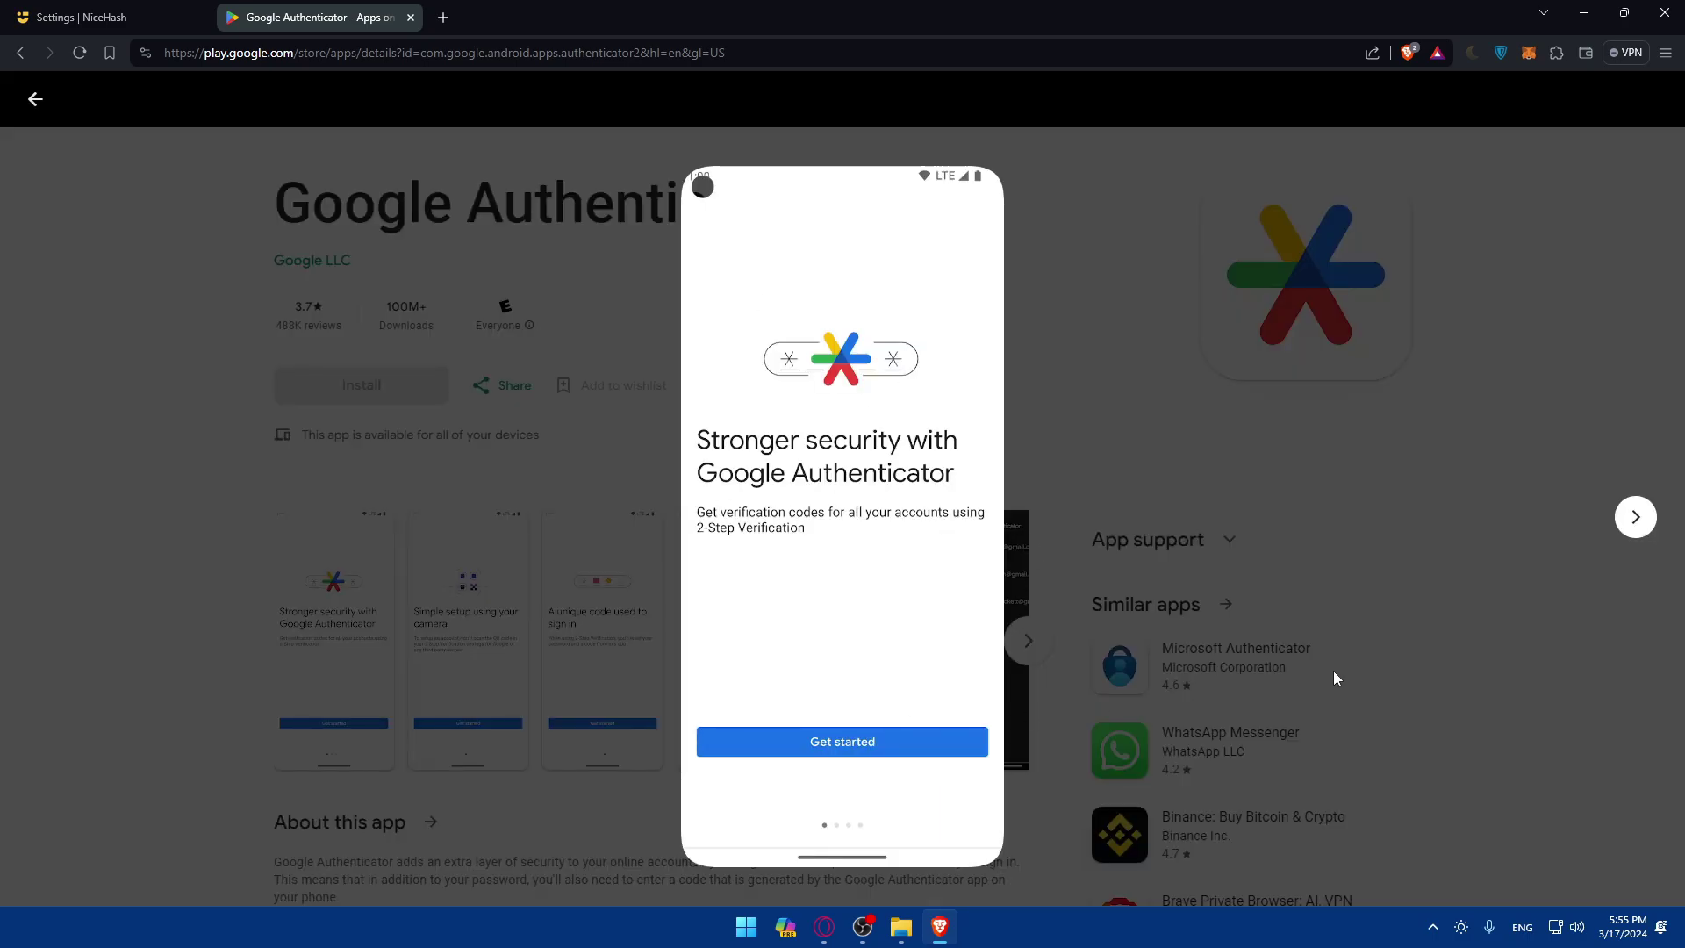
click(1638, 516)
click(1639, 518)
click(1637, 518)
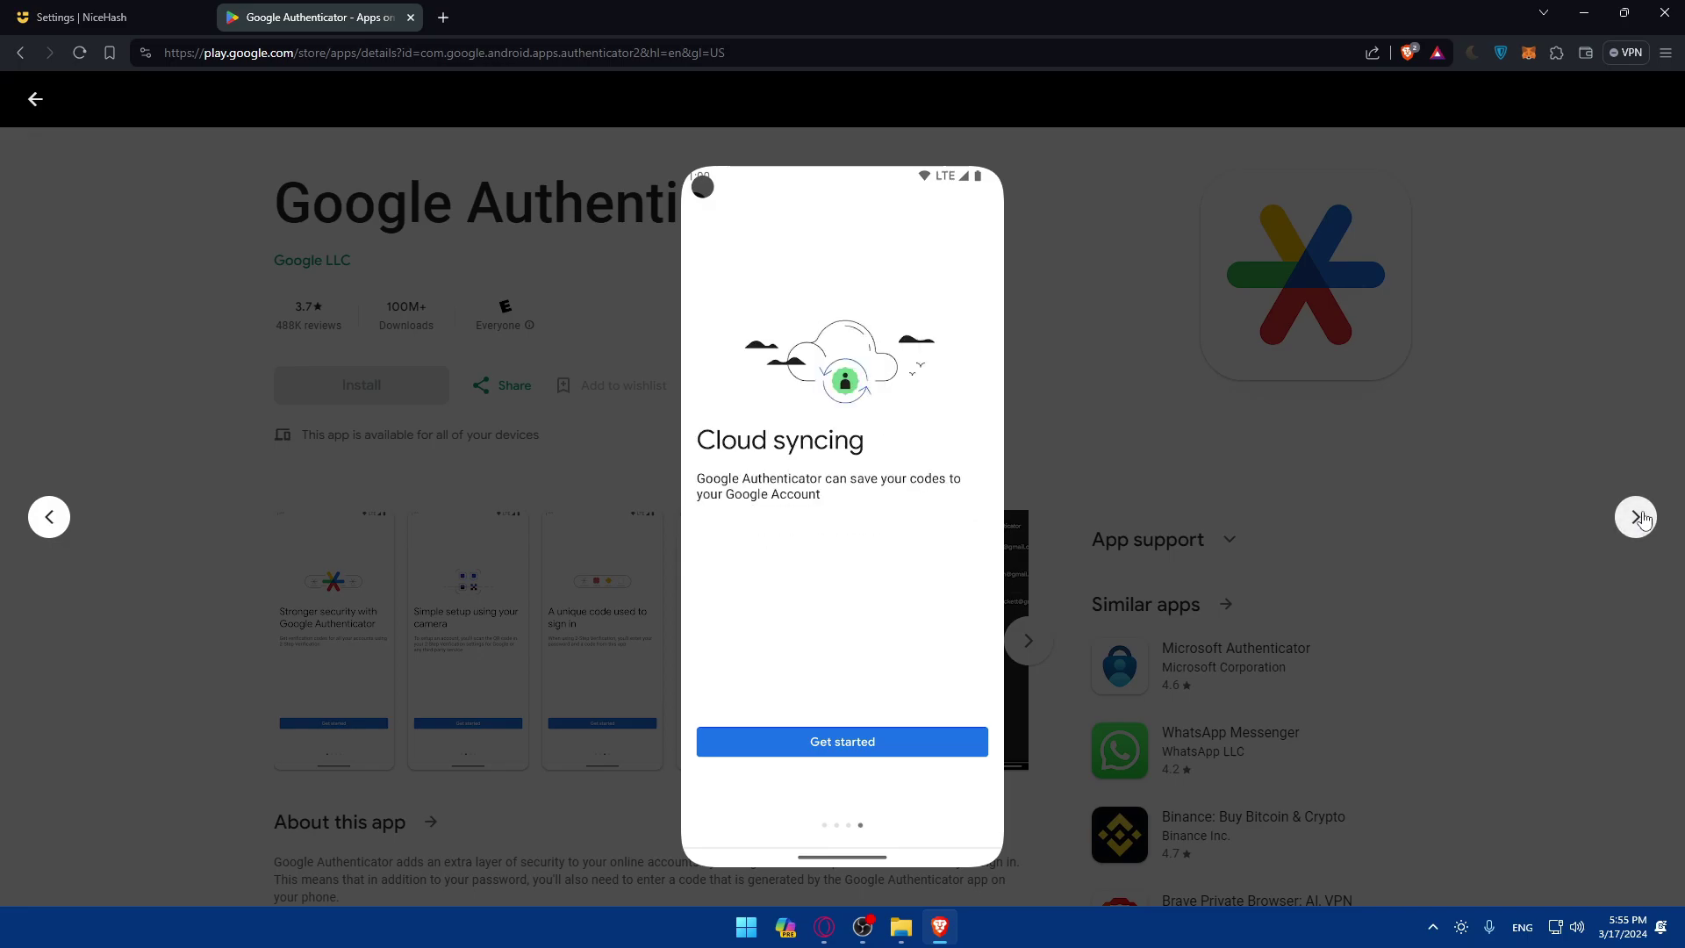
click(1638, 518)
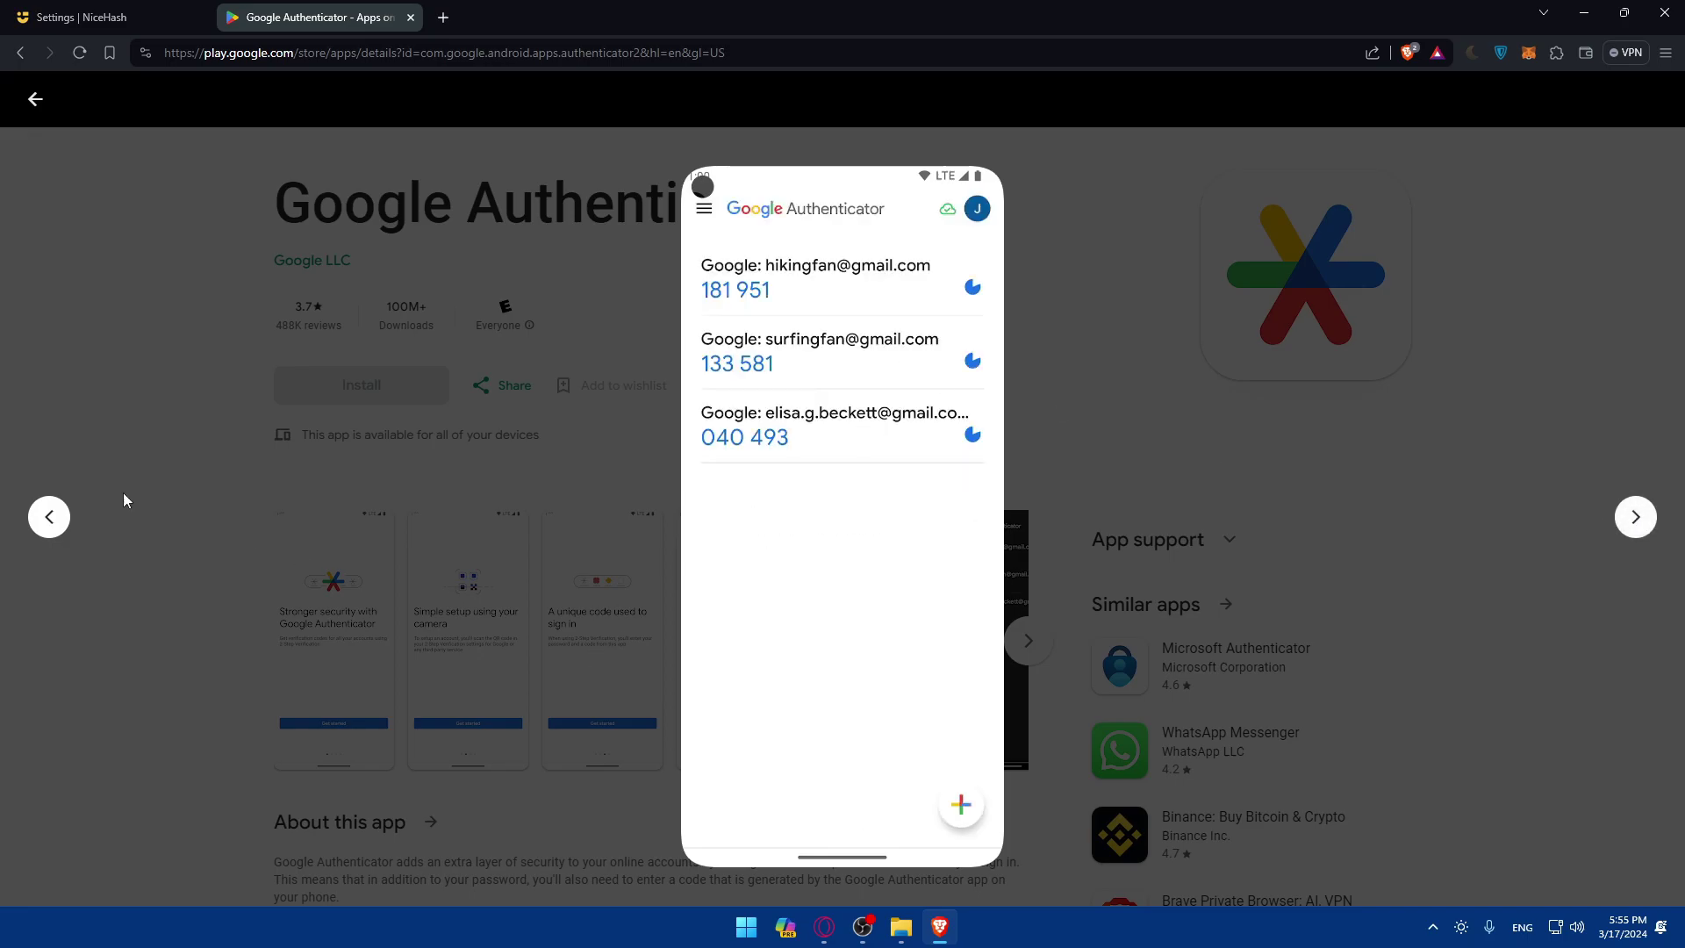
click(49, 517)
click(1635, 518)
click(70, 13)
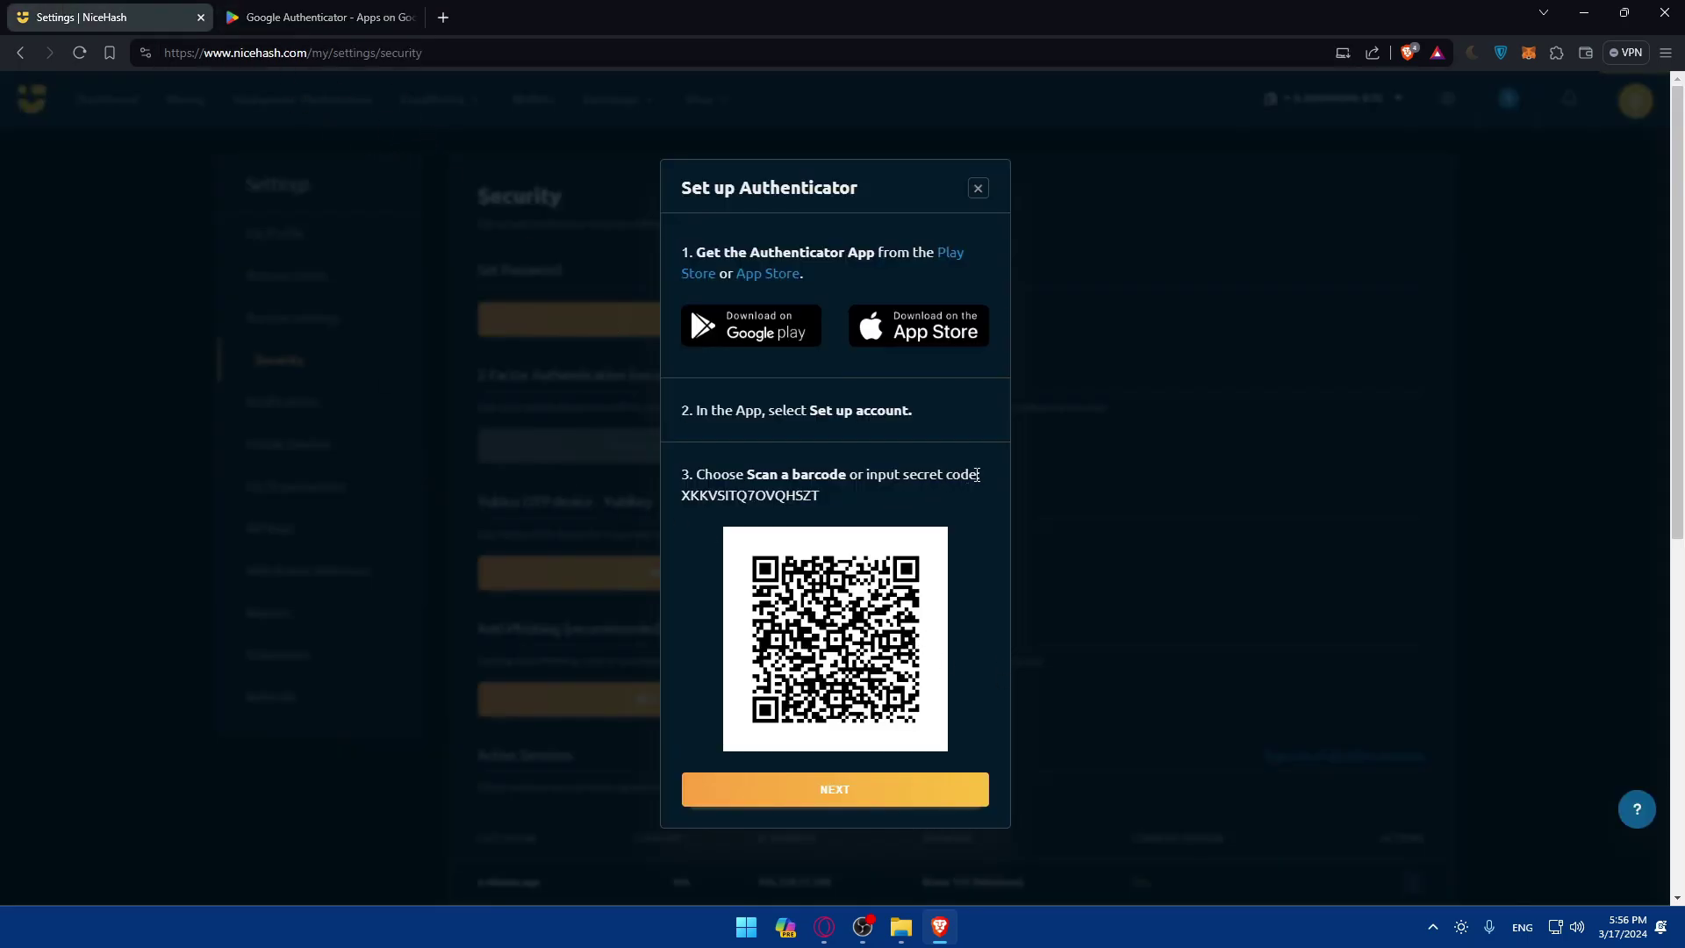
Note the secret setup code, check the Authenticator store tab, and continue to verification.
drag(821, 495, 675, 498)
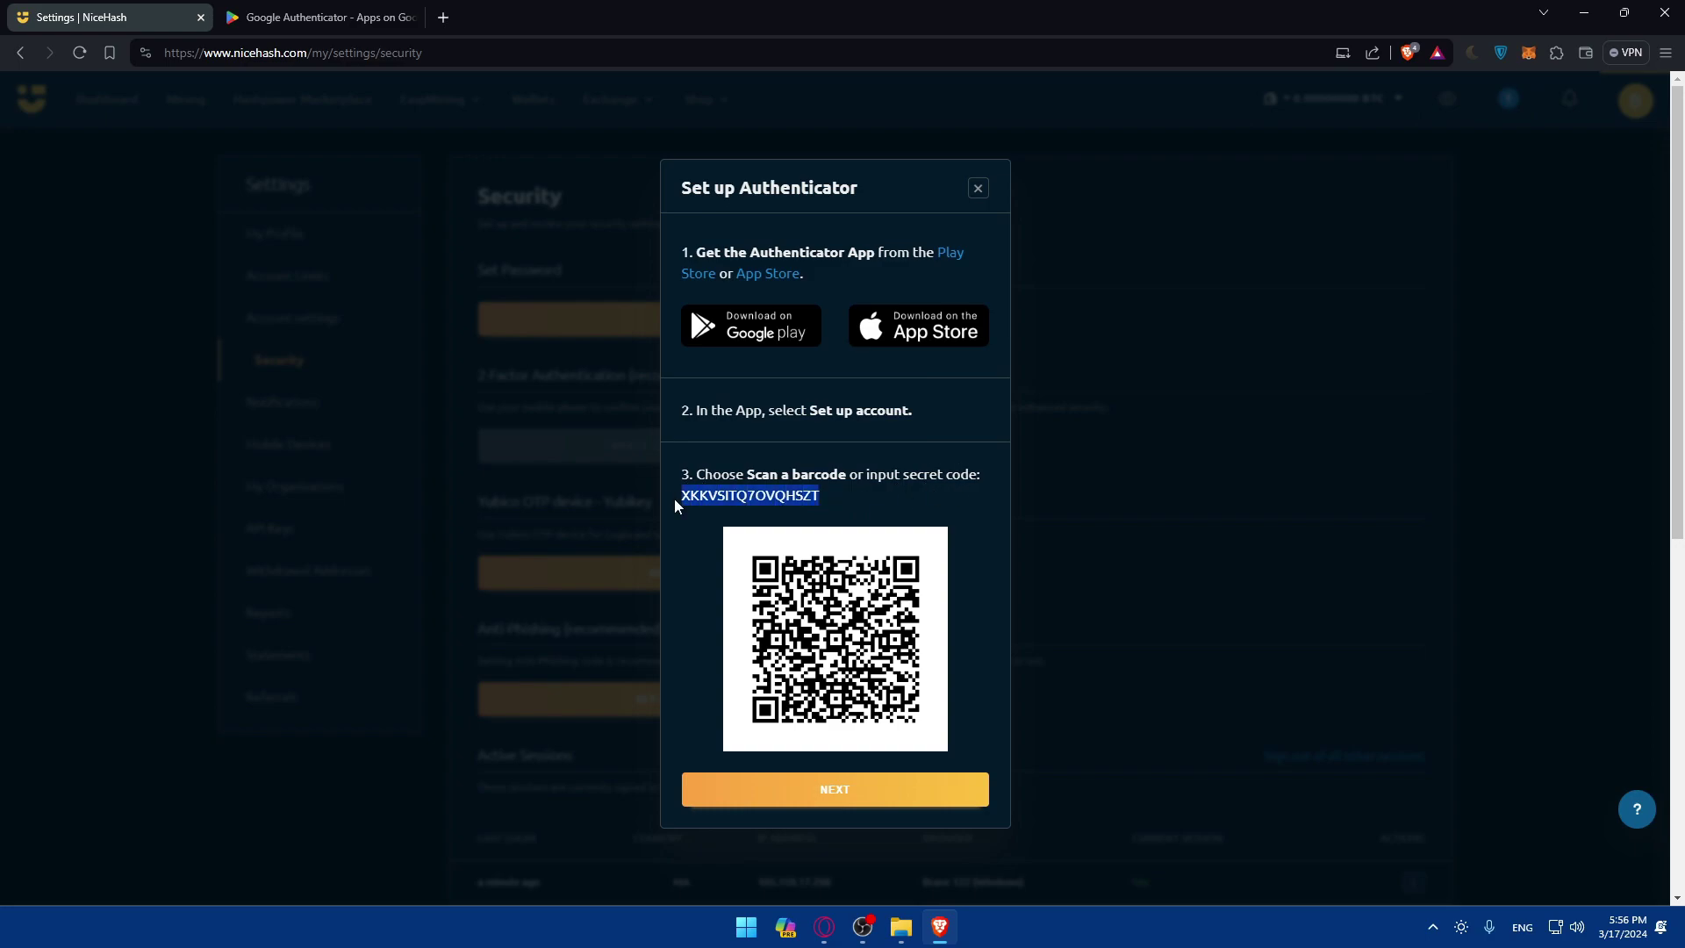
click(858, 517)
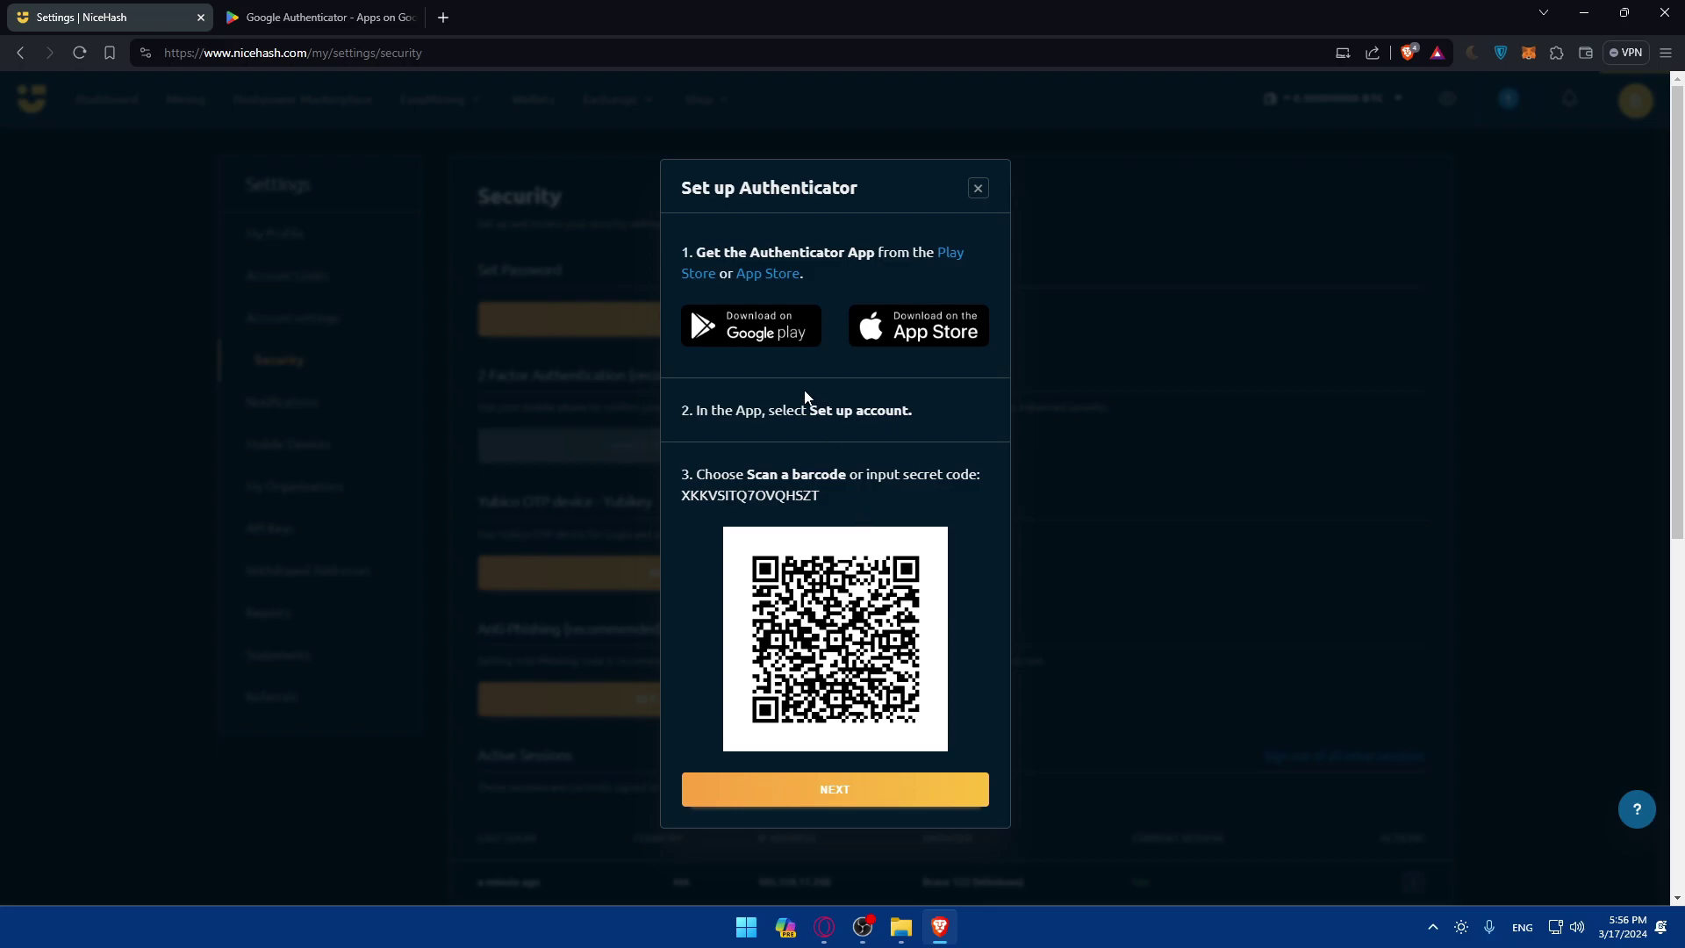
key(ctrl+Tab)
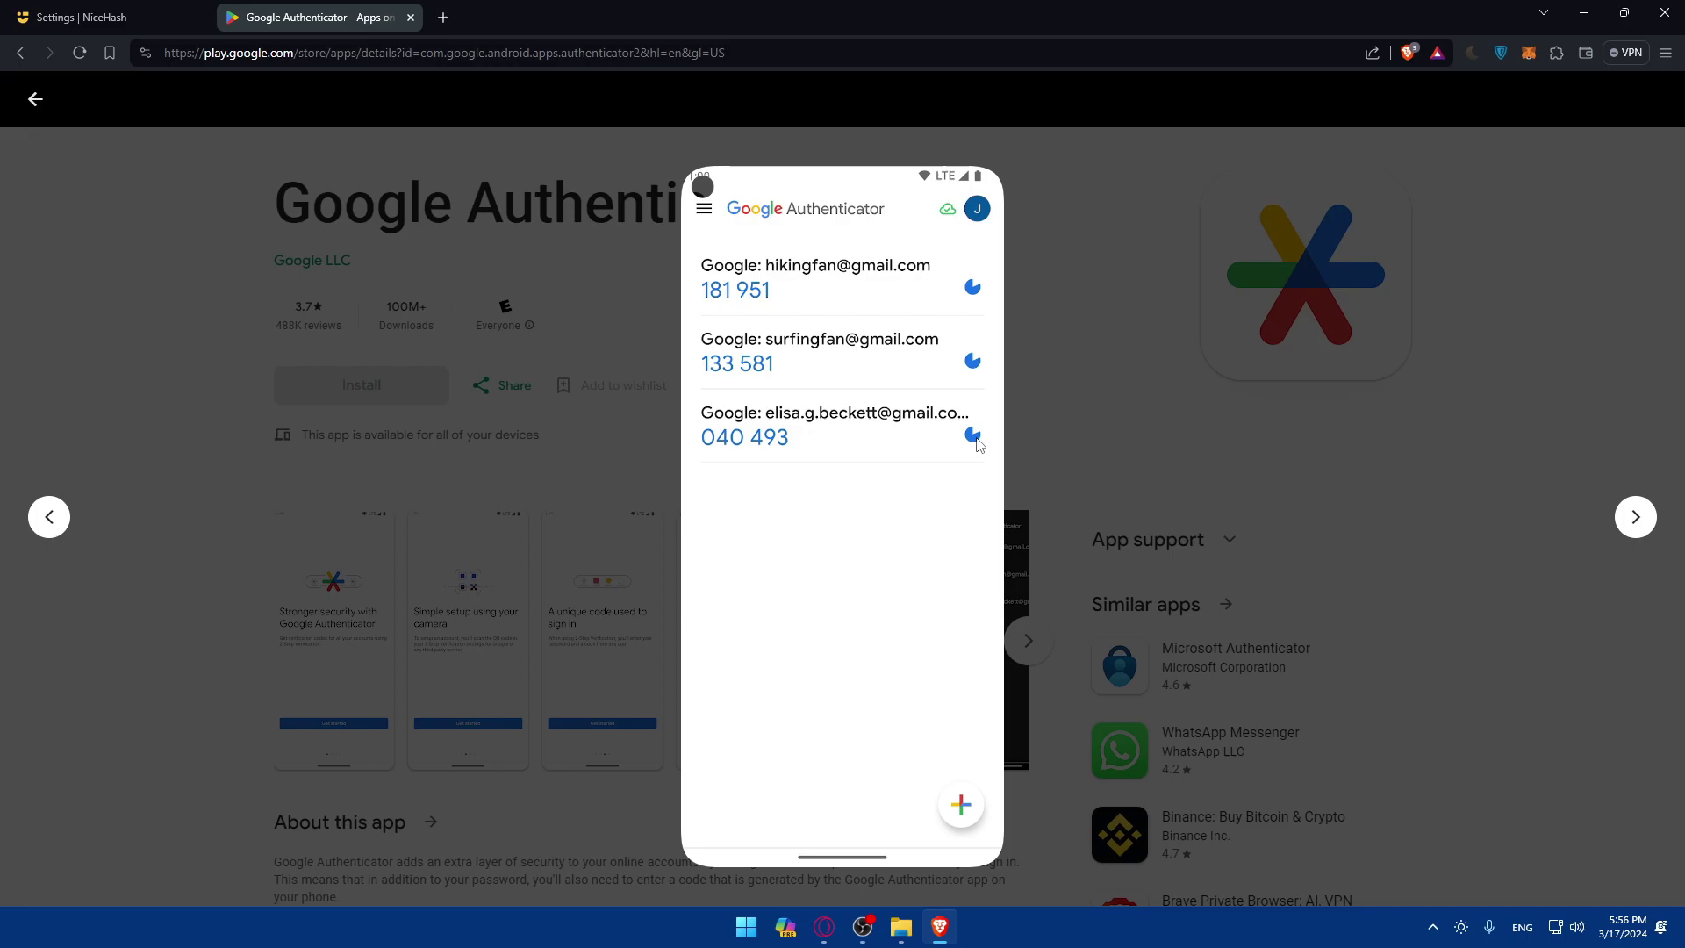
click(142, 14)
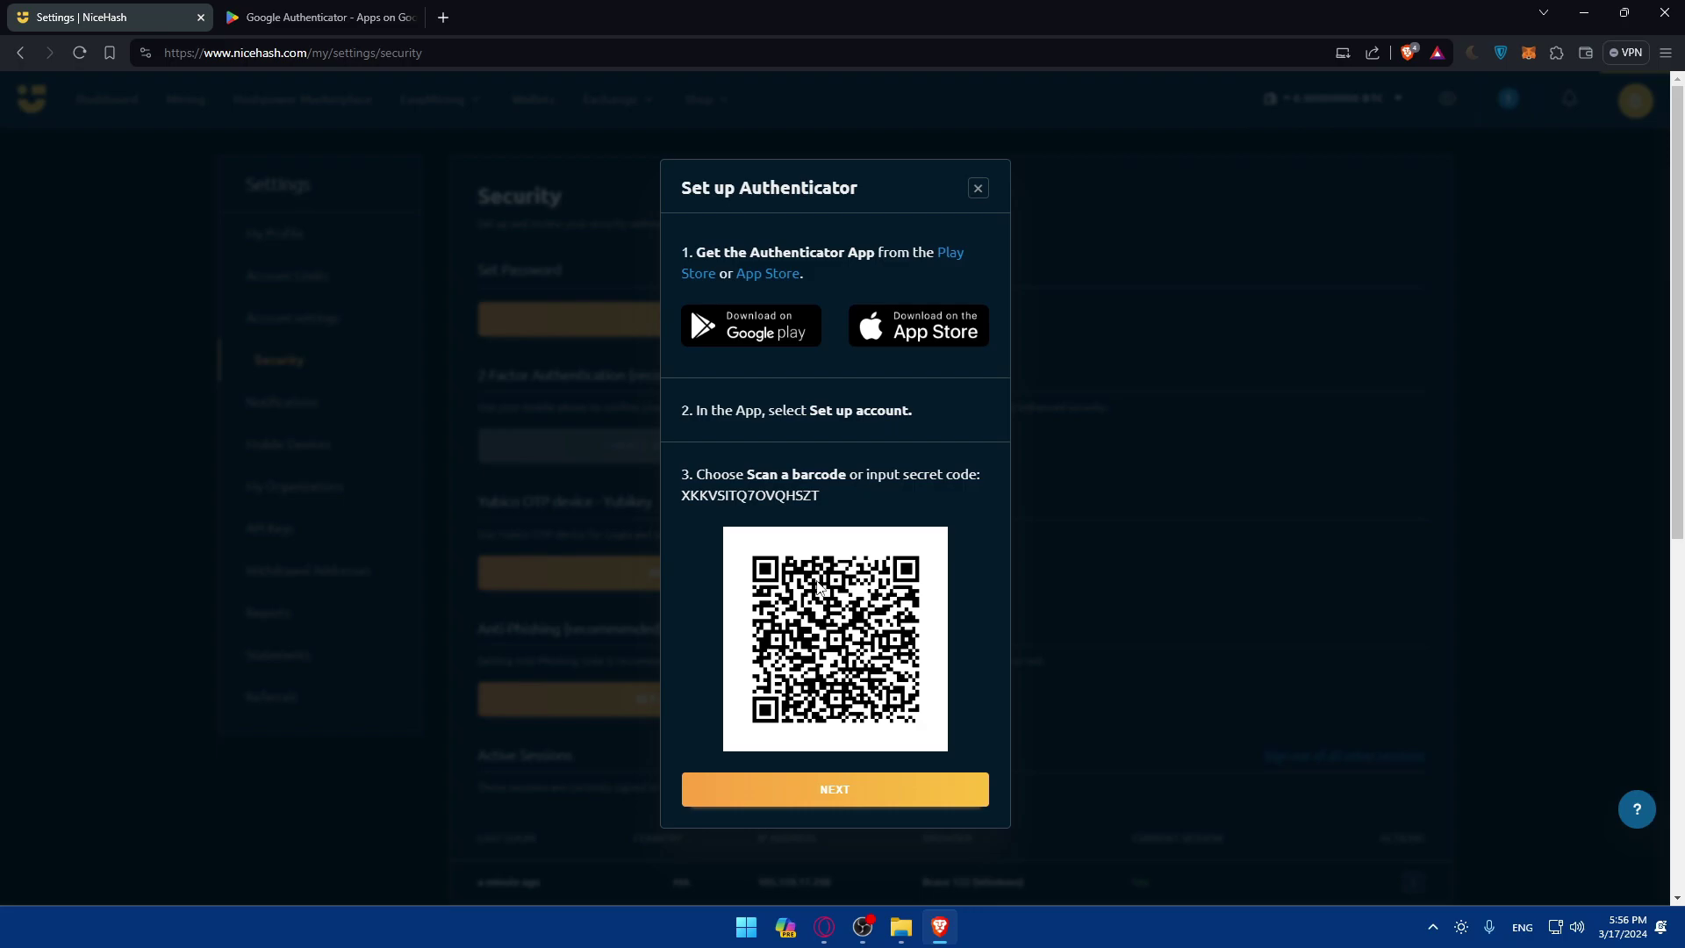
click(338, 16)
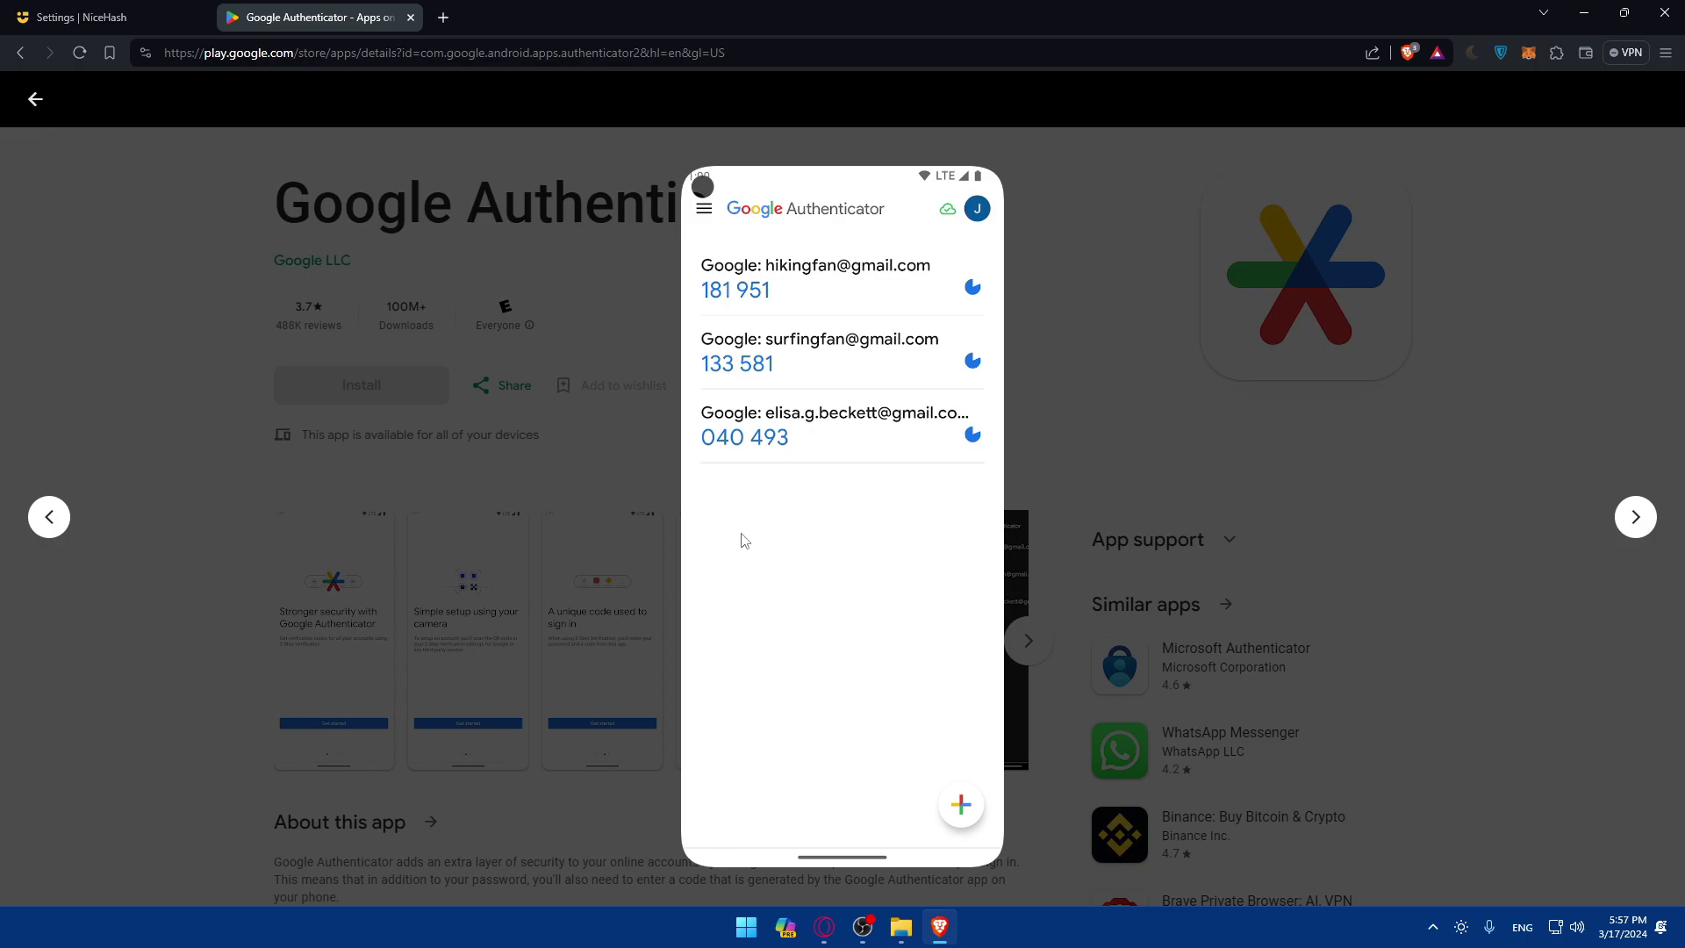
click(131, 16)
click(888, 790)
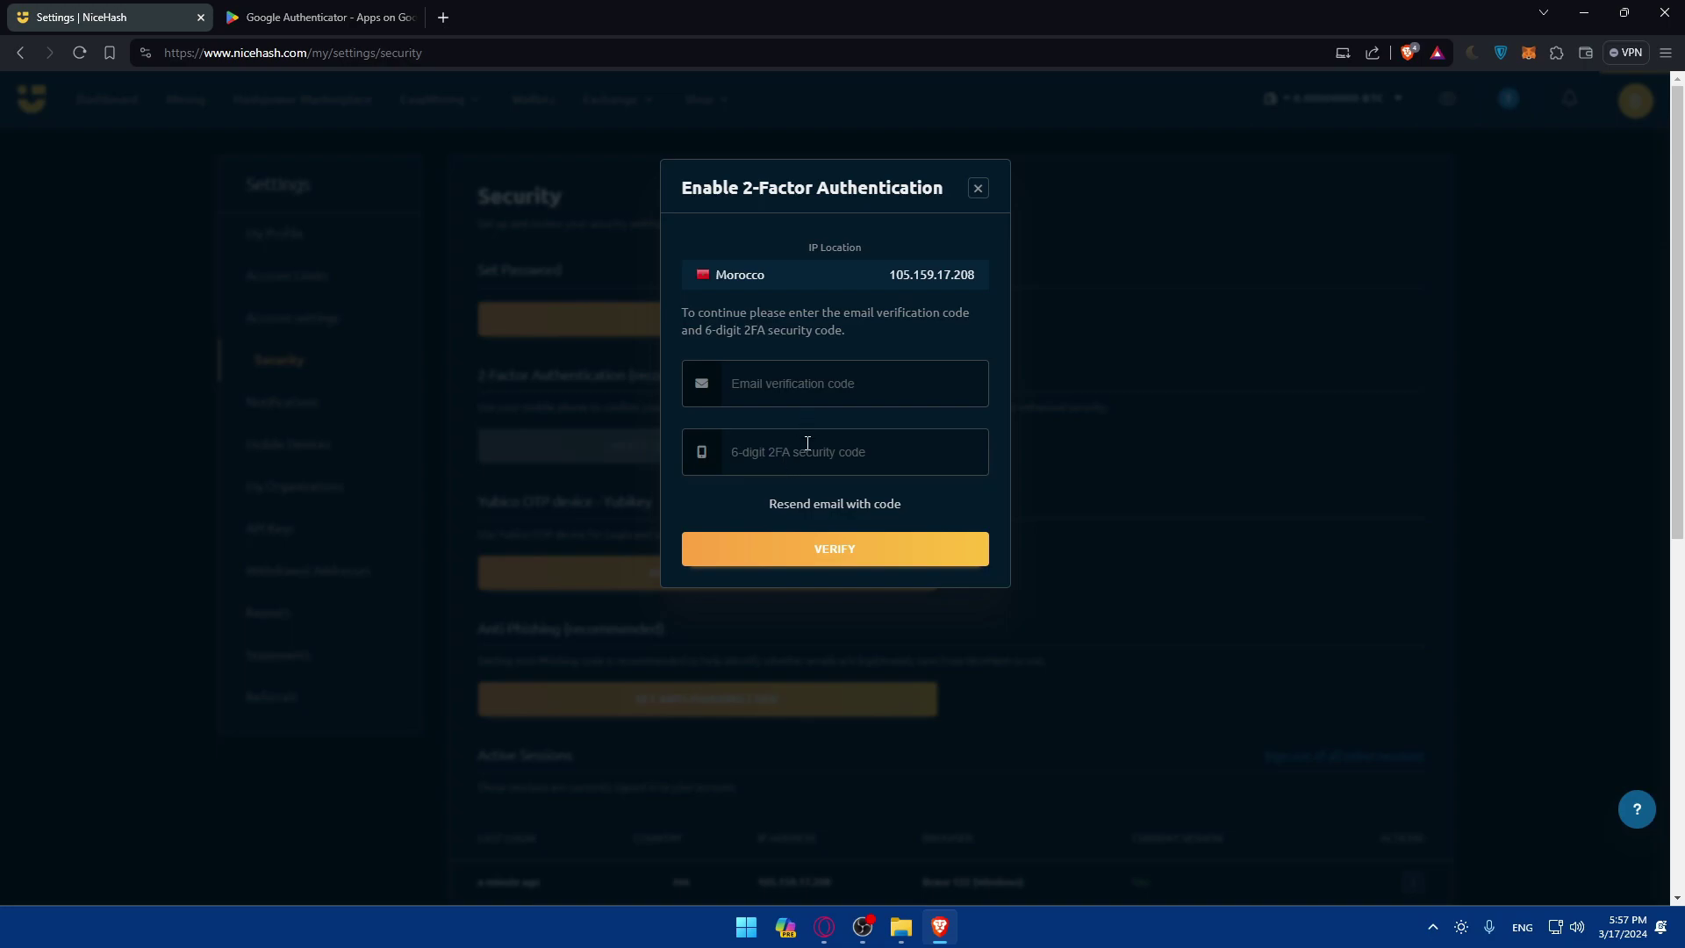
Open Gmail in a new tab and select the code in NiceHash's 2FA Enabling Request email.
click(443, 18)
text(gmail.com)
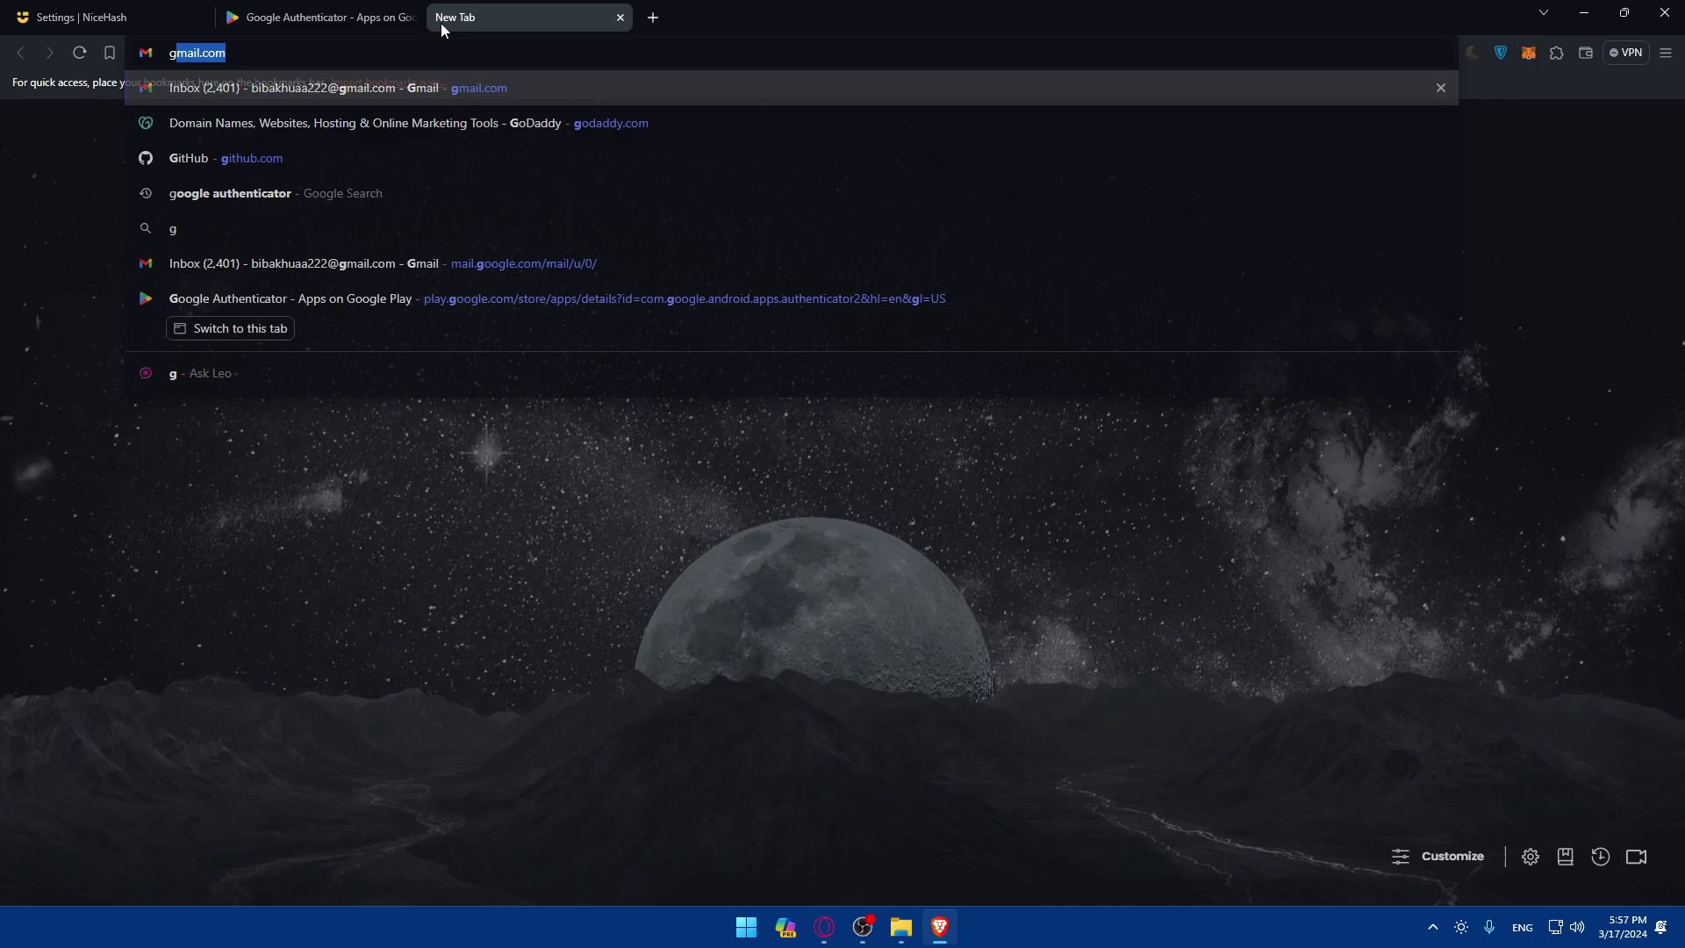
key(Return)
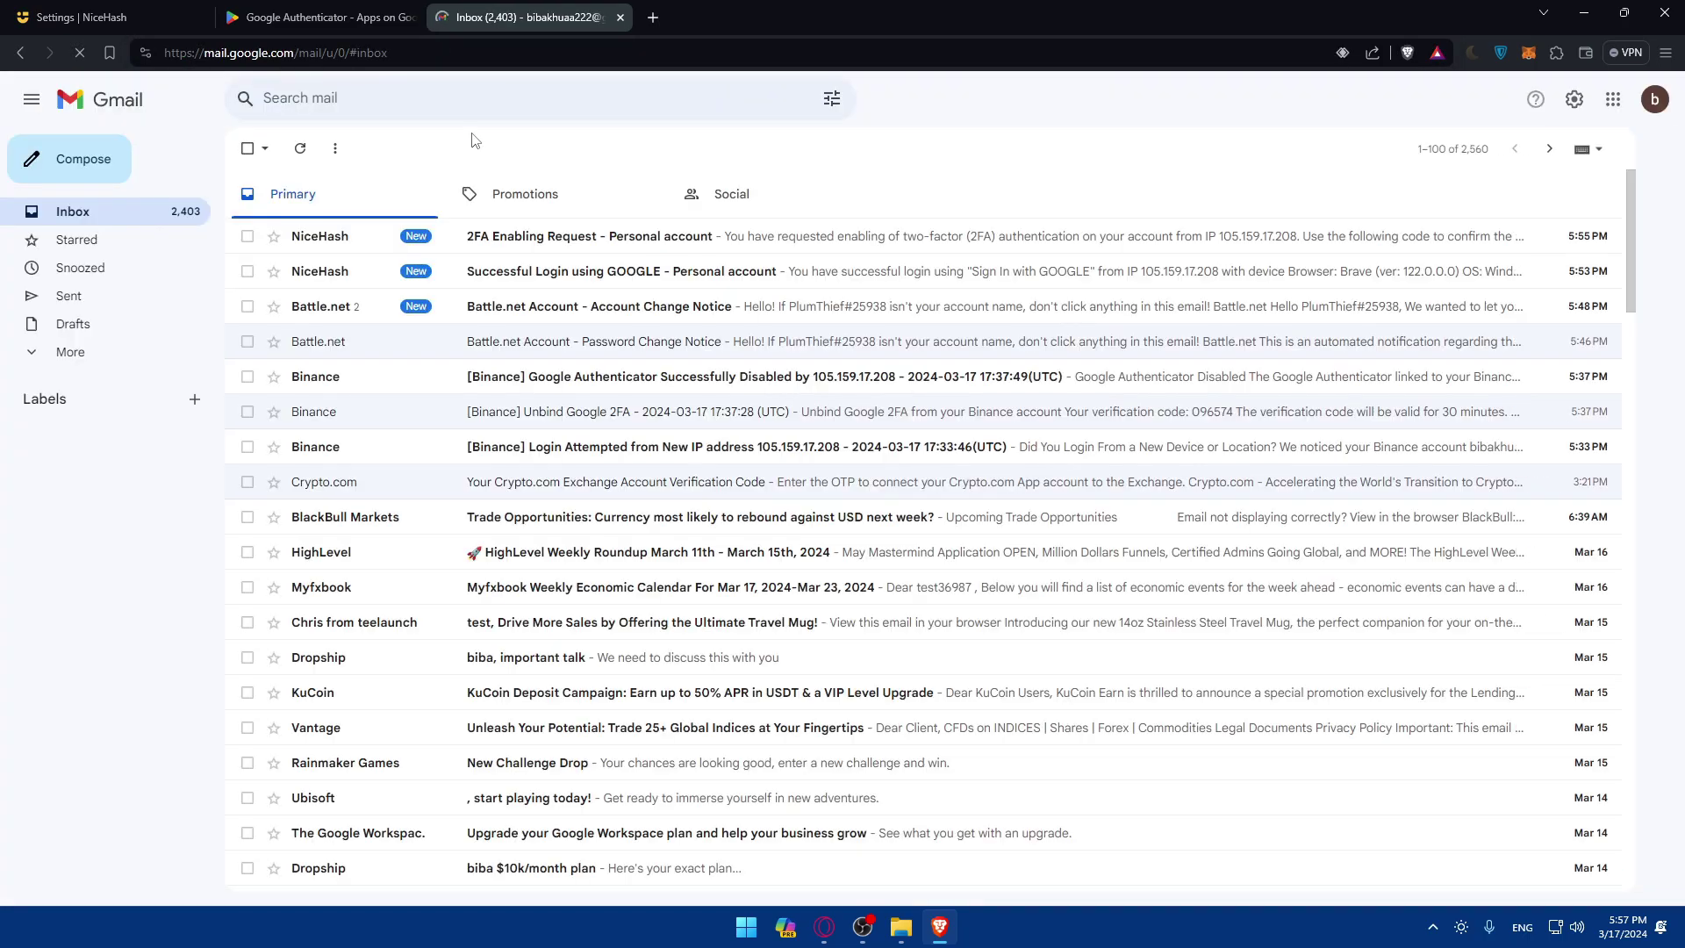
click(495, 235)
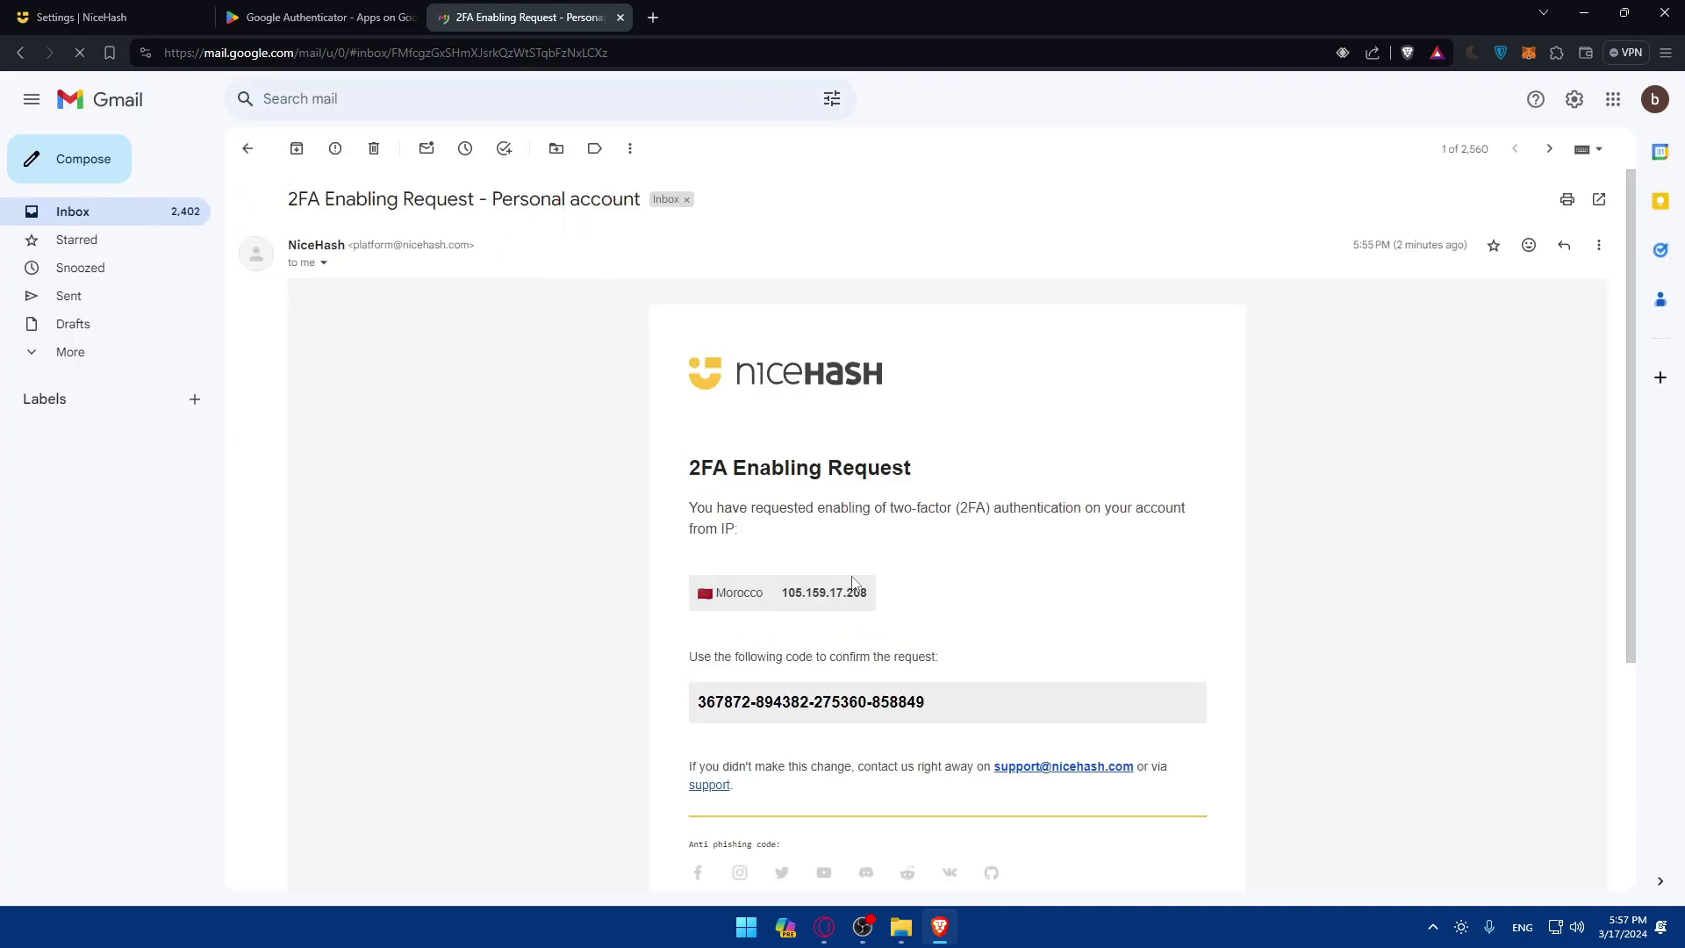
scroll(856, 584, down, 2)
drag(936, 561, 663, 559)
key(ctrl+c)
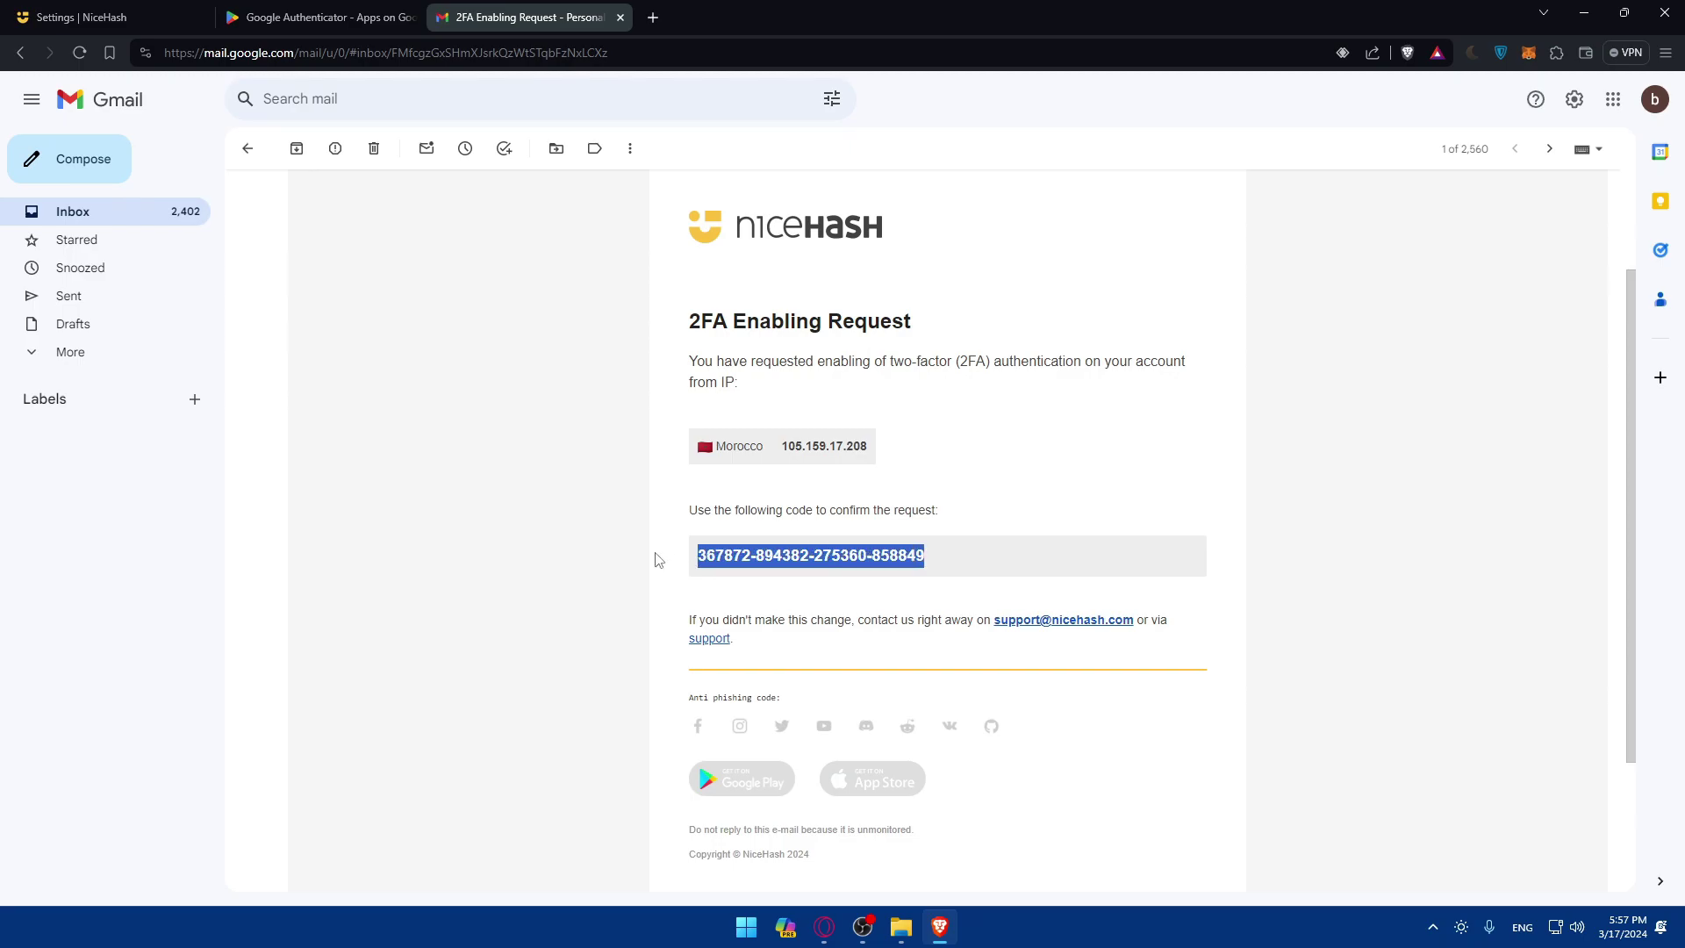
Paste the email verification code and type the 6-digit authenticator code into the 2FA dialog.
click(320, 17)
click(105, 18)
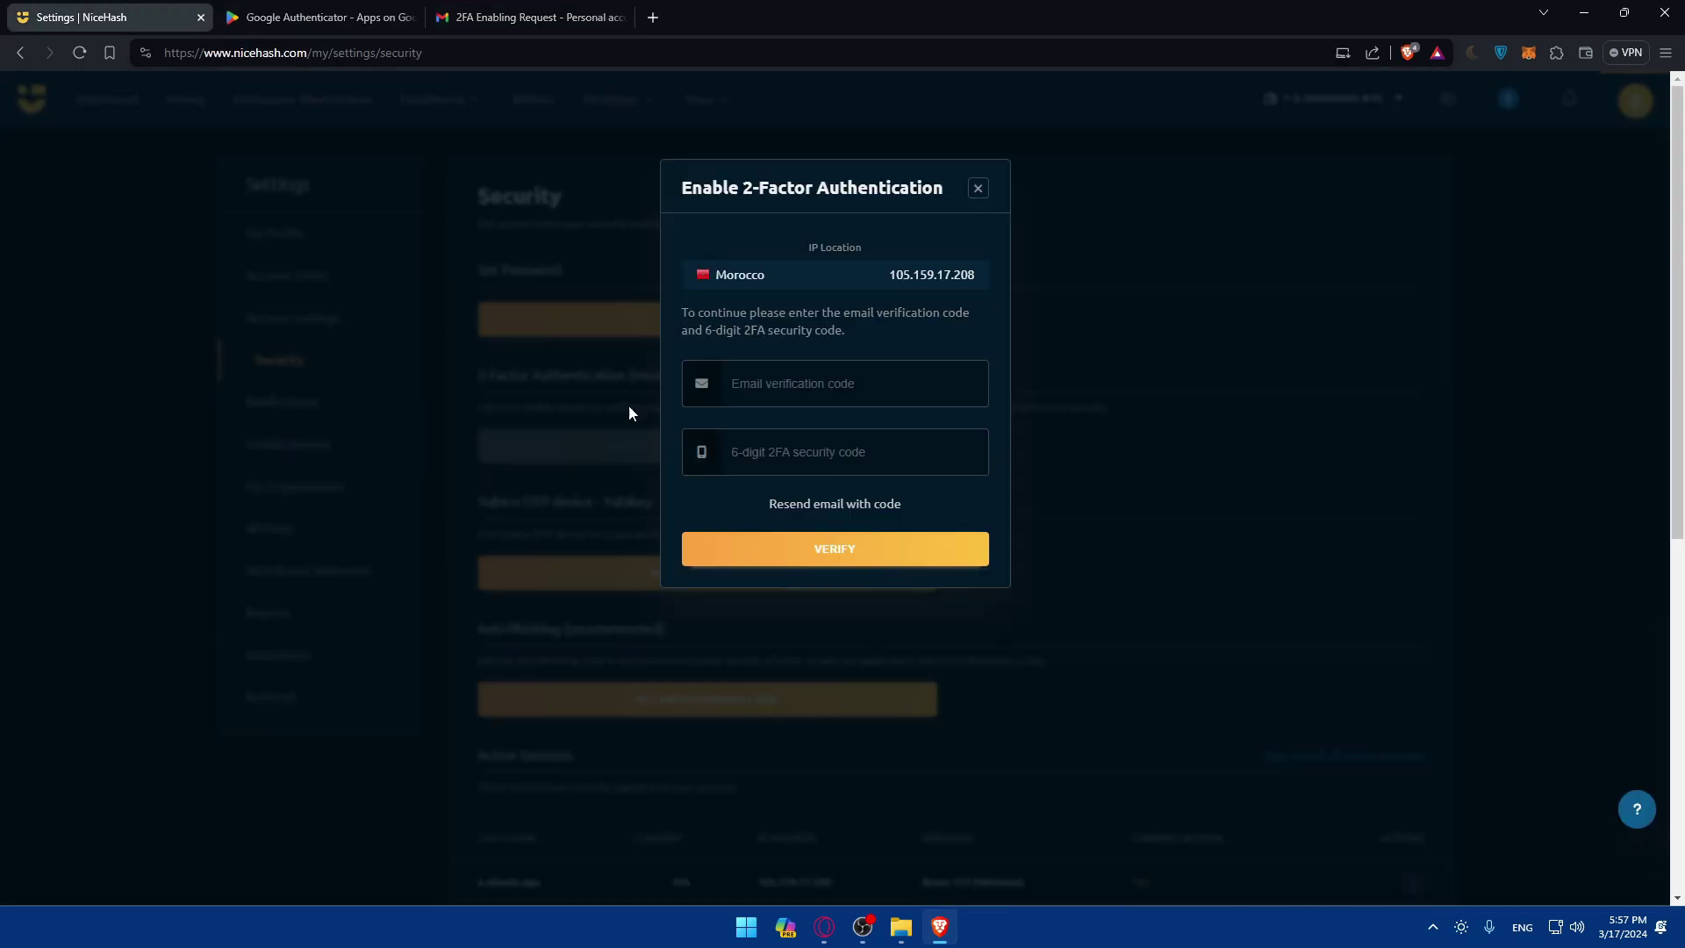
click(784, 384)
key(ctrl+v)
click(812, 465)
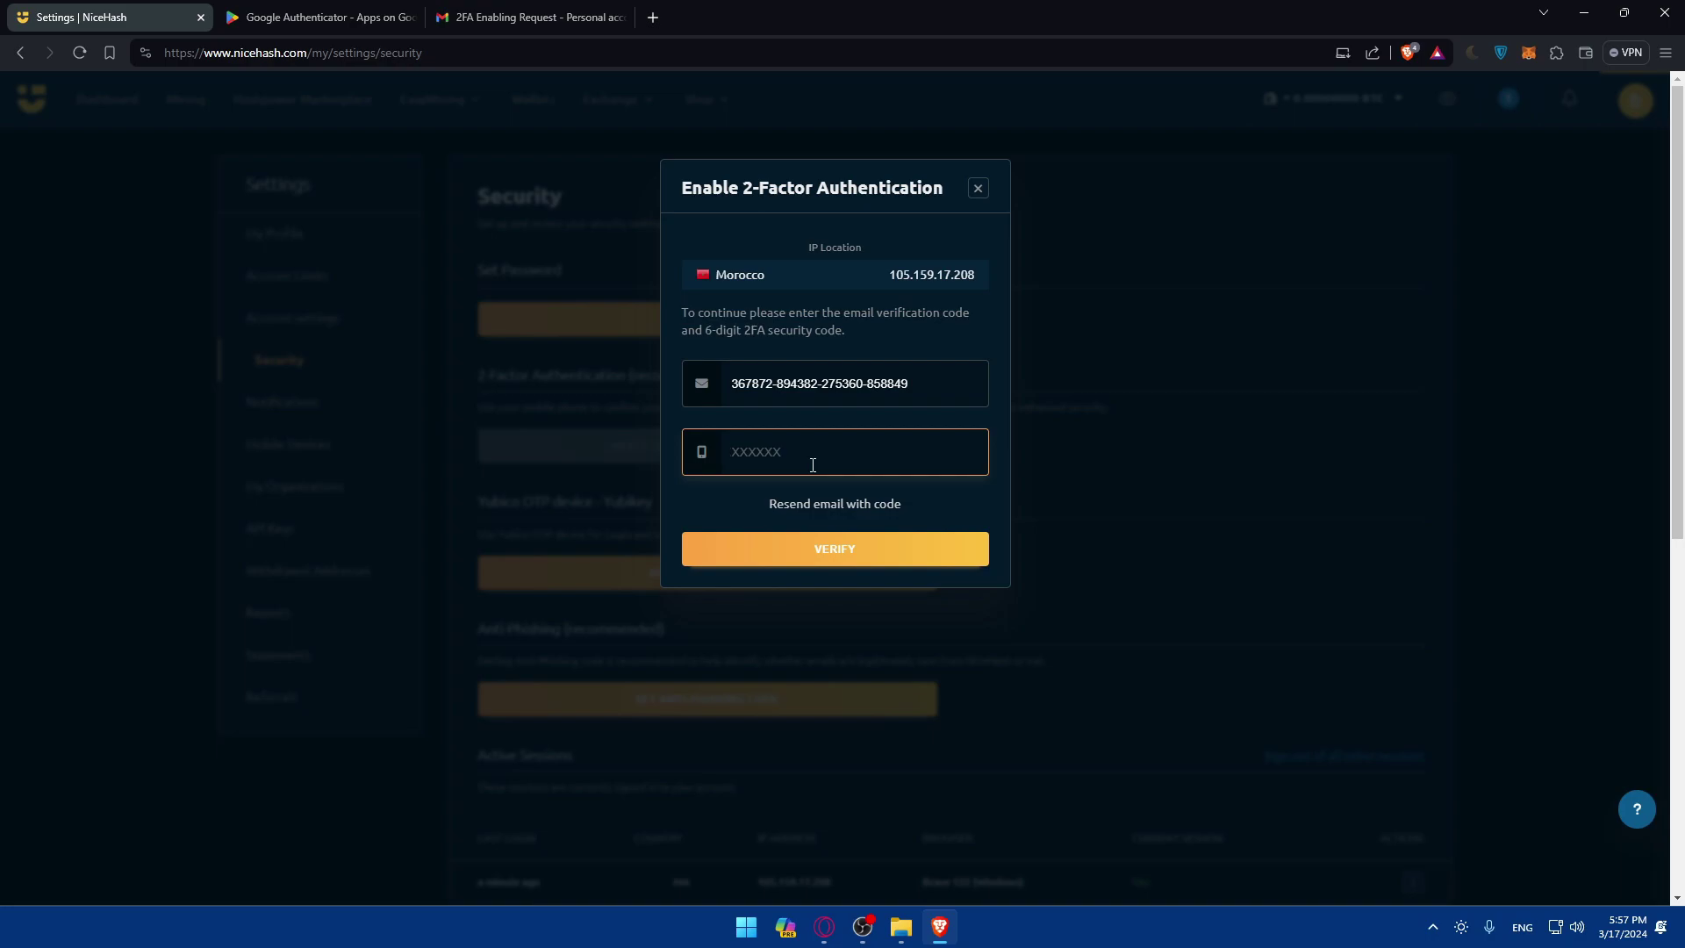
Verify the codes to enable 2FA, review the five backup codes, and confirm they're saved.
click(844, 562)
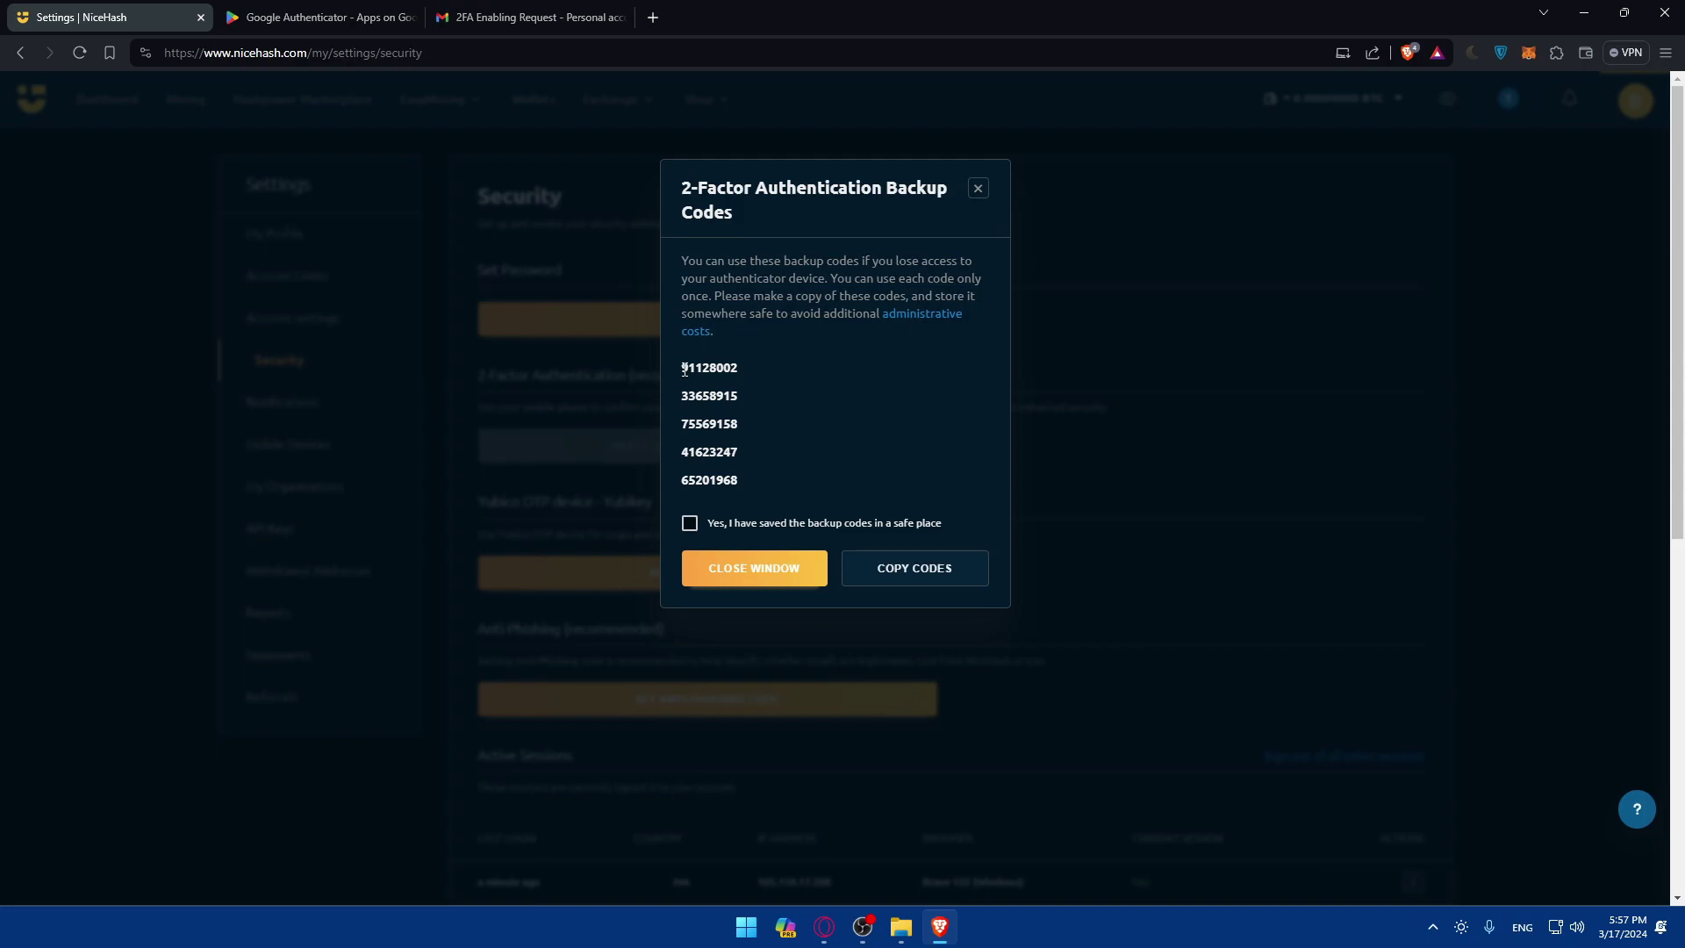
drag(684, 369, 779, 461)
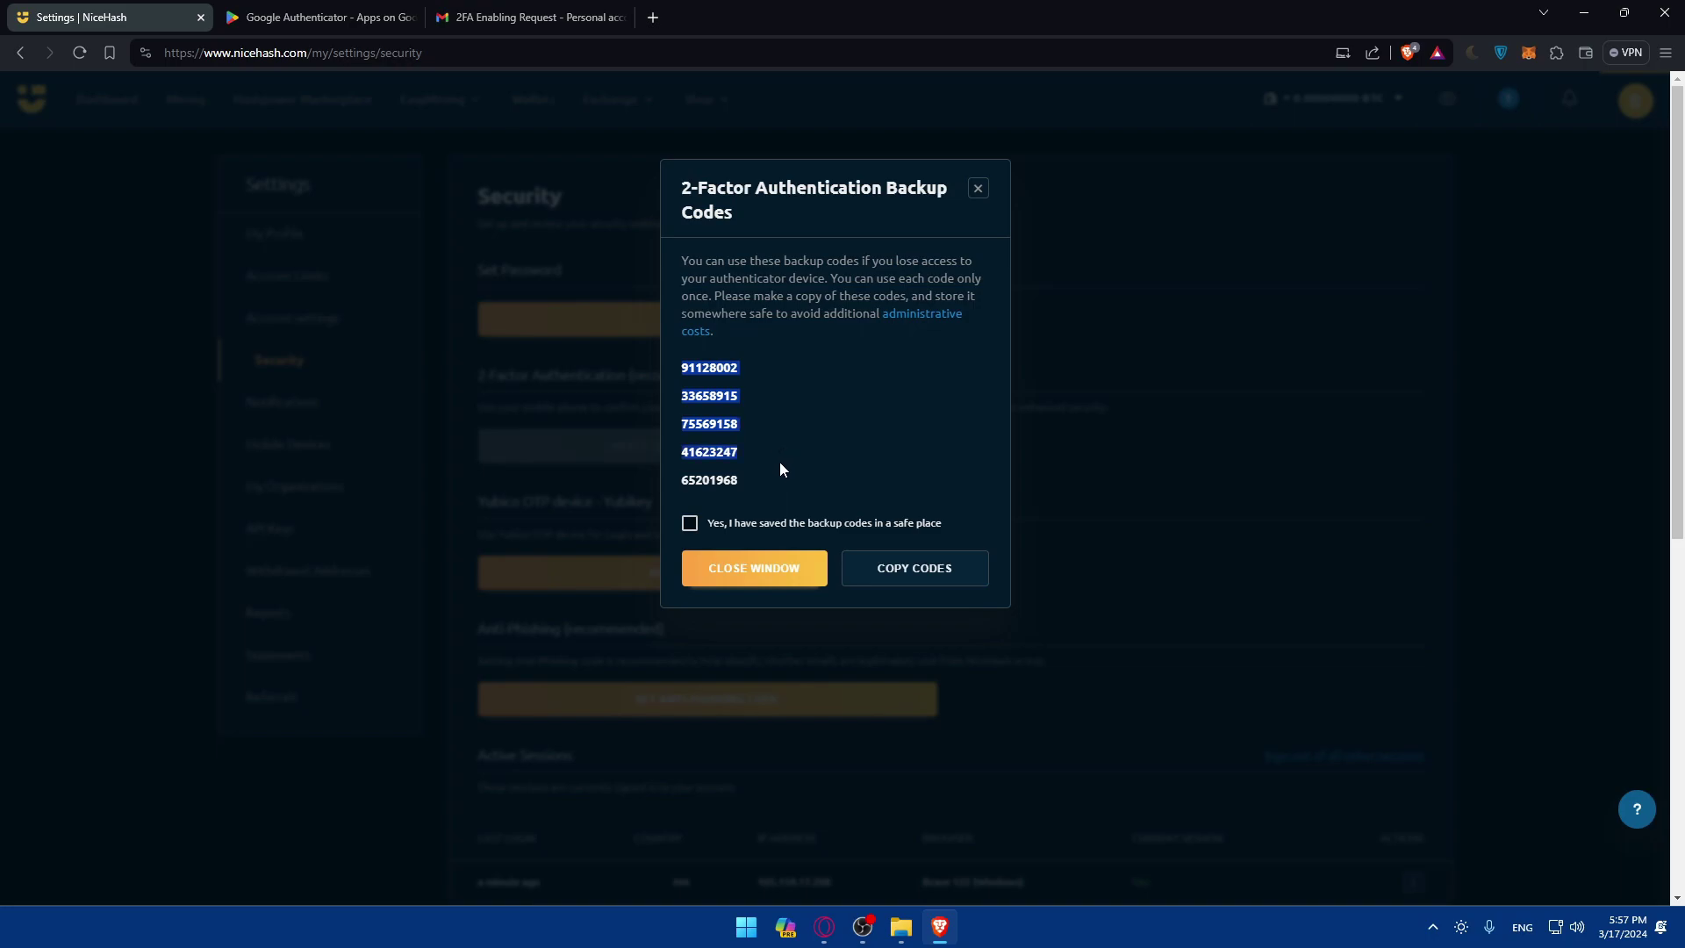
click(798, 455)
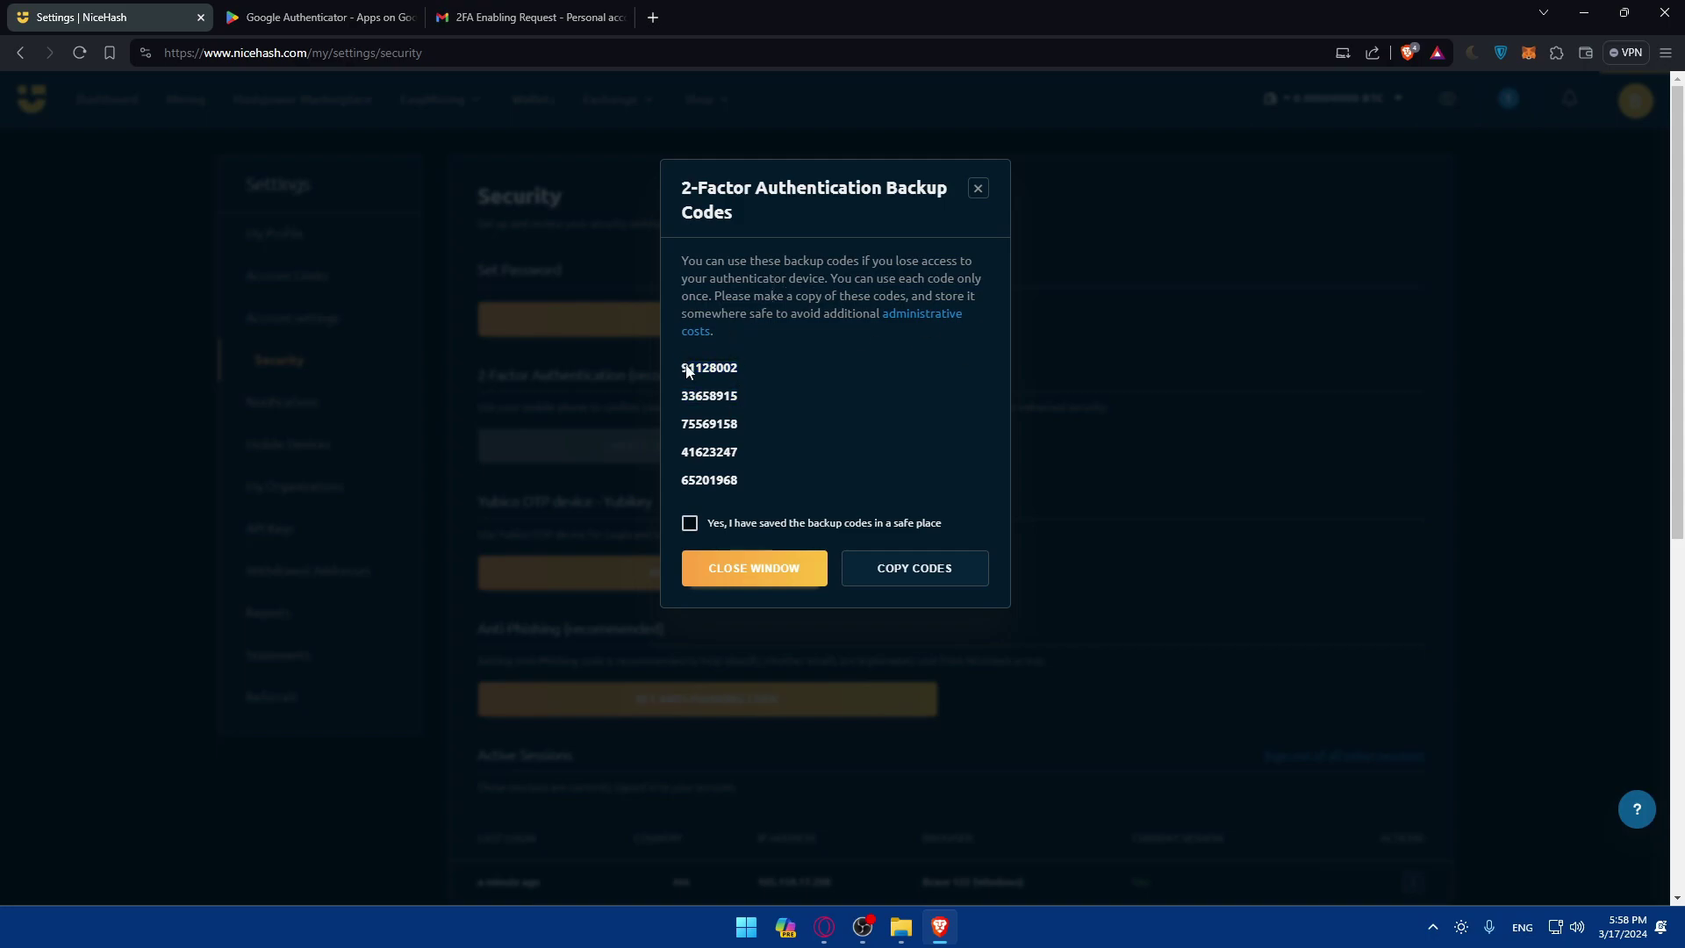
click(762, 490)
click(690, 525)
Close the backup codes window and check that the 2-Factor Authentication heading reads enabled.
click(775, 579)
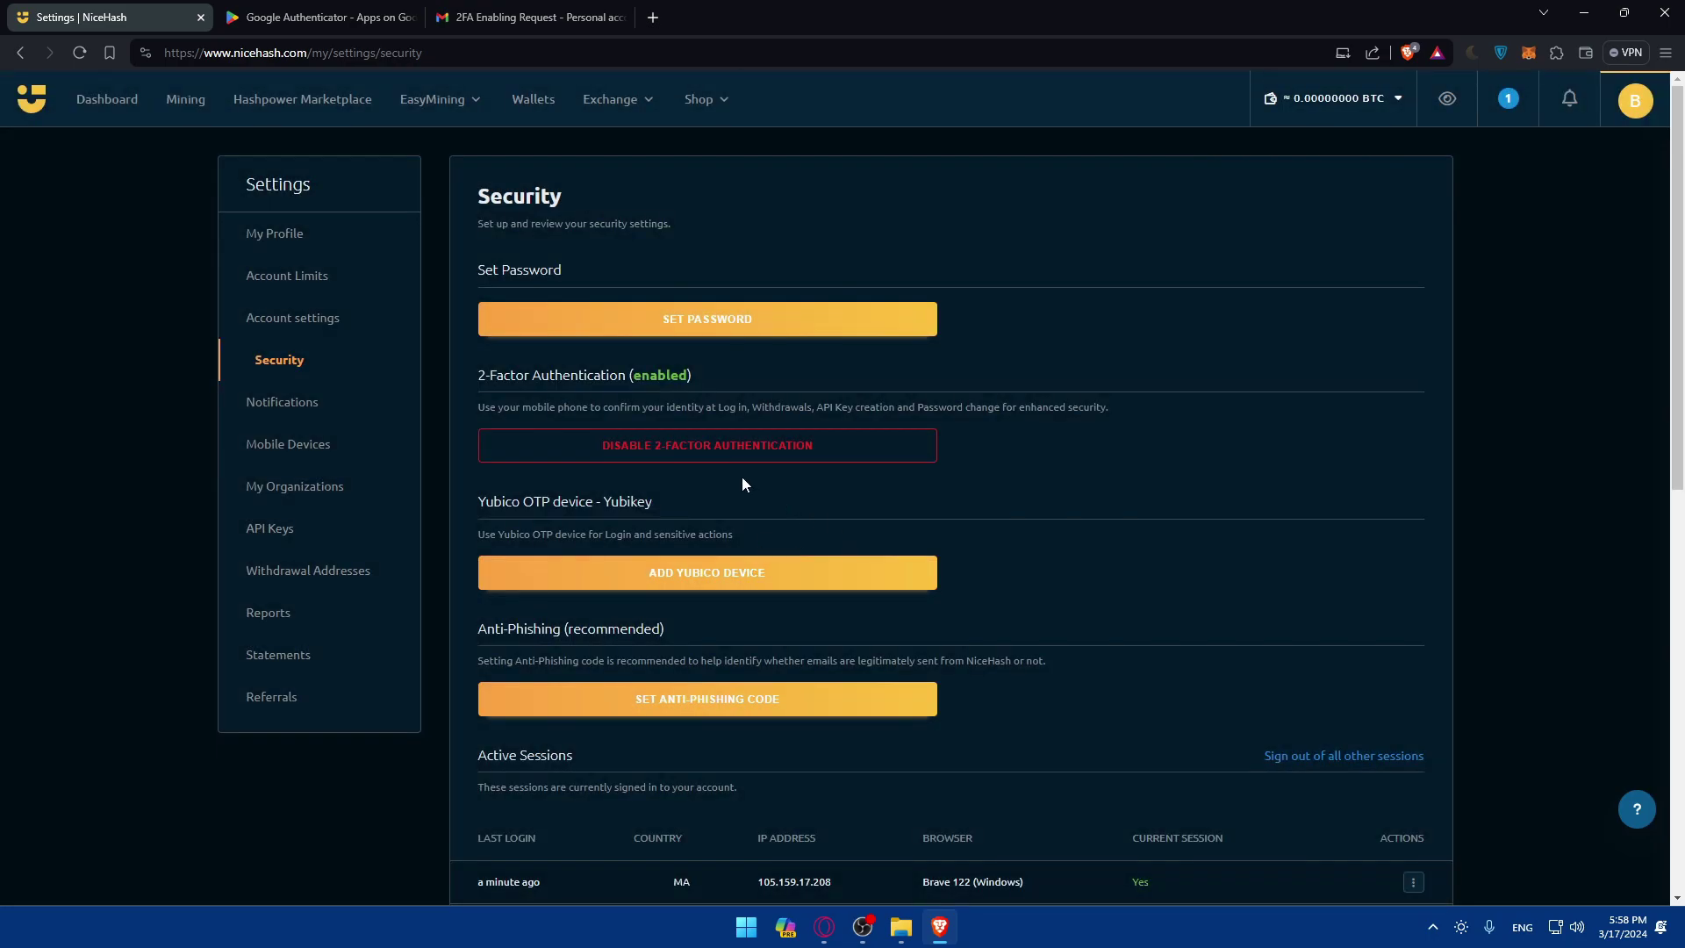
drag(462, 377, 712, 377)
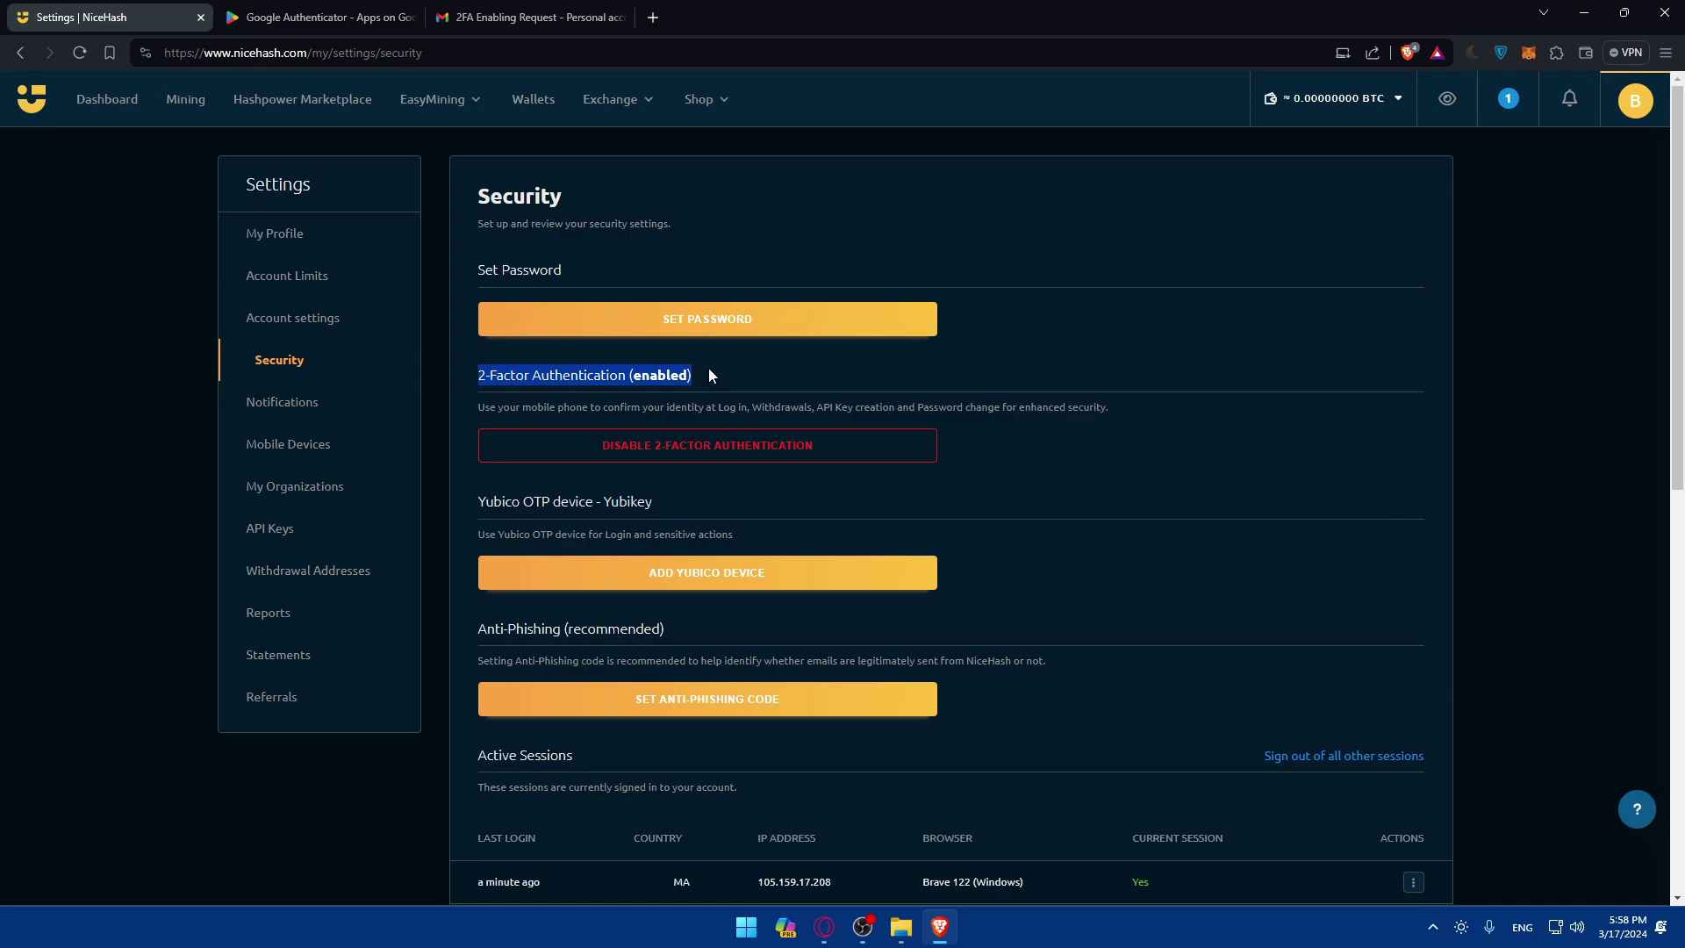
click(709, 367)
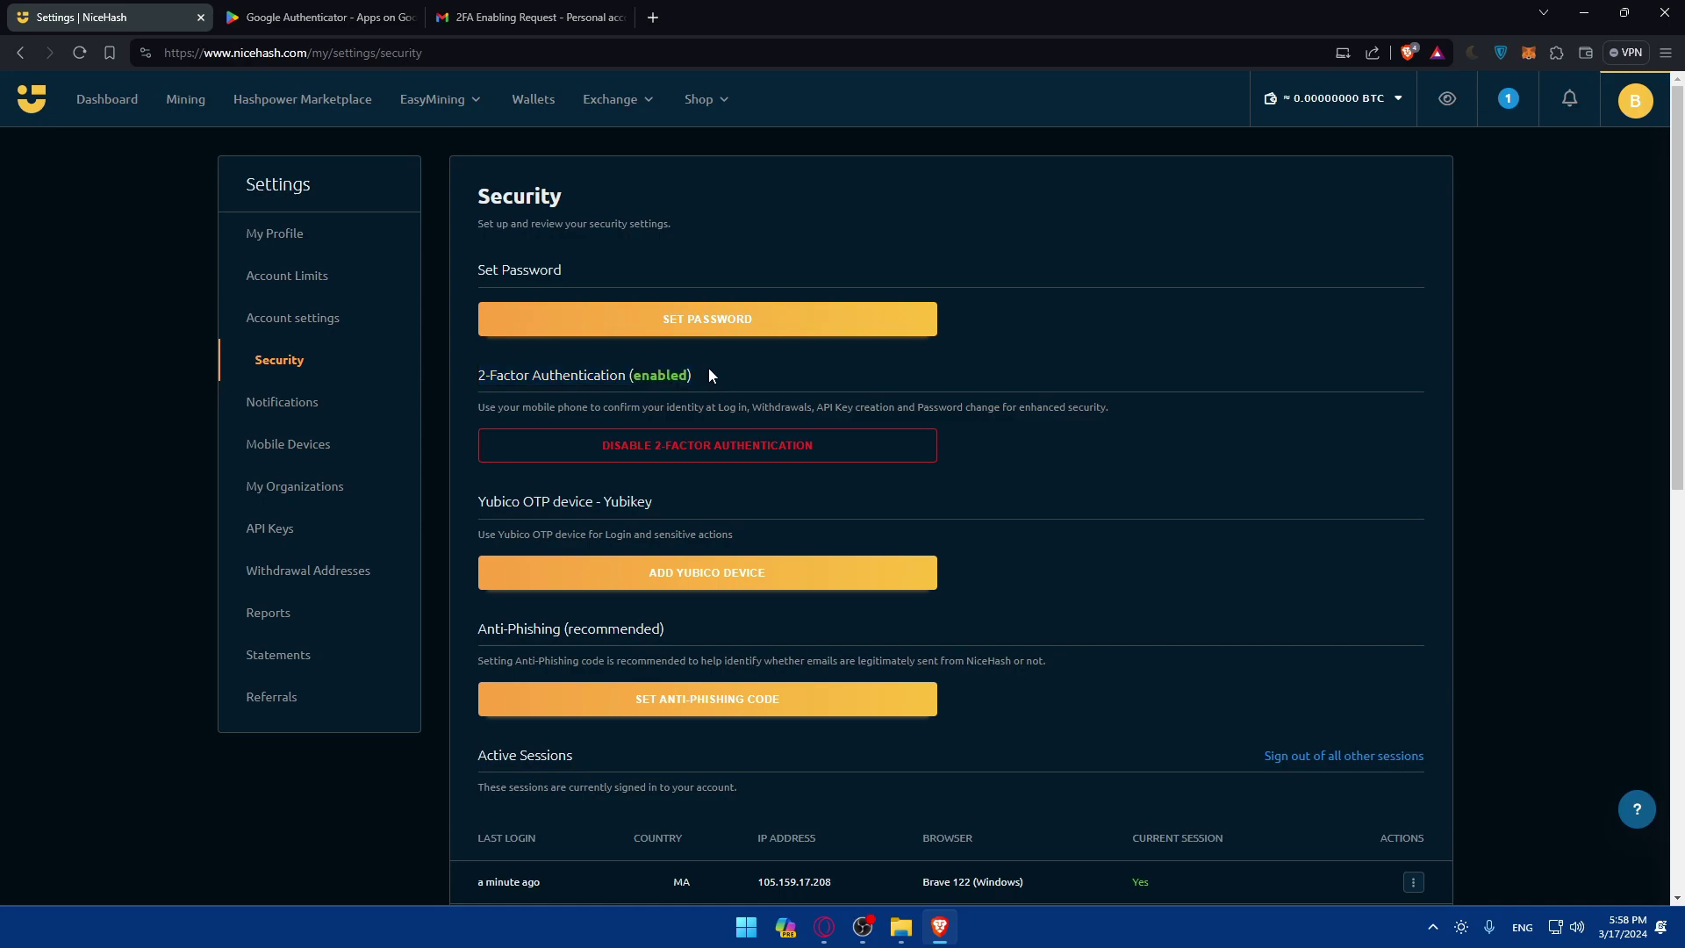
Return from the Dashboard through My Settings to the Security settings page.
click(106, 98)
click(1635, 103)
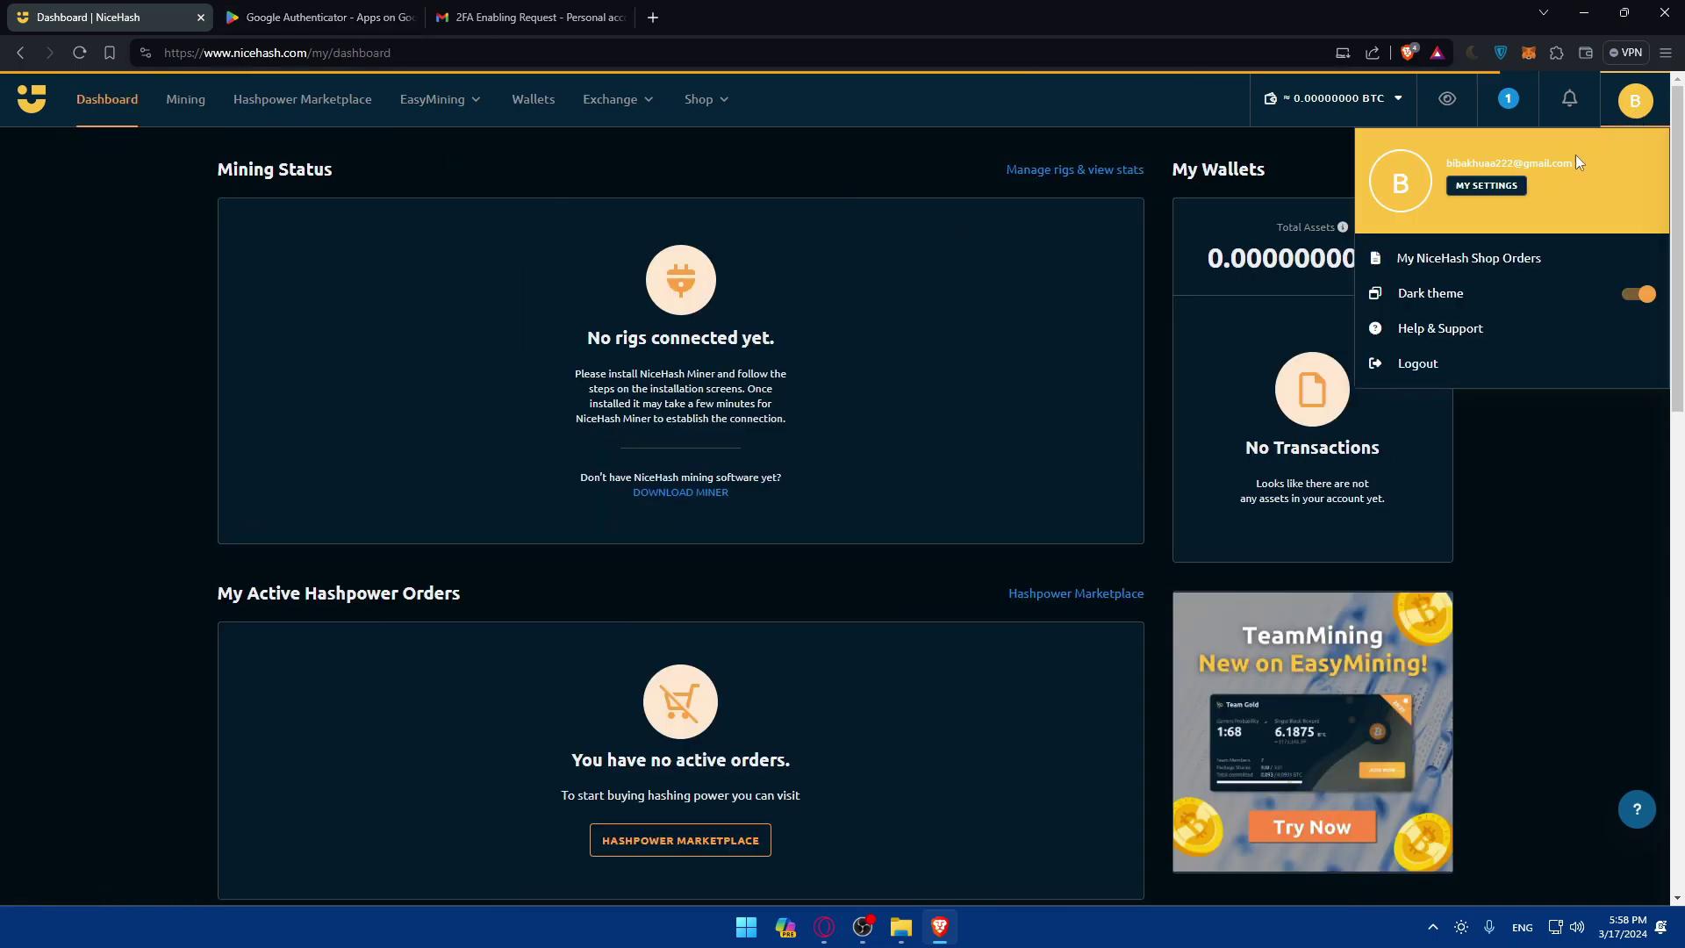
click(1485, 185)
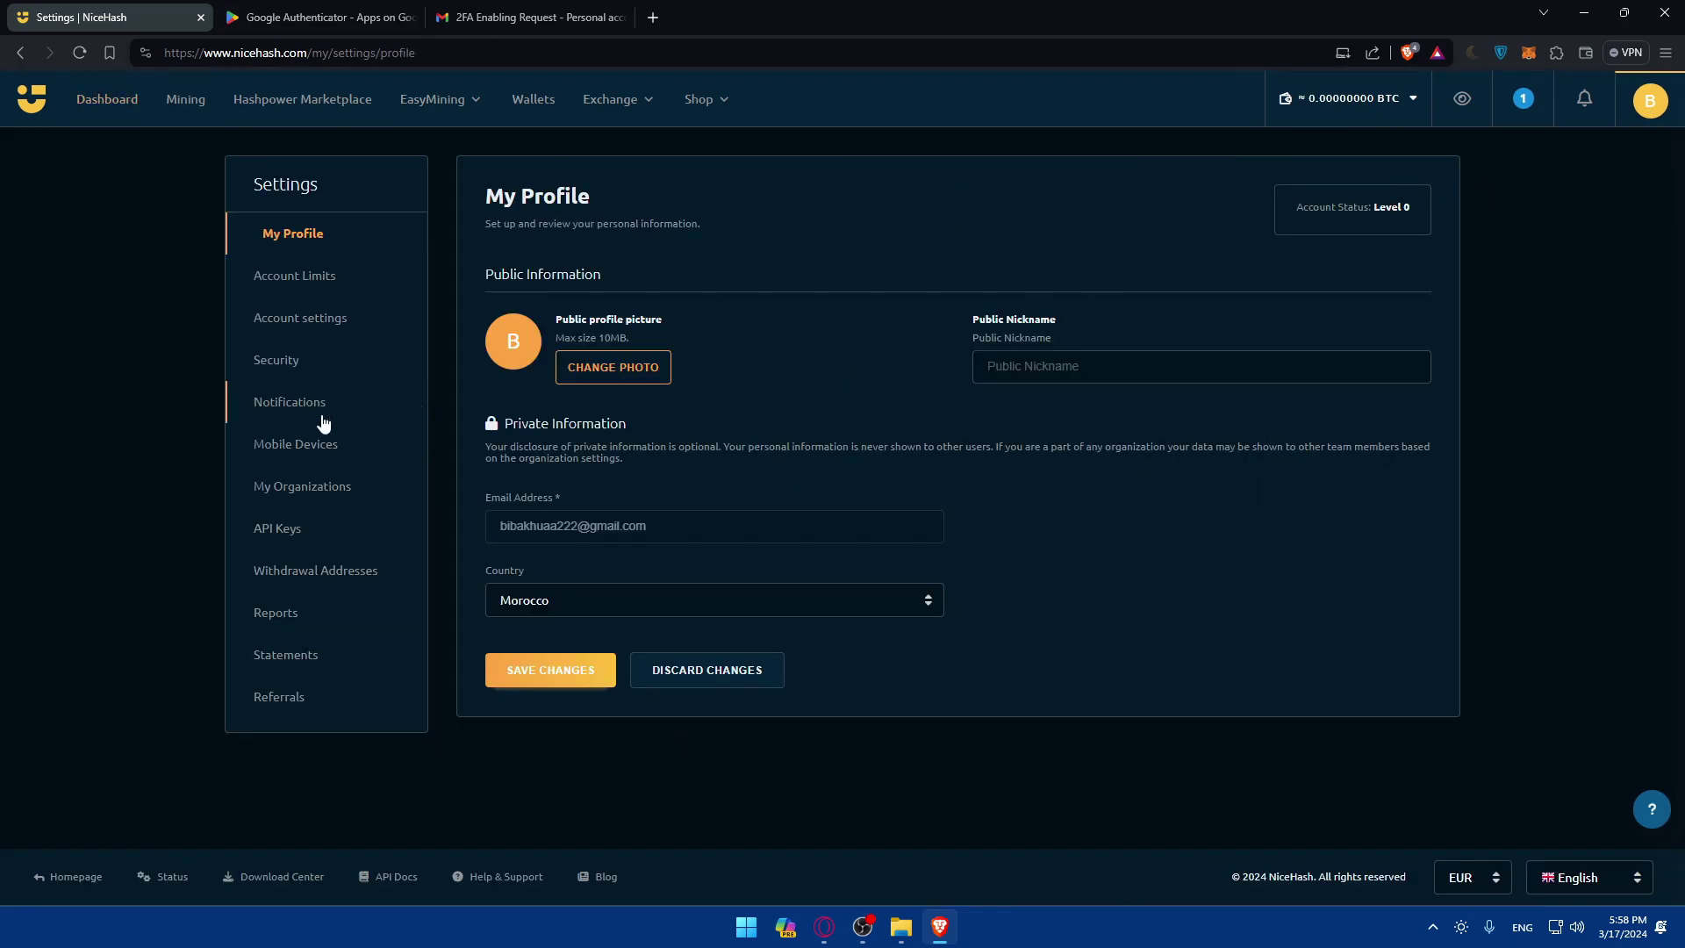
click(276, 359)
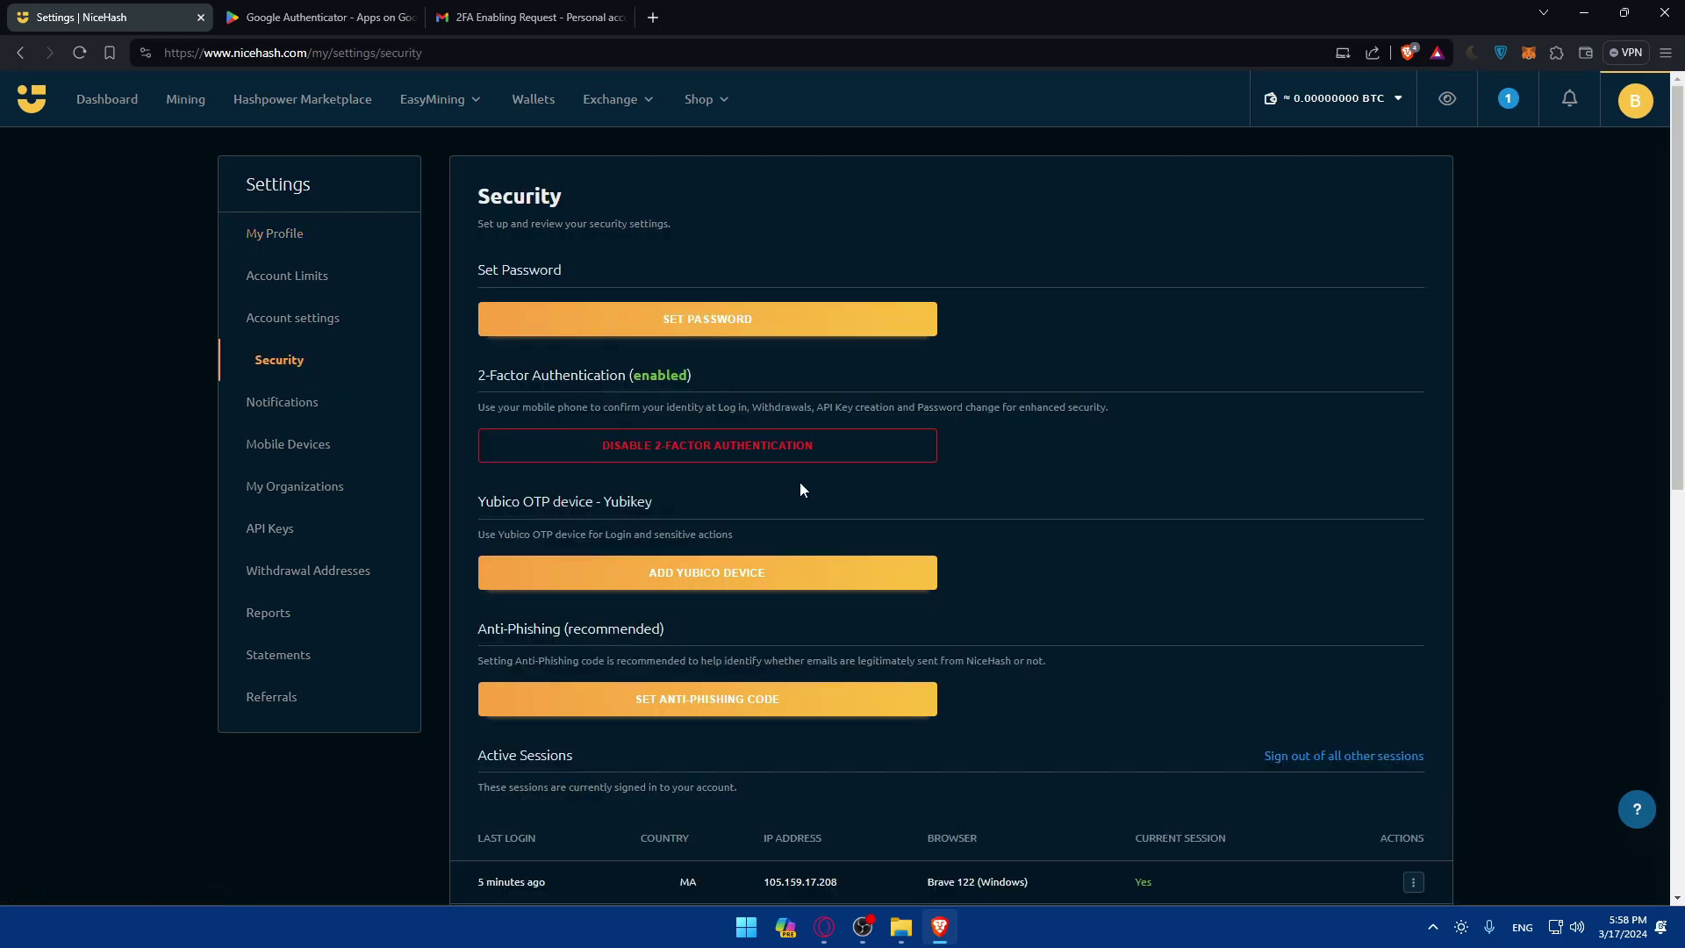
Disable 2-Factor Authentication by entering the current 6-digit code from Google Authenticator.
click(755, 445)
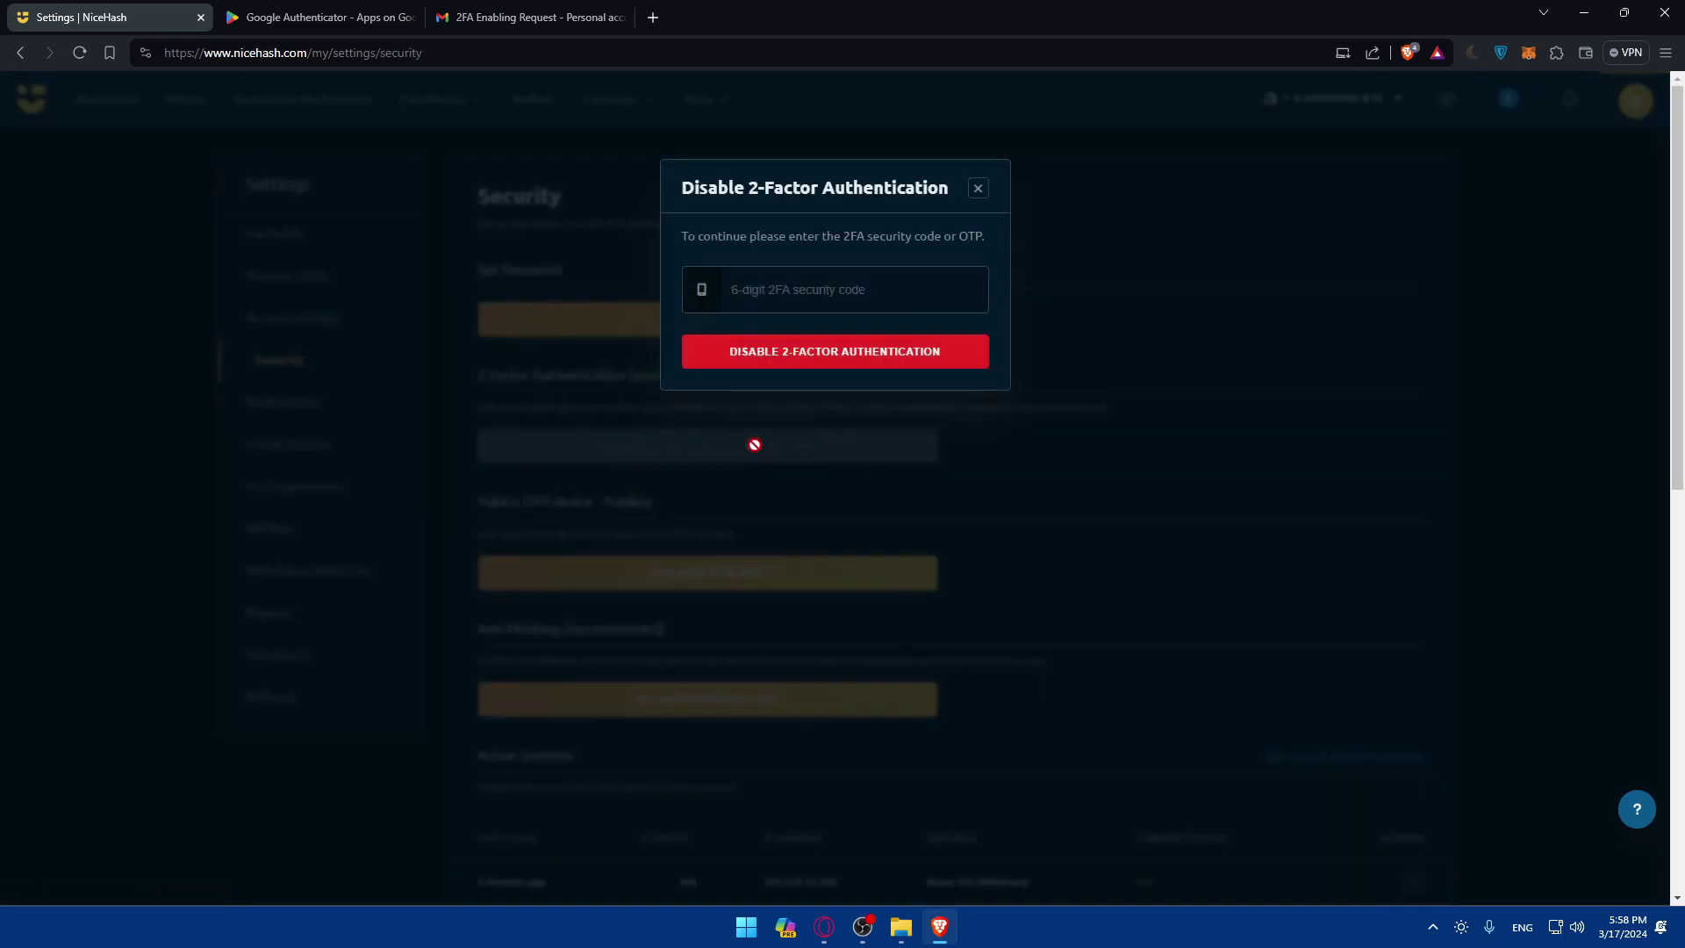
click(794, 298)
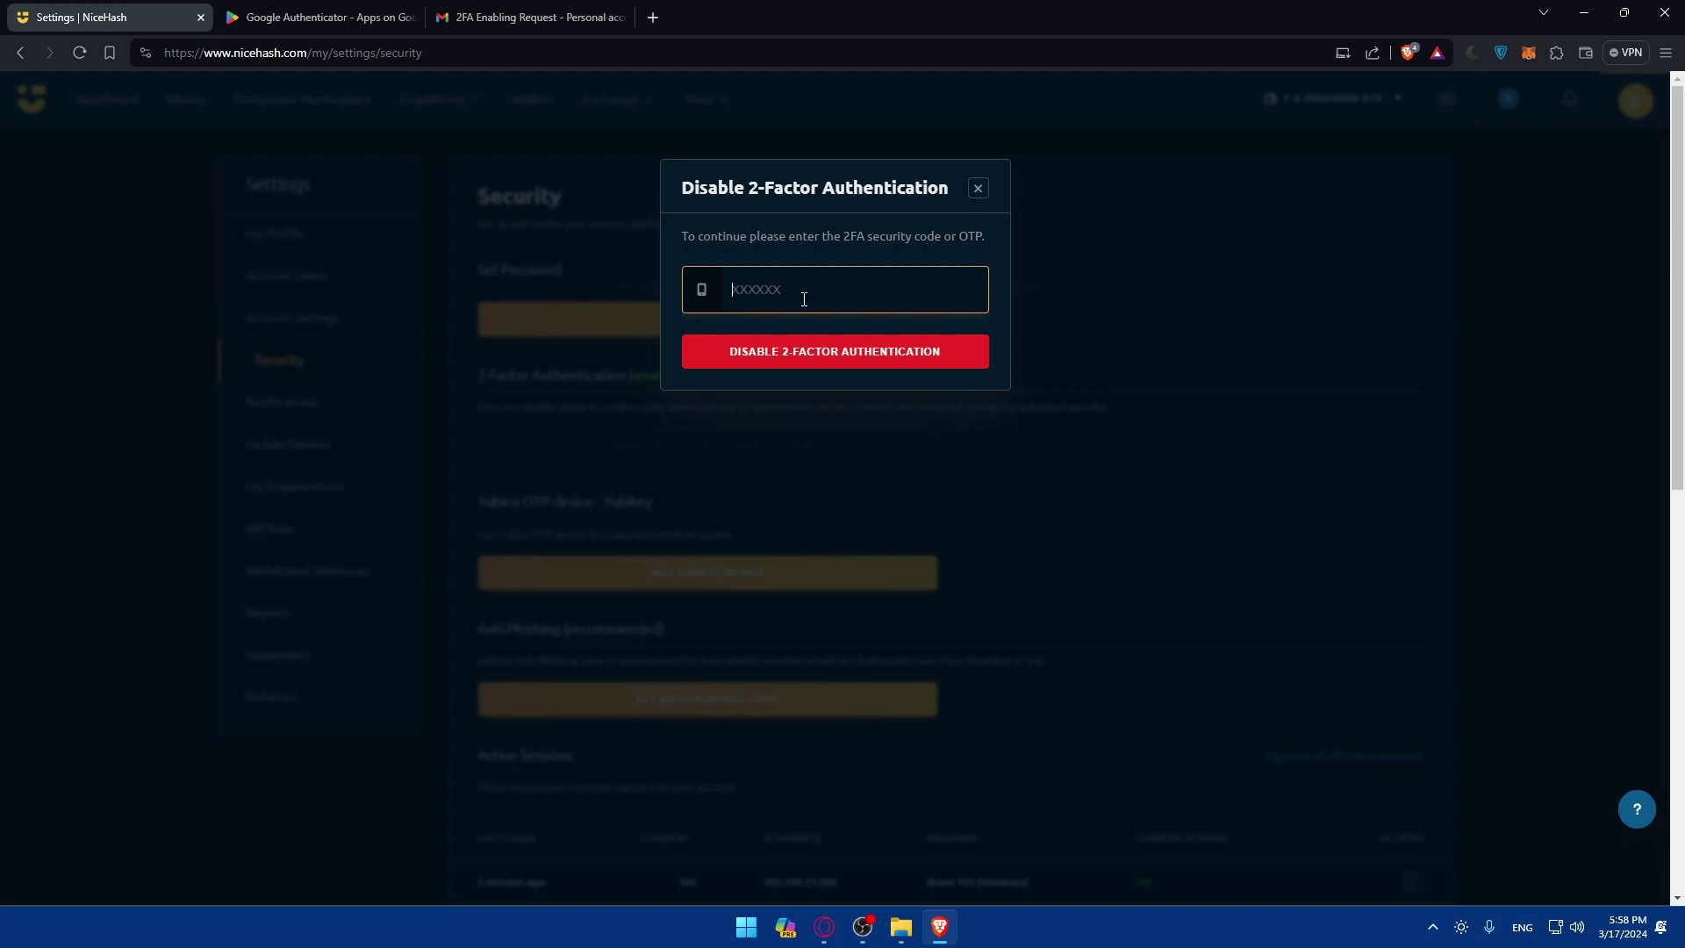
click(830, 353)
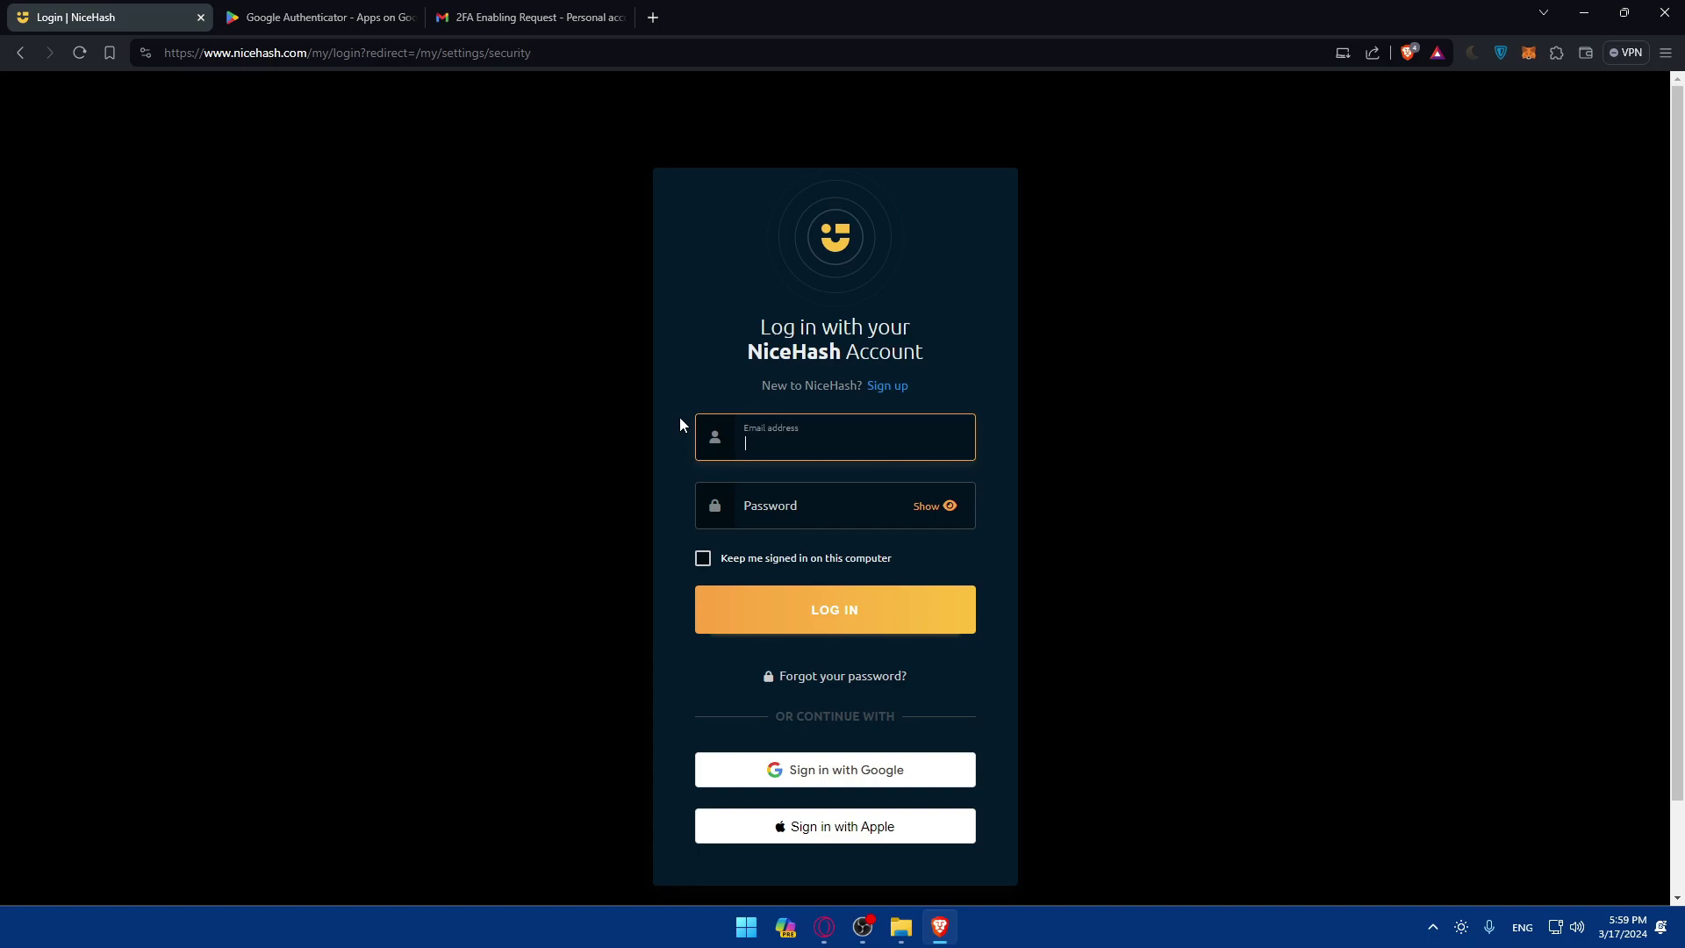
Sign back into NiceHash with the Google account.
click(660, 404)
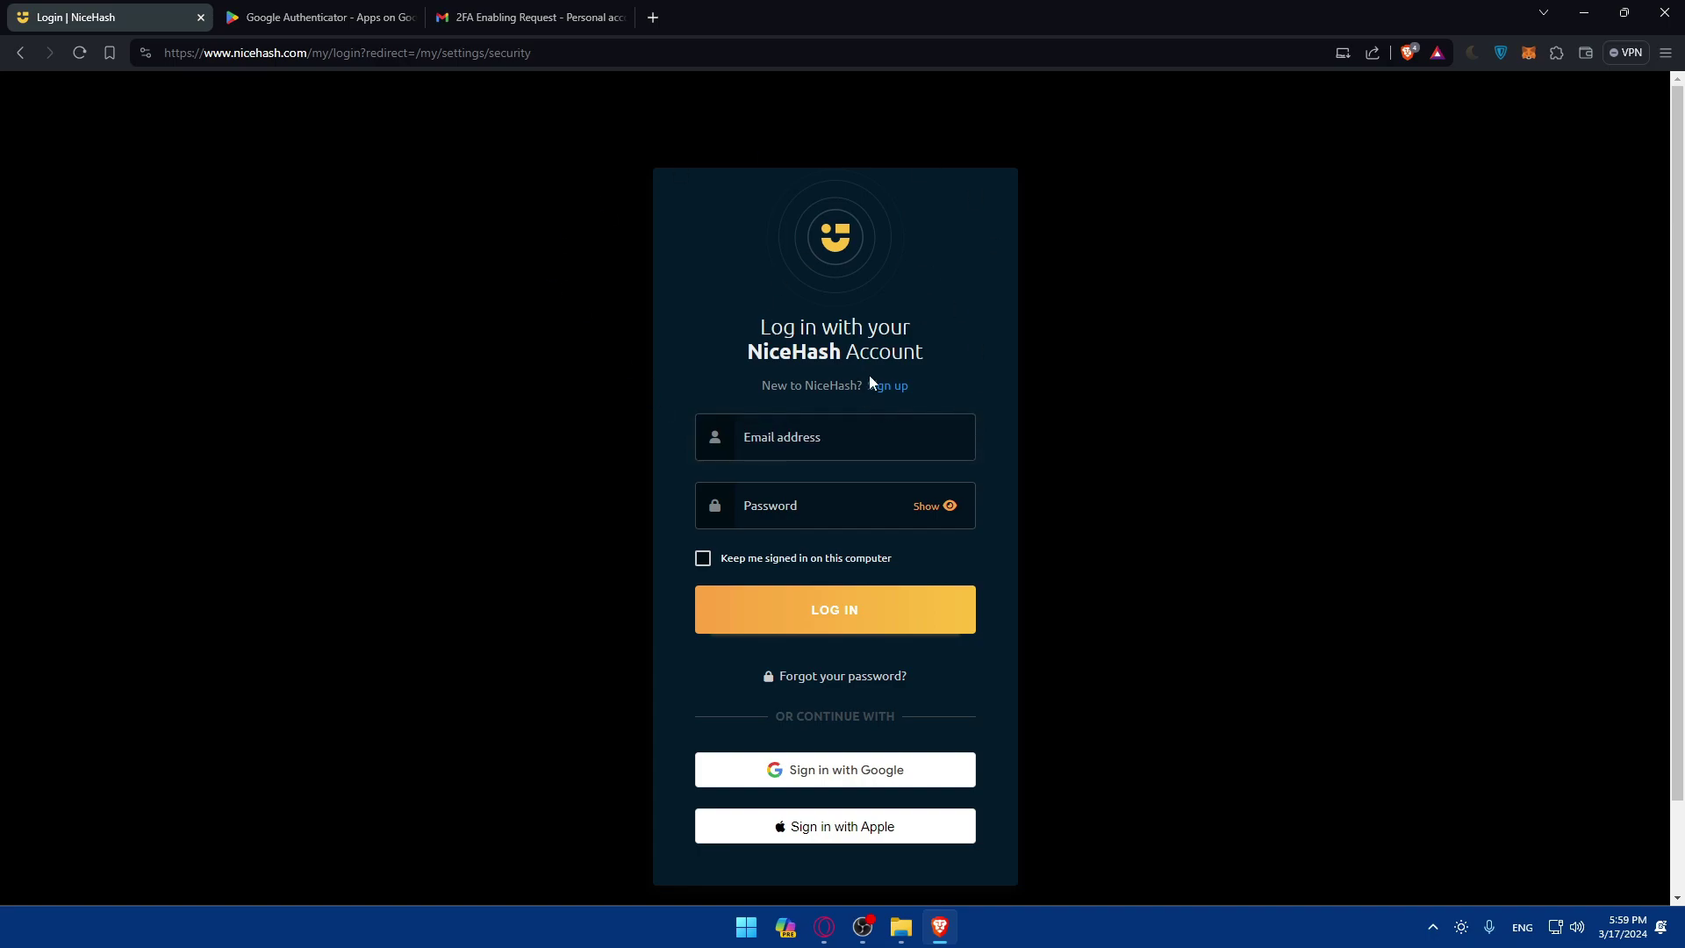
click(876, 769)
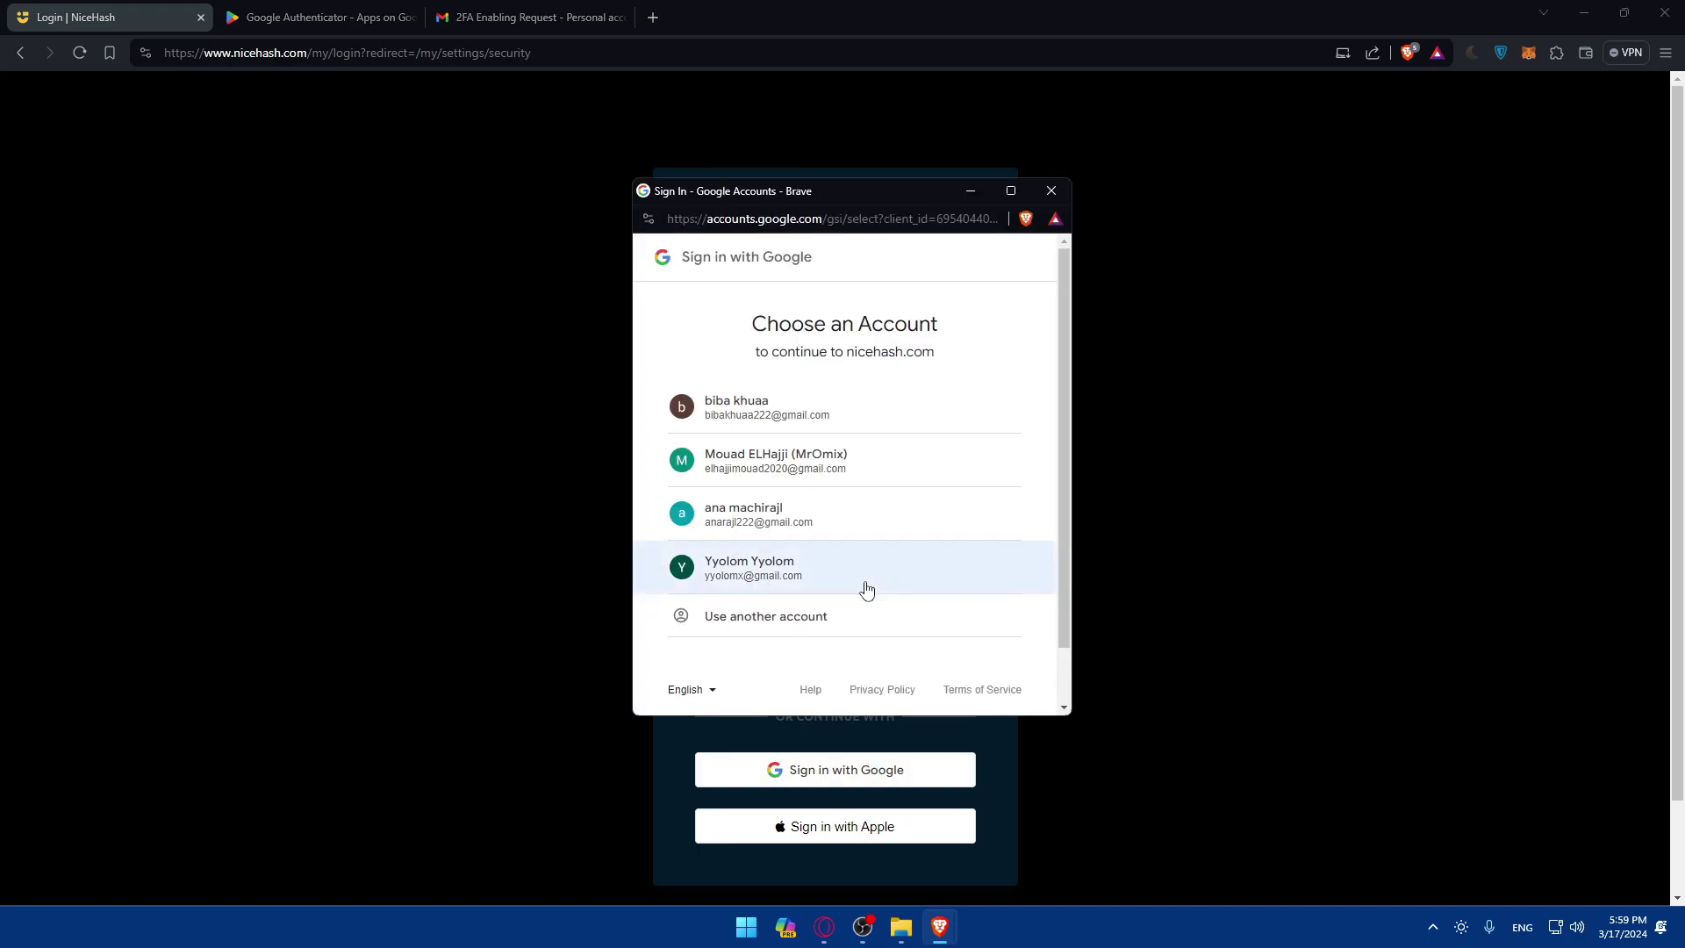
click(802, 424)
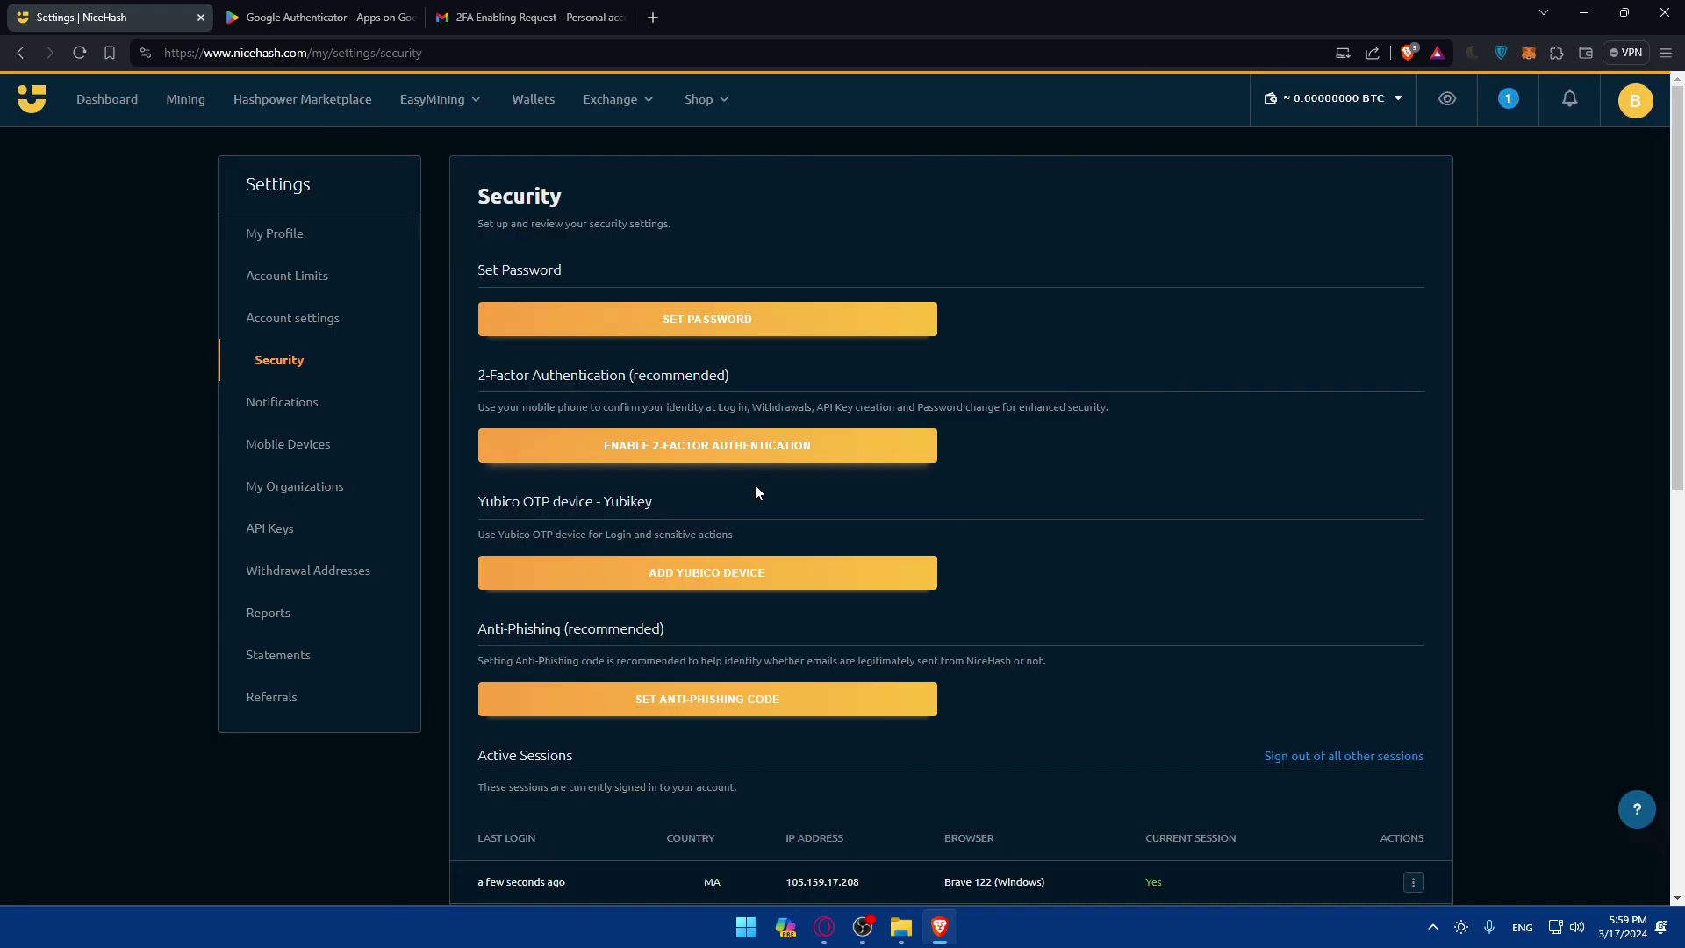
Confirm Security settings now offer to enable 2-Factor Authentication, then open a new browser tab.
click(107, 99)
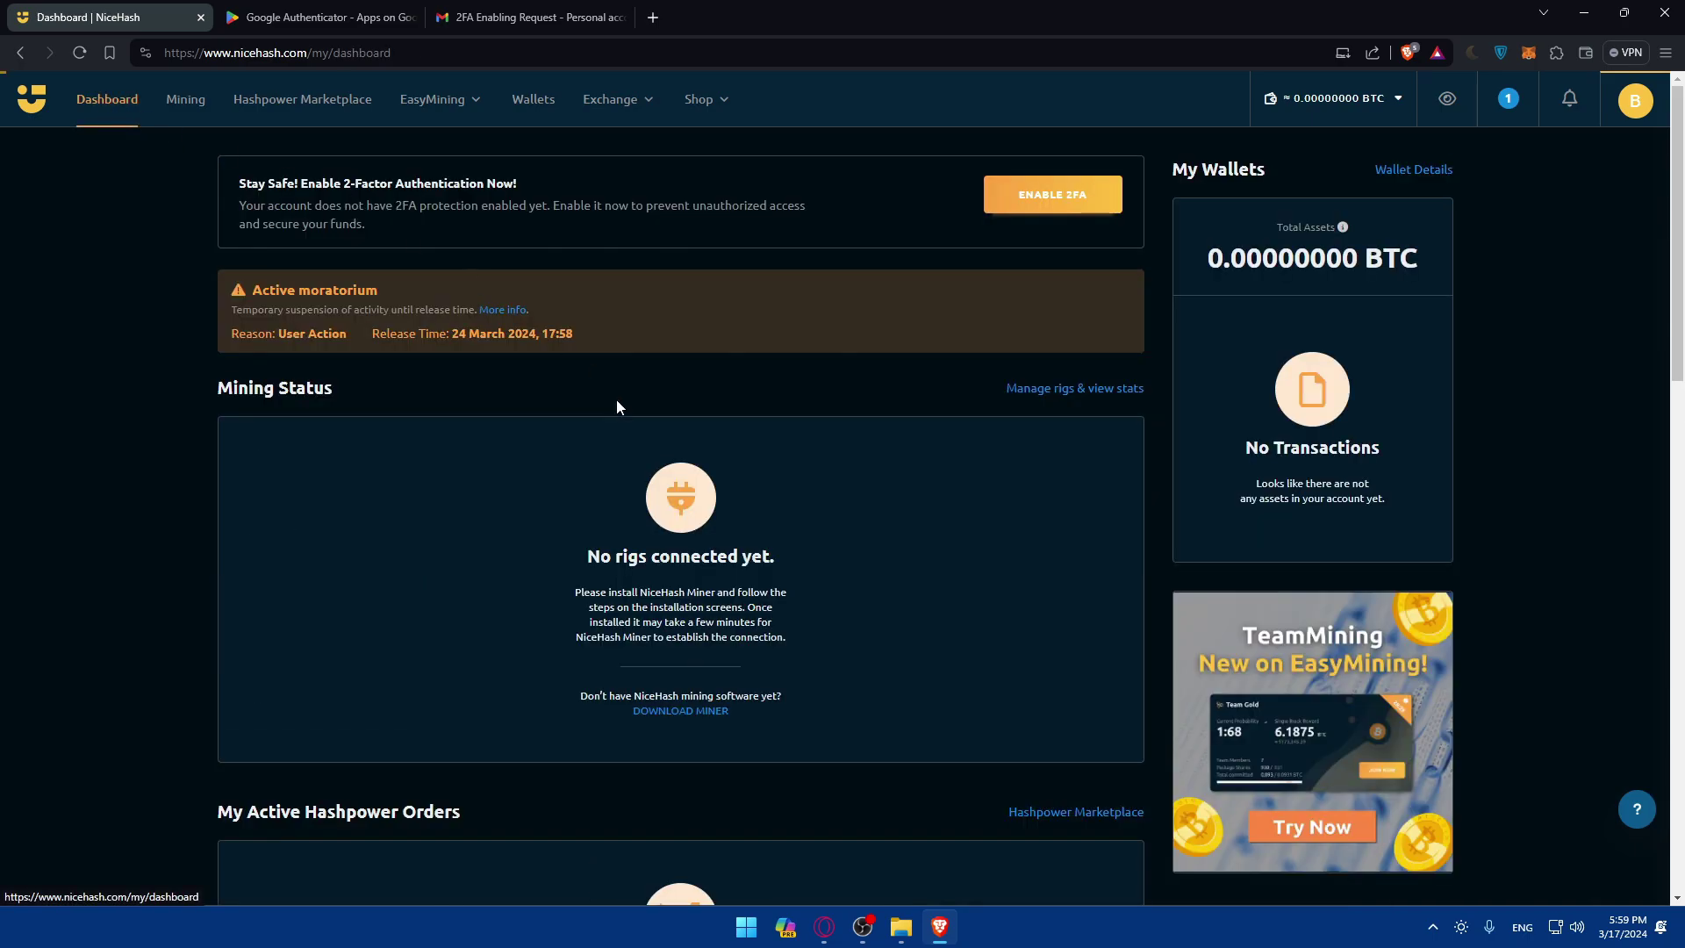
click(1634, 100)
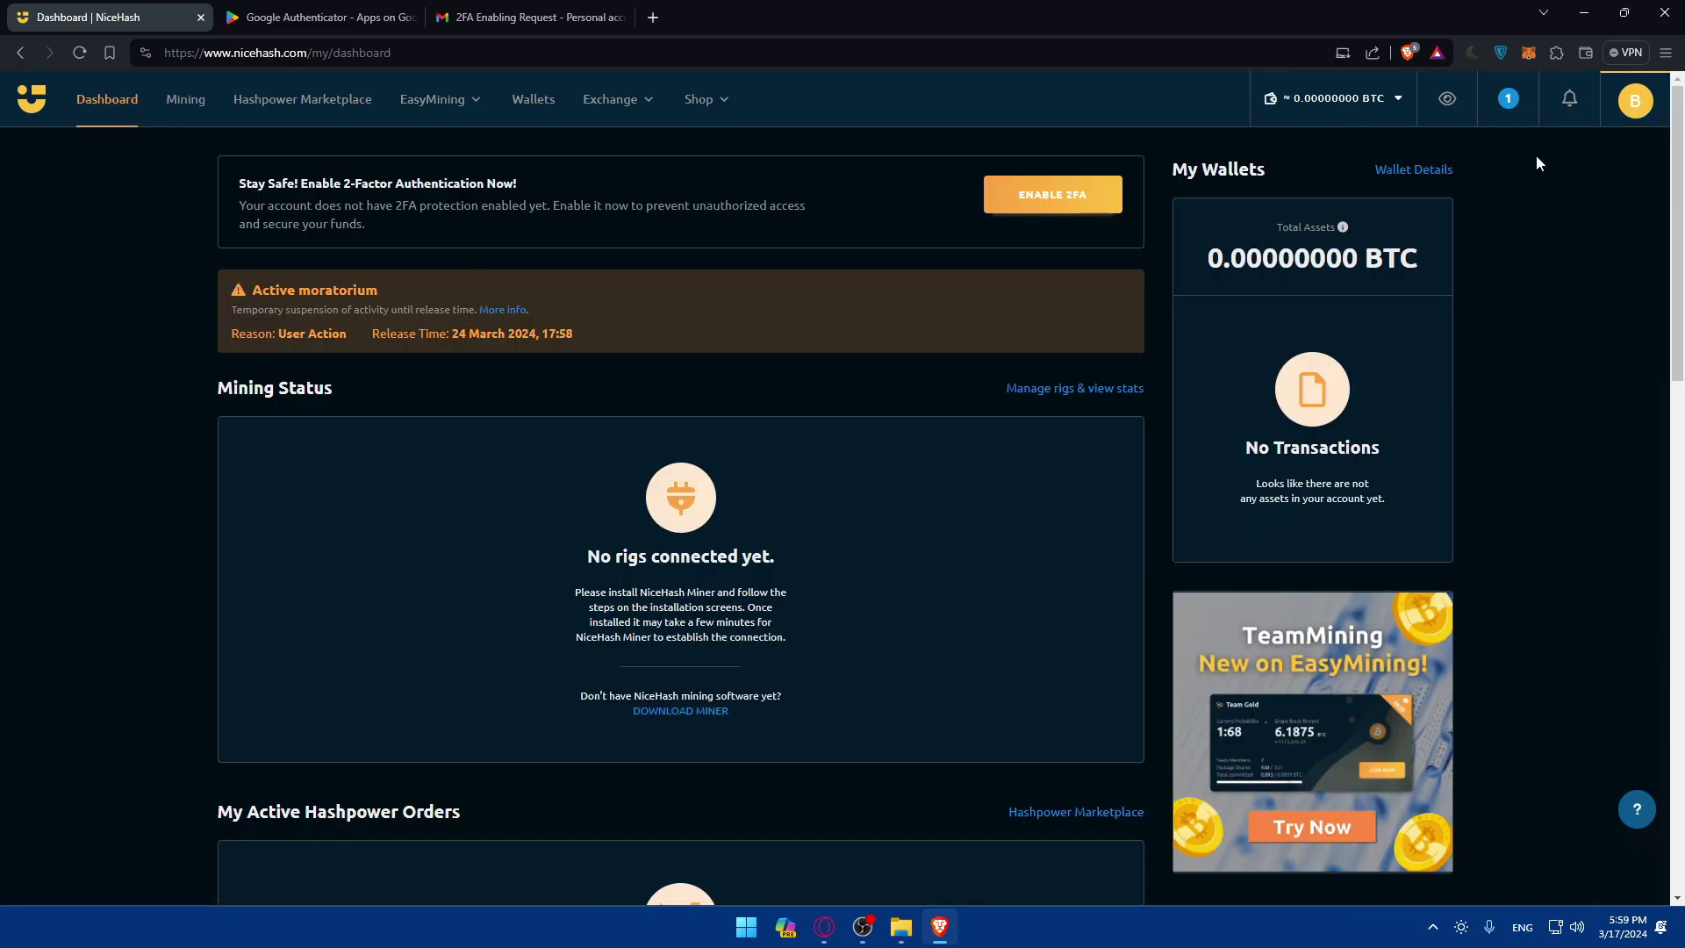
click(1483, 202)
click(290, 360)
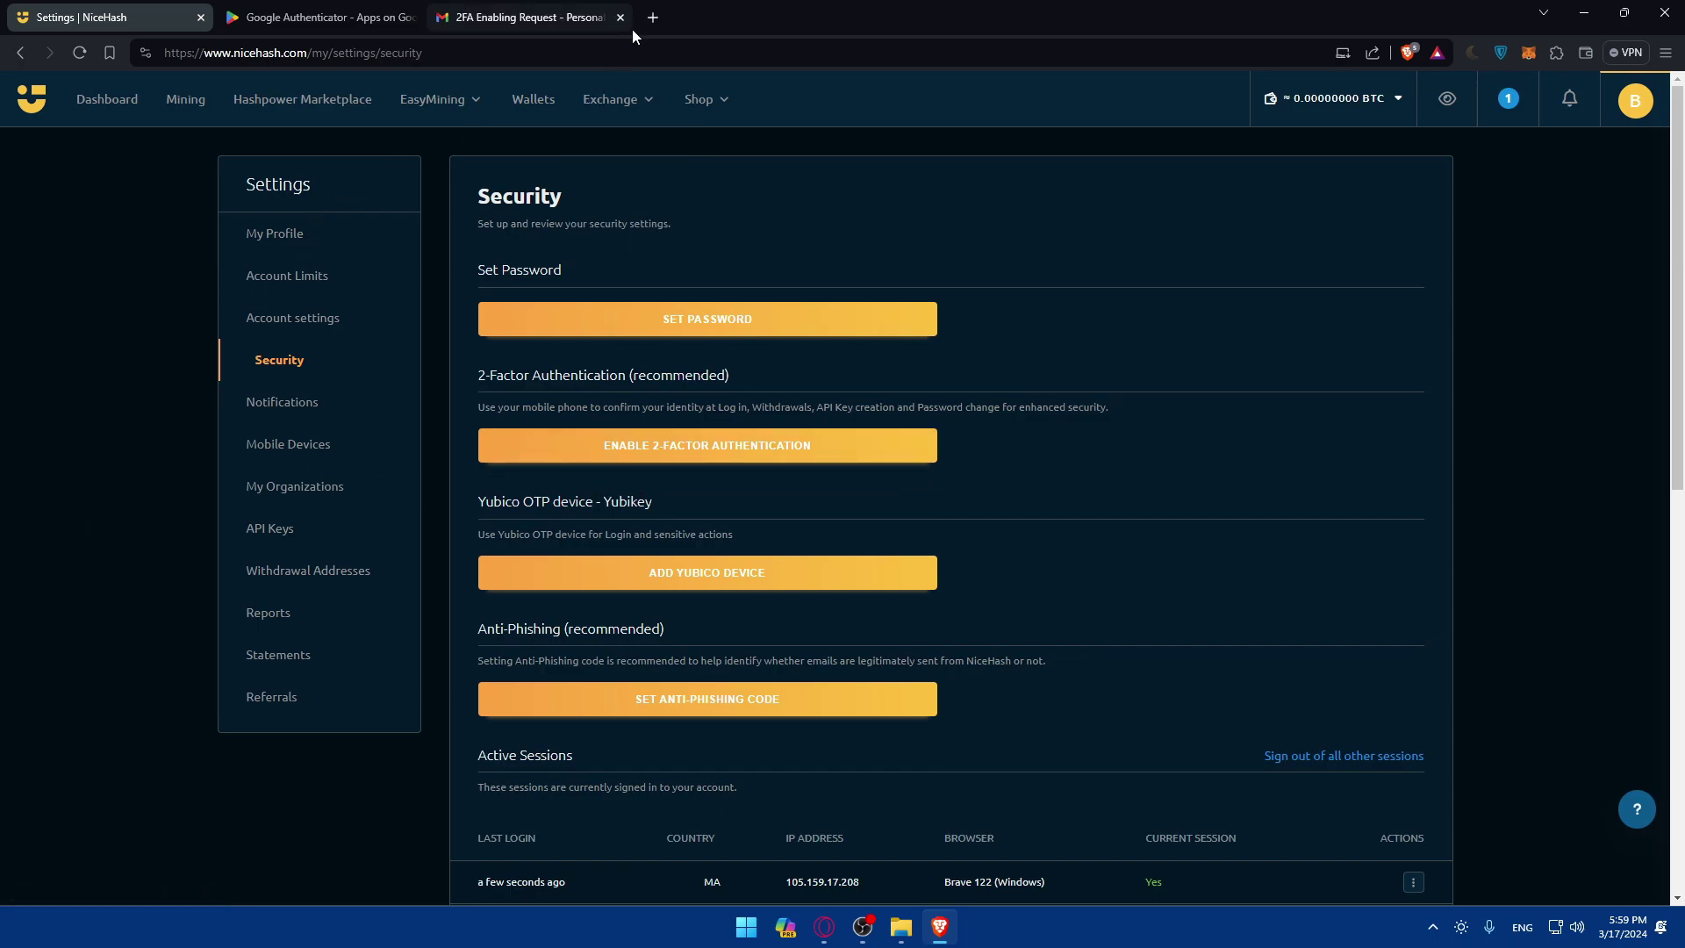
click(652, 17)
Close the NiceHash, Google Authenticator, Gmail and leftover tabs, leaving one blank New Tab.
click(200, 17)
click(198, 15)
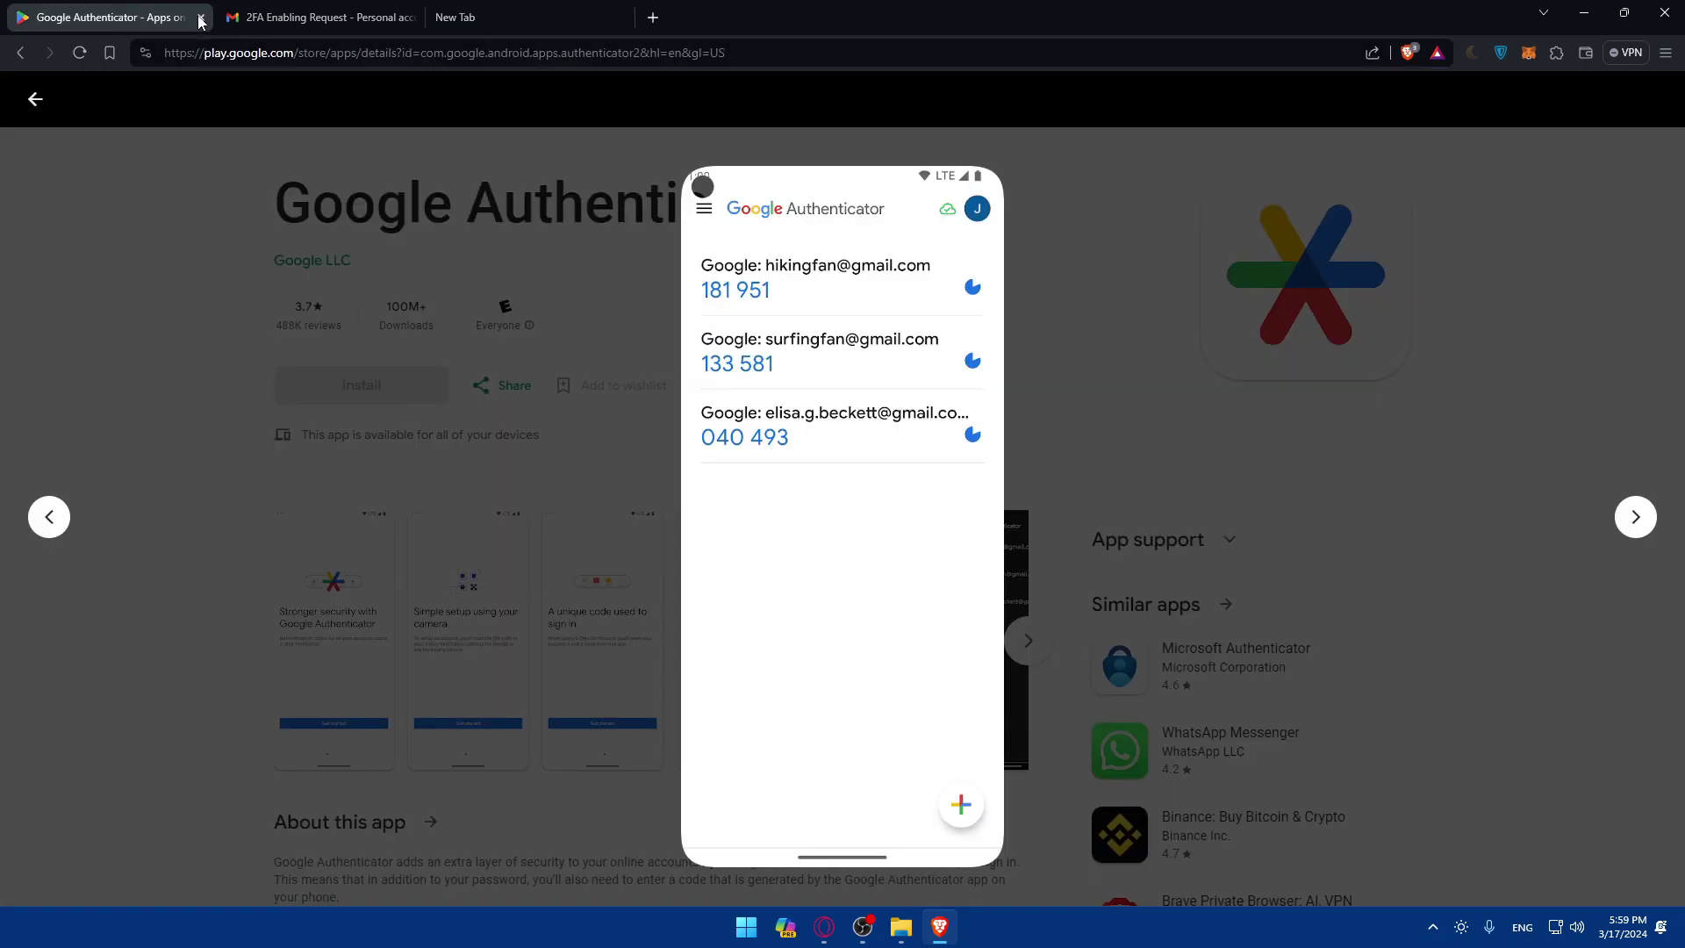
click(200, 17)
click(200, 17)
click(463, 155)
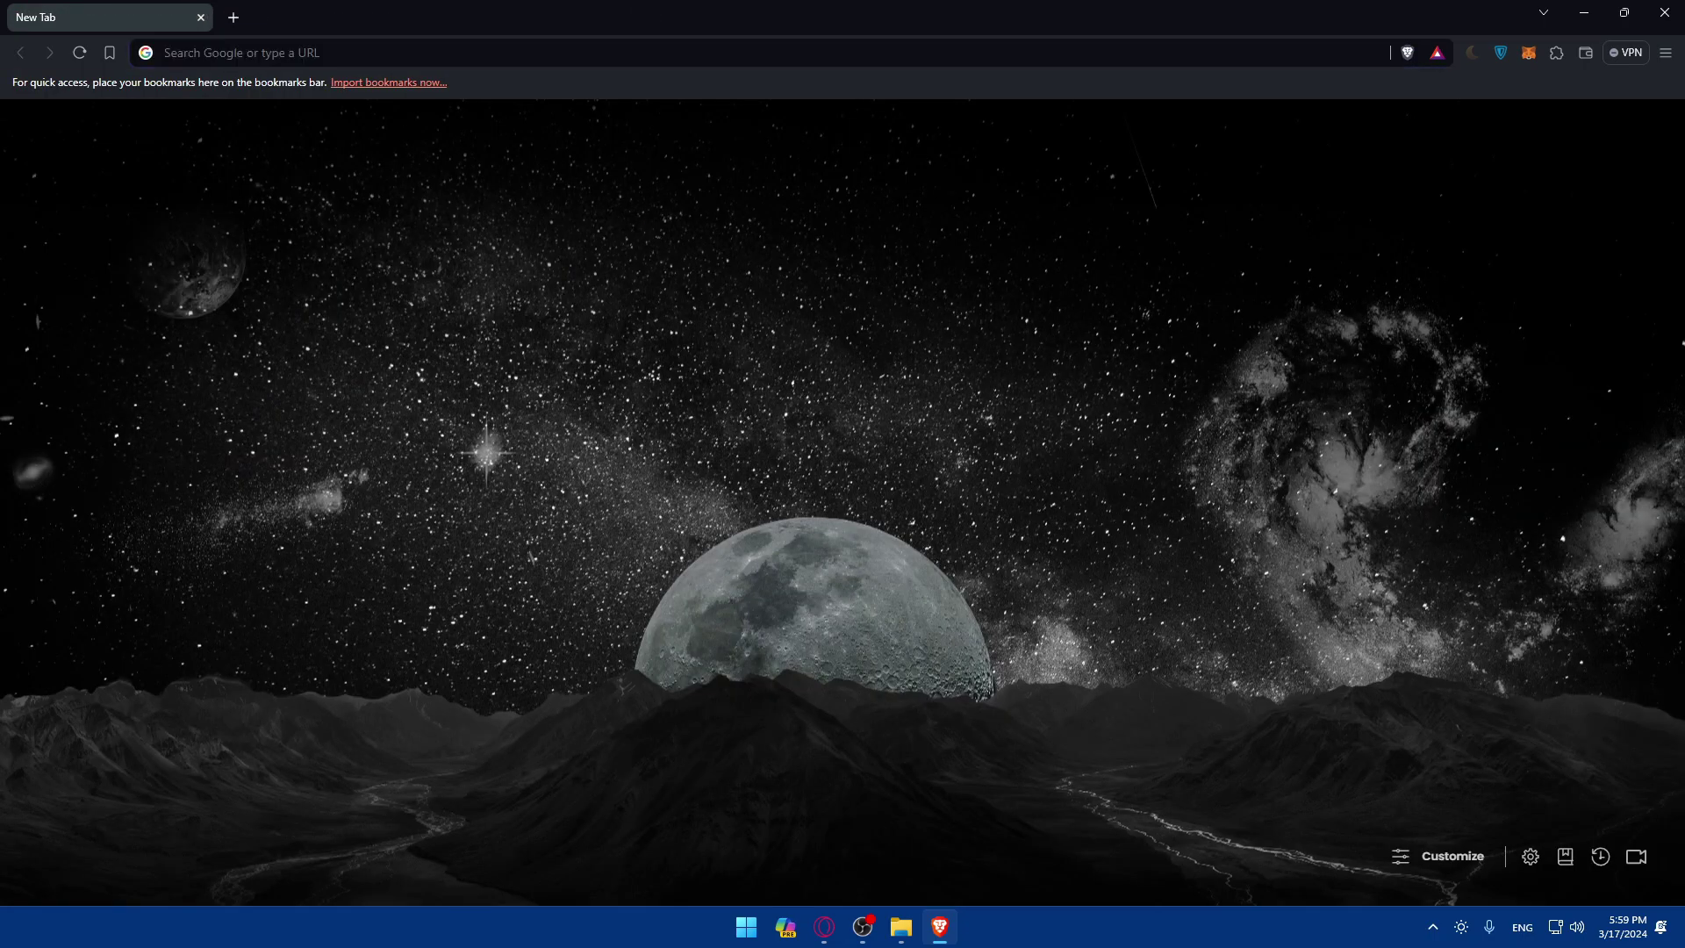